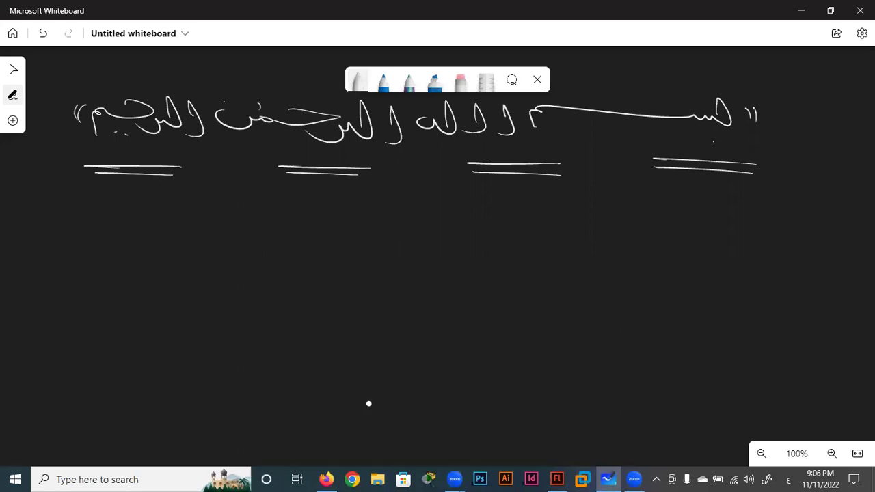
Switch from Whiteboard to the Flash Professional CC welcome screen via the taskbar.
left_click(559, 477)
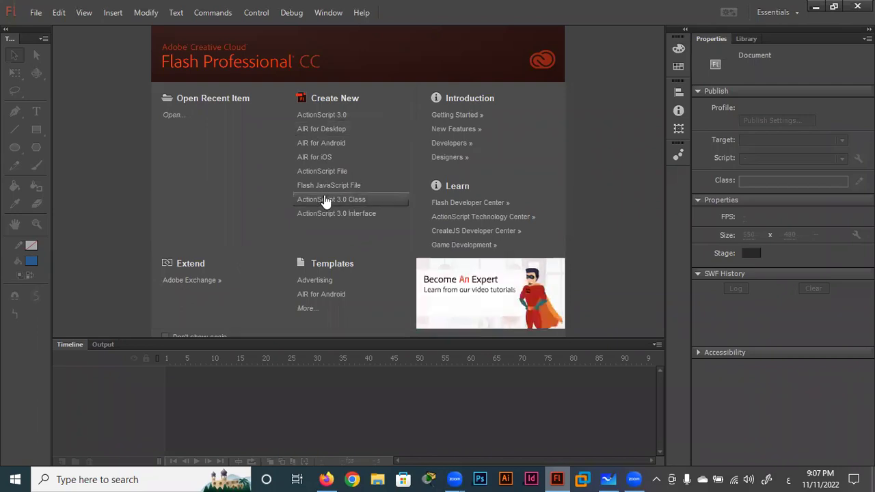
left_click(329, 117)
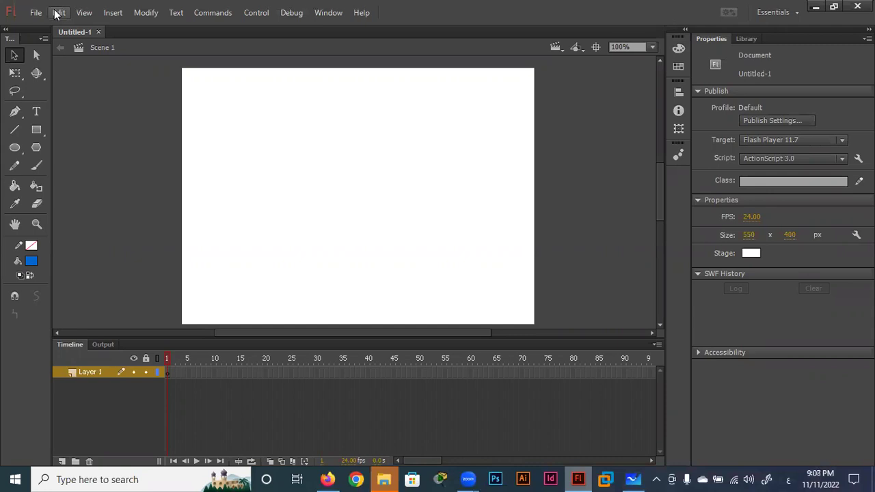
left_click(37, 111)
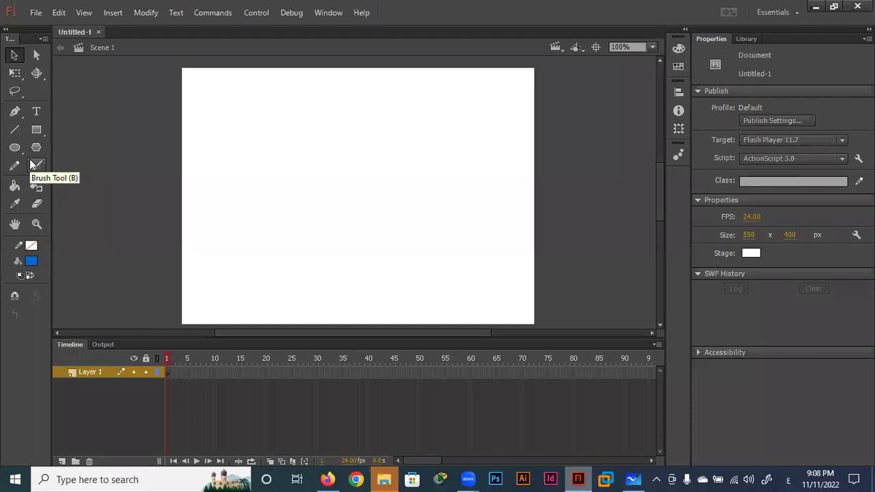
Try the Text, Selection, Free Transform and Lasso tools, ending on the Subselection tool.
key("t")
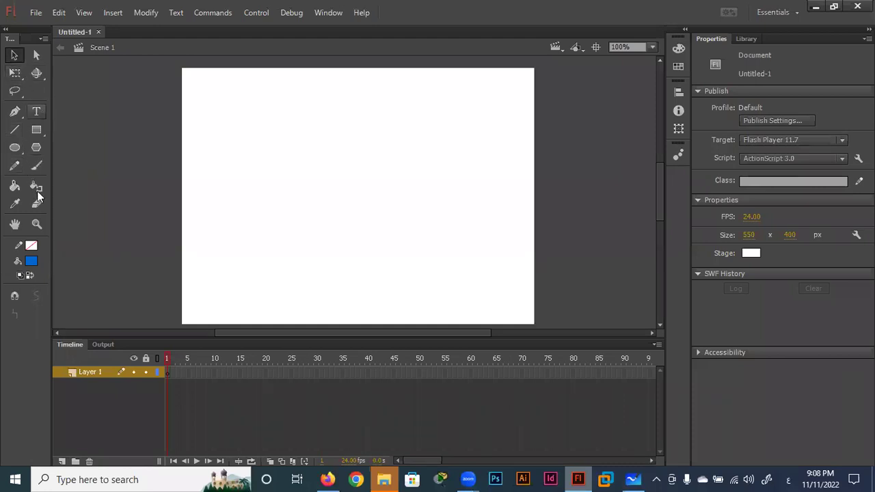
key("v")
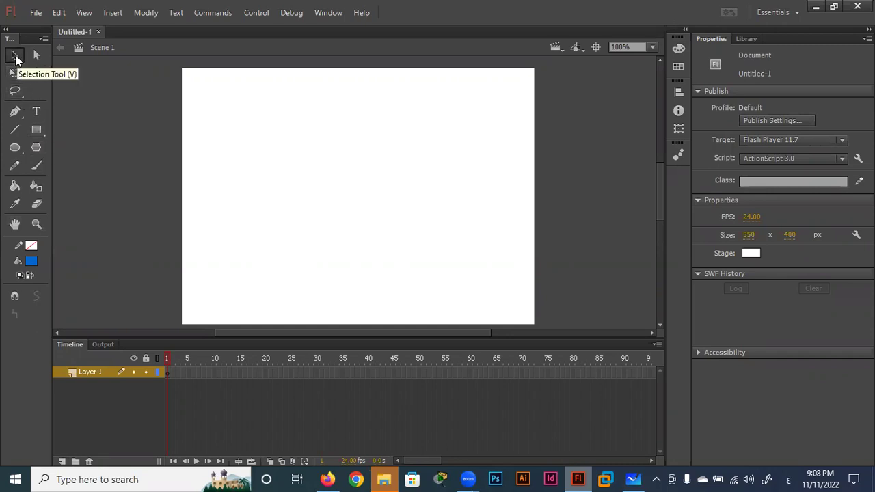
left_click(15, 73)
left_click(15, 90)
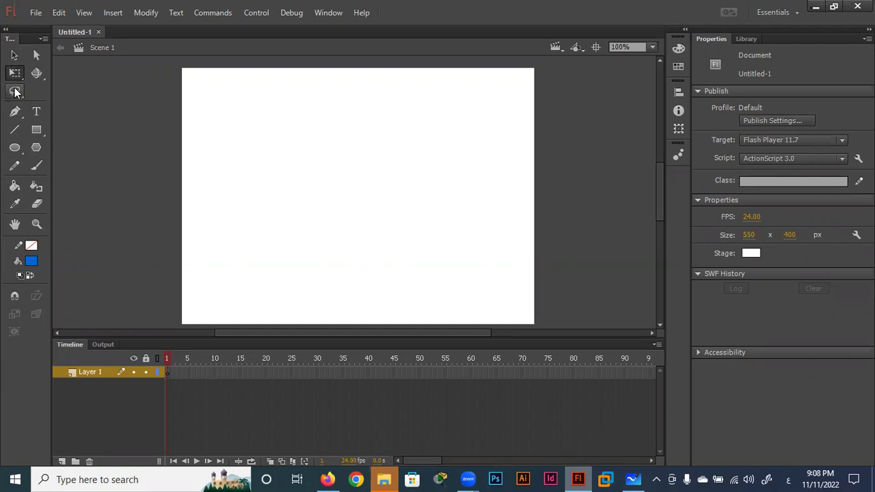
left_click(36, 56)
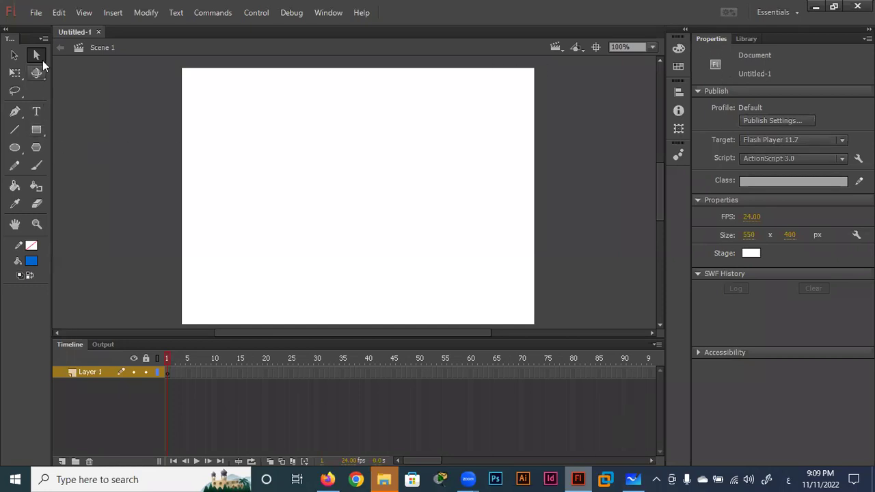
left_click(37, 111)
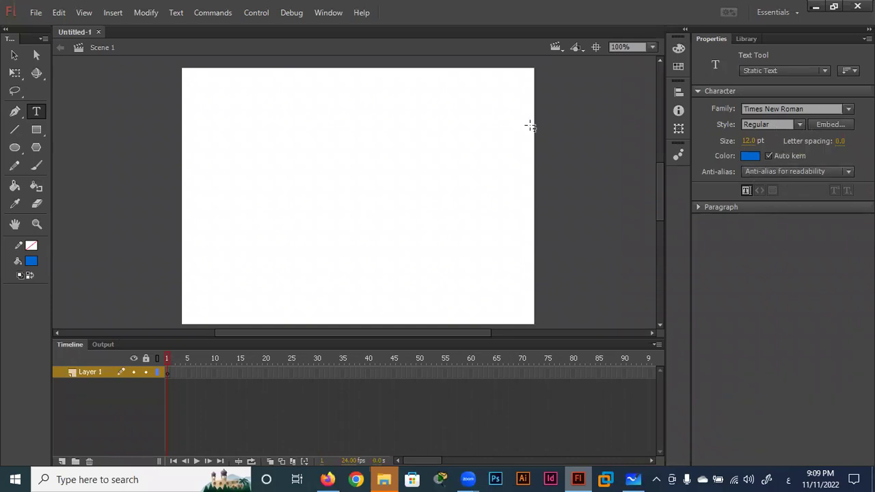
left_click(15, 55)
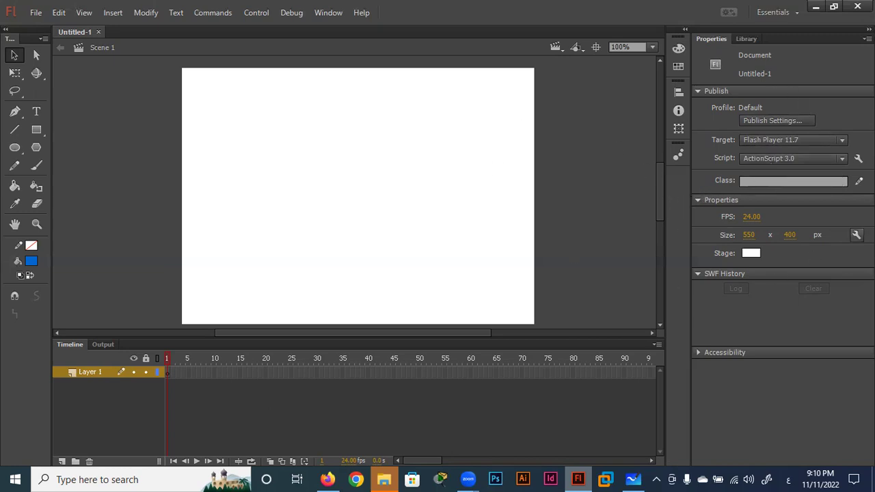
Show the Library panel for Untitled-1, which is still empty.
left_click(746, 39)
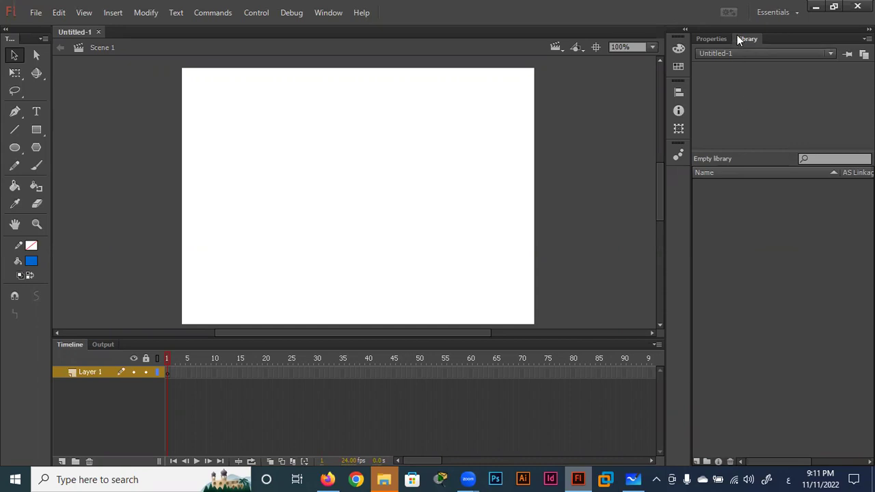
left_click(714, 38)
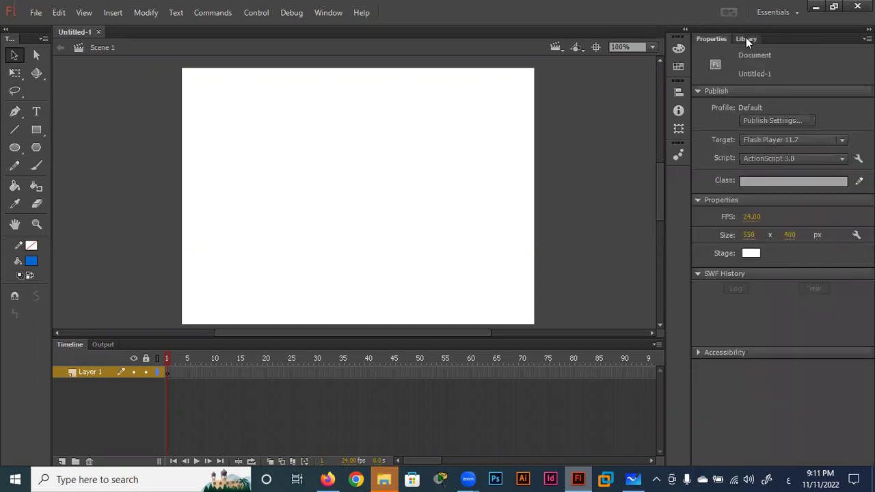
left_click(747, 39)
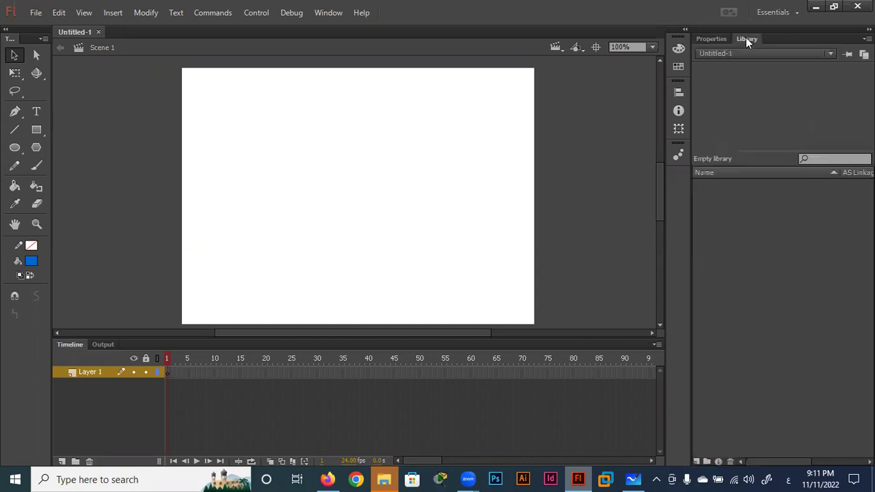
left_click(678, 49)
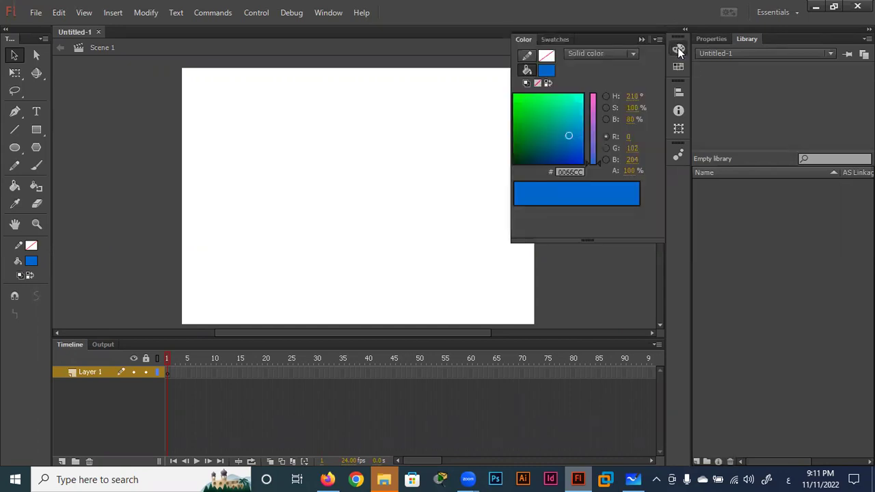
left_click(678, 49)
left_click(678, 49)
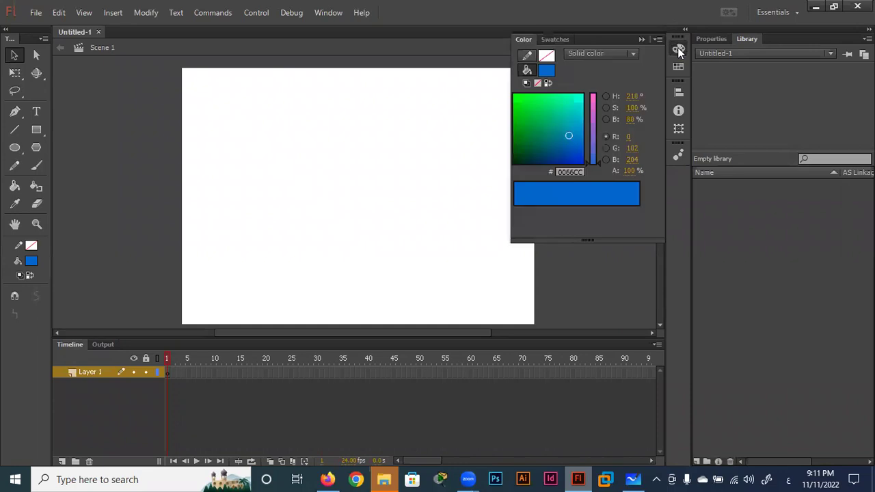
left_click(559, 39)
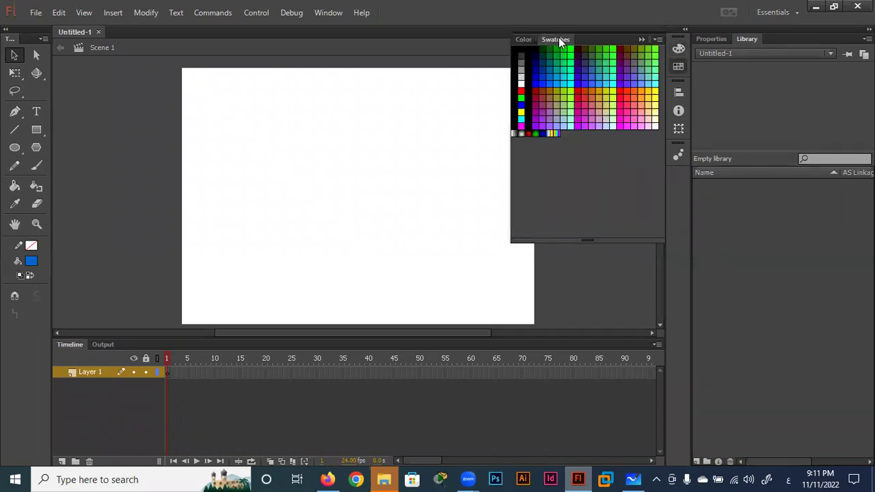
left_click(518, 39)
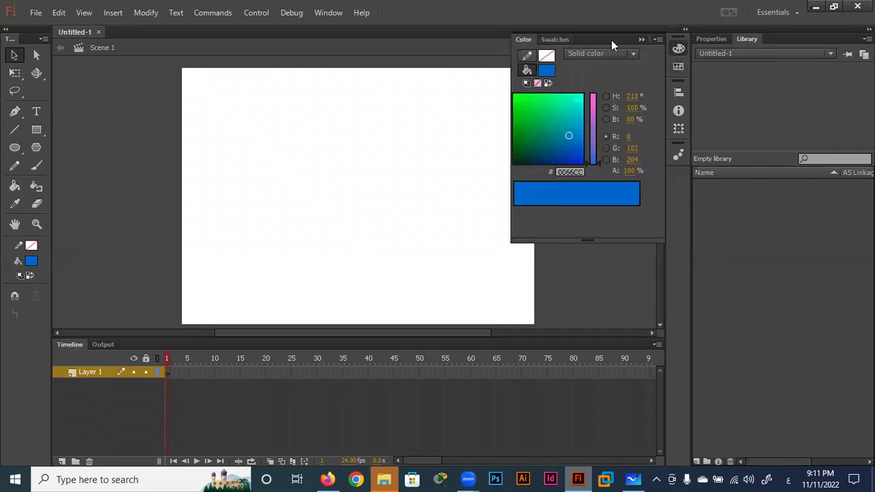
left_click(678, 90)
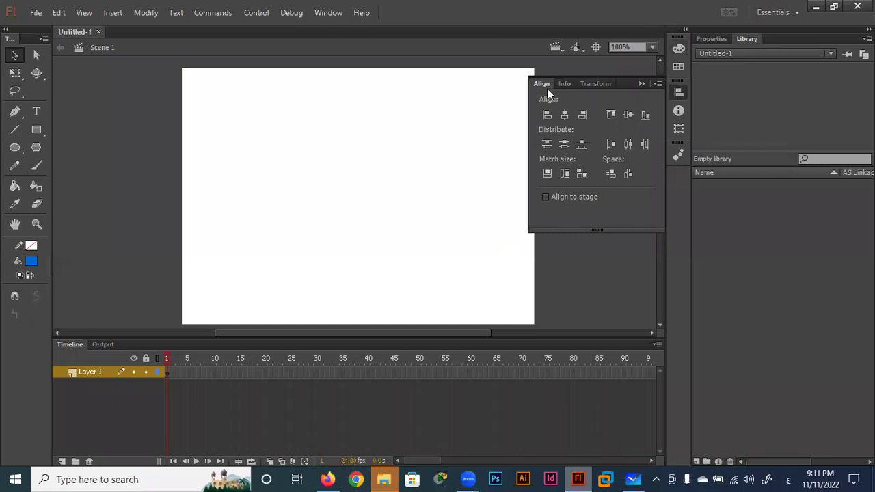
left_click(570, 82)
left_click(587, 82)
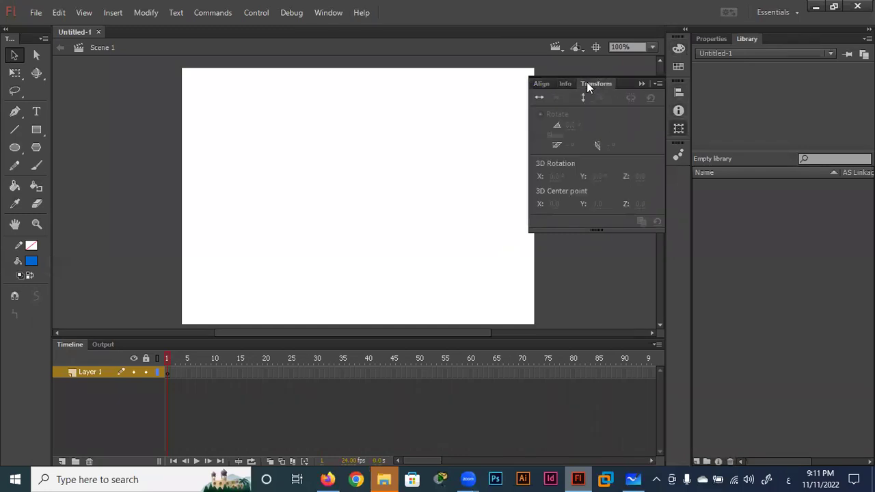
left_click(568, 84)
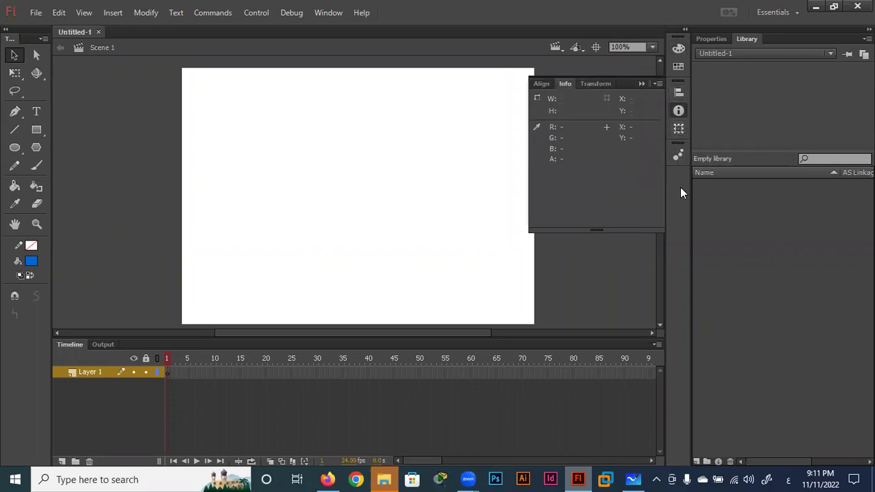
left_click(640, 84)
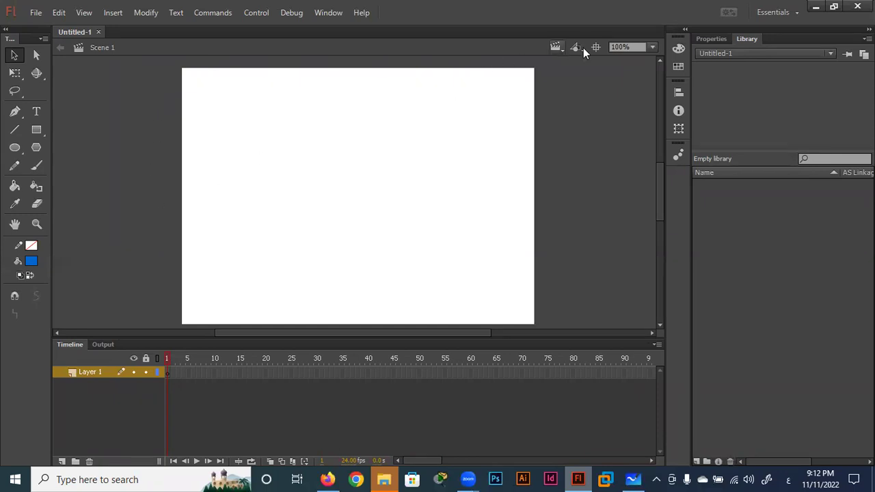
Set the stage zoom level to 50%.
left_click(651, 47)
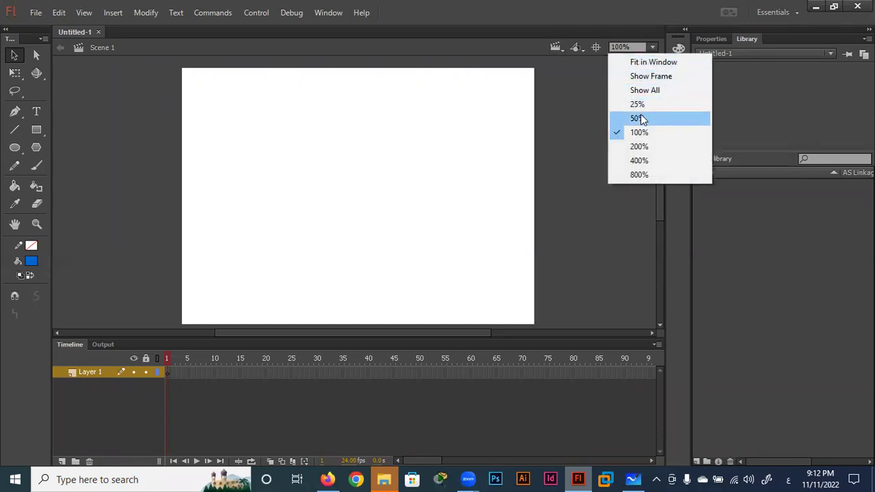
left_click(638, 118)
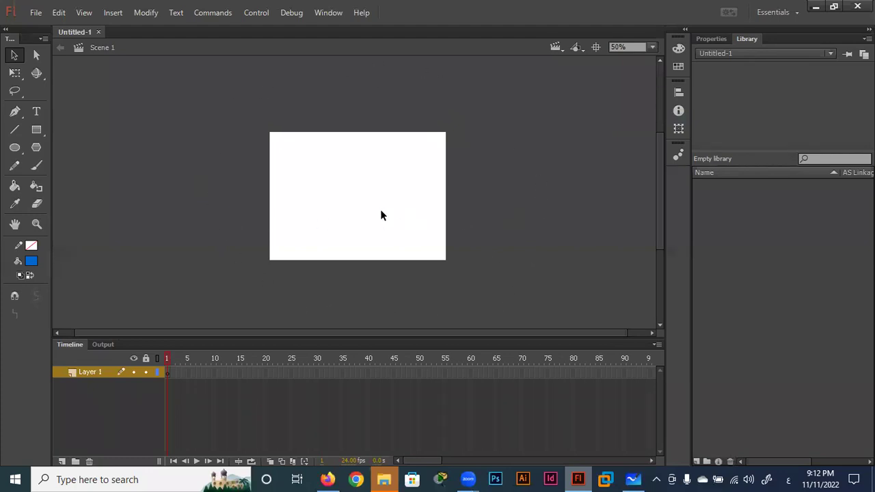
Draw a blue strokeless rectangle right of the stage and nudge it closer.
left_click(36, 130)
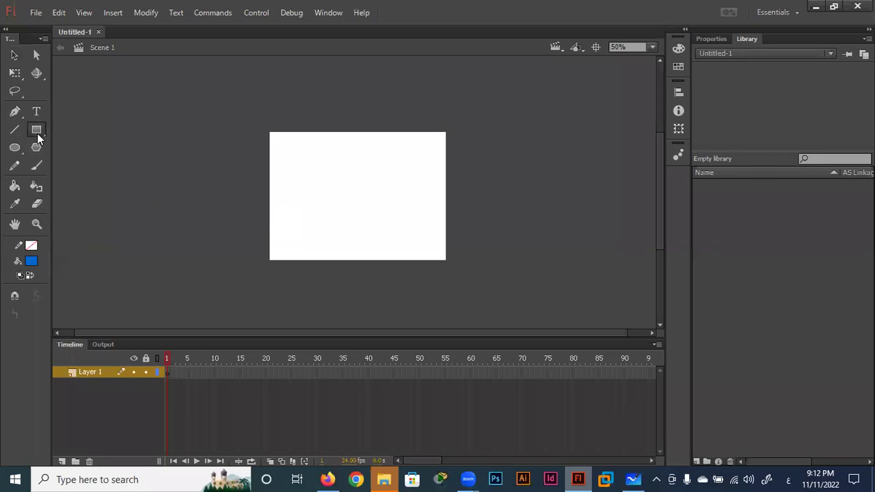
left_click(71, 126)
mouse_move(428, 192)
left_mouse_down()
mouse_move(372, 240)
mouse_move(332, 190)
mouse_move(502, 231)
left_mouse_up()
left_click(14, 55)
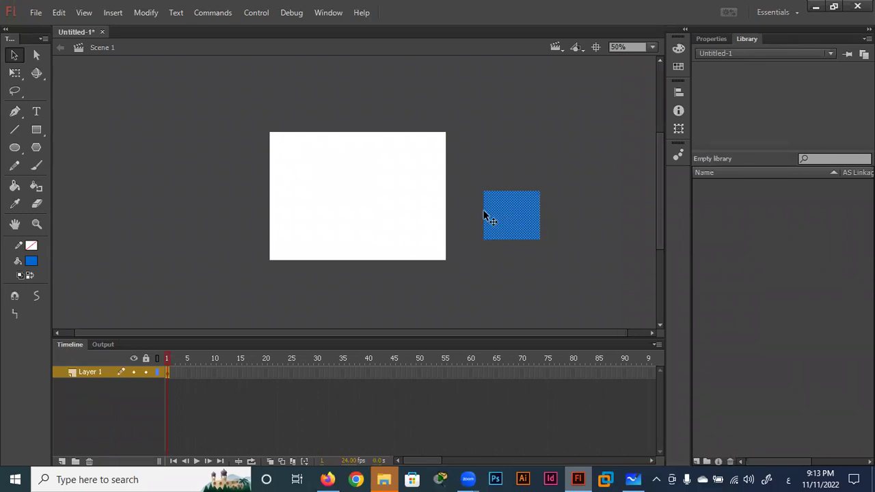
mouse_move(494, 219)
left_mouse_down()
mouse_move(380, 218)
mouse_move(492, 225)
left_mouse_up()
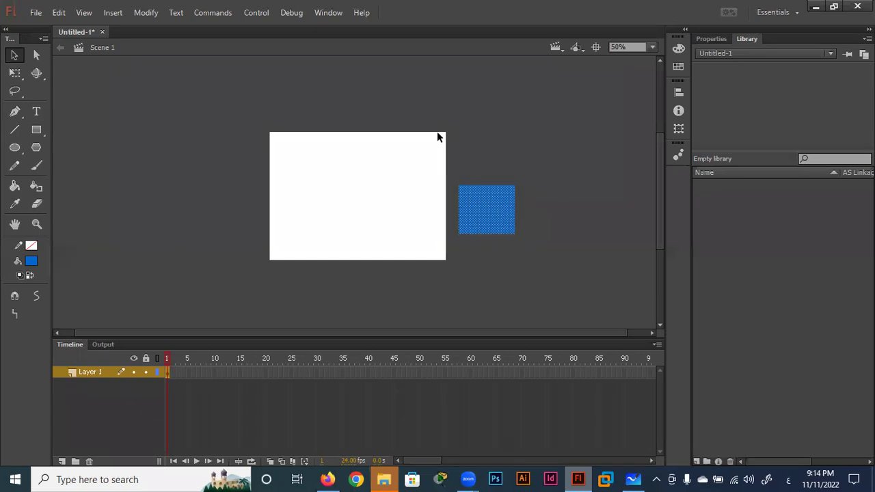
Drag the blue rectangle off the stage onto the pasteboard to its right.
left_click(378, 161)
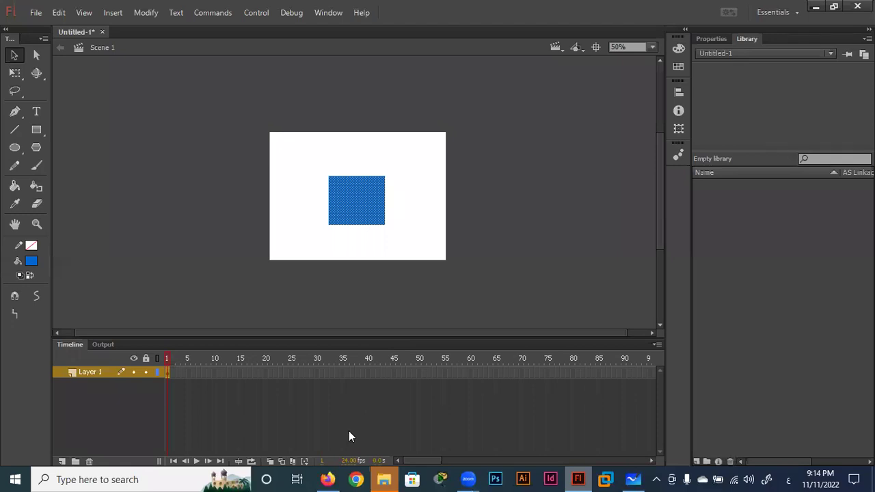
left_click_drag(335, 193, 477, 206)
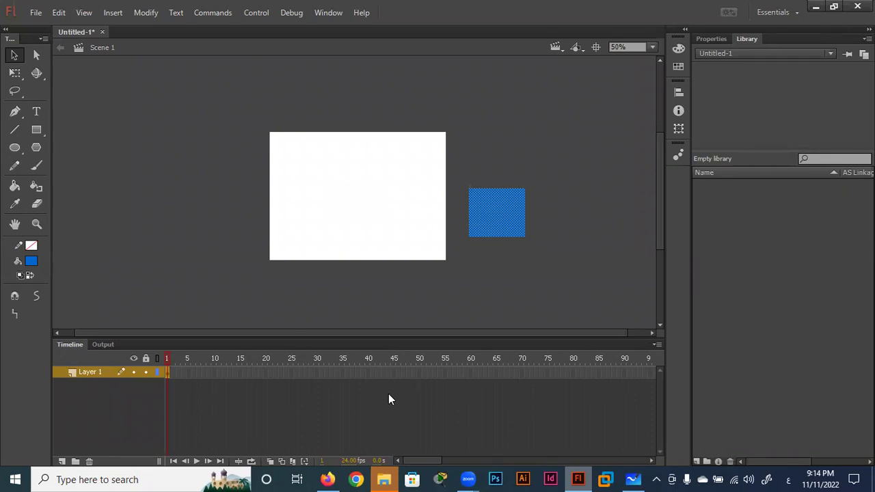
Back in Whiteboard, handwrite the Arabic question about video, double-underlining 'video'.
left_click(633, 480)
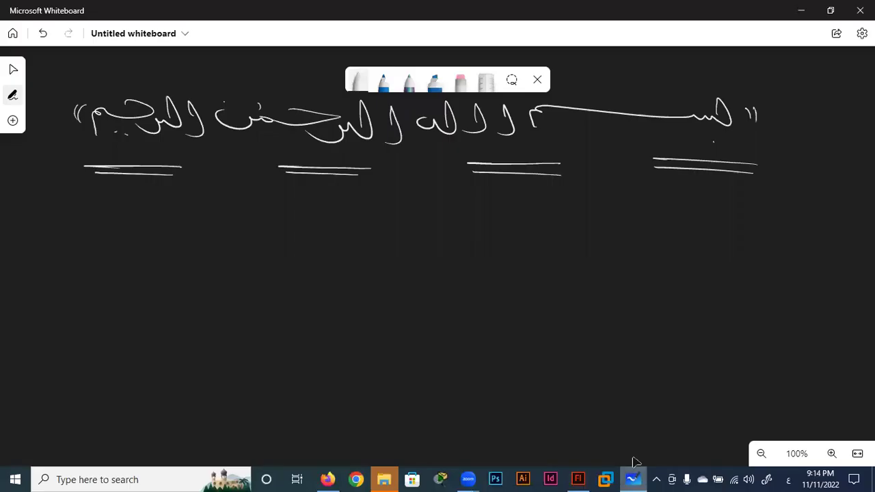
mouse_move(833, 223)
left_mouse_down()
mouse_move(817, 229)
mouse_move(814, 207)
left_mouse_up()
mouse_move(795, 208)
left_mouse_down()
mouse_move(773, 227)
mouse_move(706, 220)
left_mouse_up()
mouse_move(713, 198)
left_mouse_down()
mouse_move(730, 197)
mouse_move(681, 232)
mouse_move(615, 211)
mouse_move(660, 192)
left_mouse_up()
mouse_move(594, 194)
left_mouse_down()
mouse_move(596, 218)
mouse_move(577, 220)
left_mouse_up()
mouse_move(574, 205)
left_mouse_down()
mouse_move(555, 220)
mouse_move(517, 217)
mouse_move(552, 238)
left_mouse_up()
mouse_move(511, 201)
left_mouse_down()
mouse_move(461, 231)
mouse_move(446, 210)
left_mouse_up()
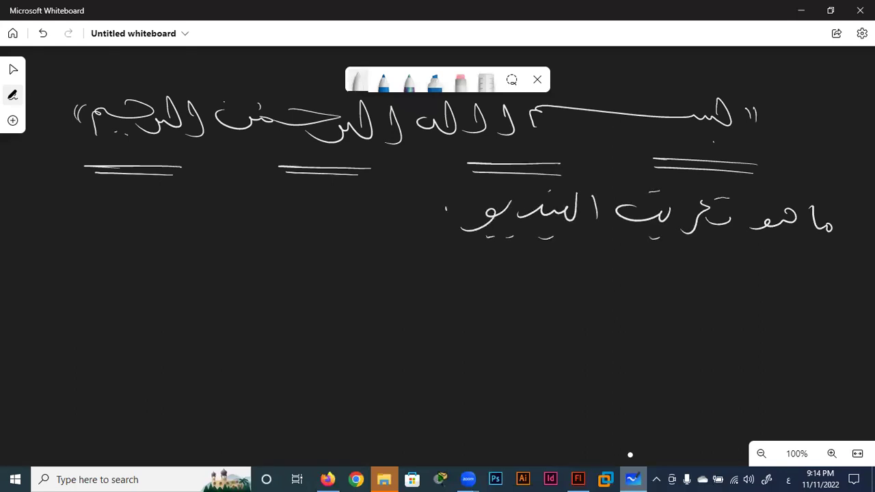
mouse_move(584, 252)
left_mouse_down()
mouse_move(501, 251)
mouse_move(502, 259)
left_mouse_up()
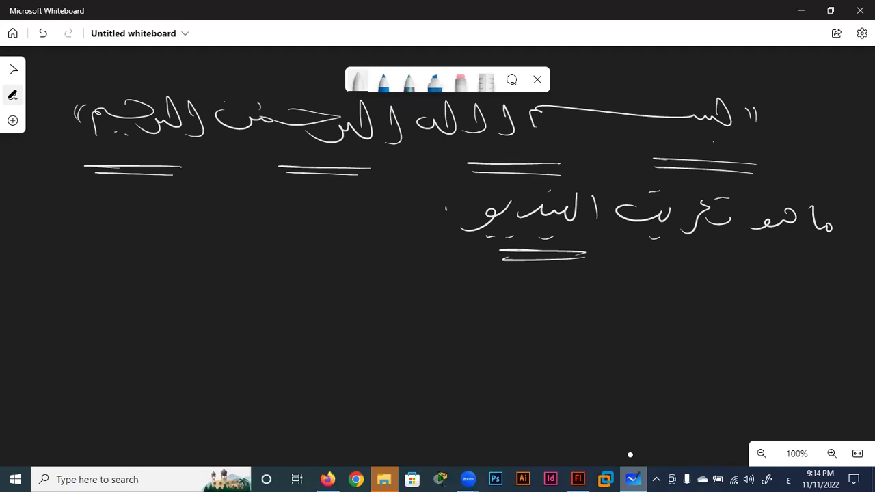
Handwrite the first Arabic answer line, starting with an arrow and mentioning images.
mouse_move(860, 301)
left_mouse_down()
mouse_move(729, 316)
mouse_move(693, 309)
mouse_move(678, 318)
mouse_move(499, 304)
left_mouse_up()
left_click(716, 296)
left_click(662, 296)
left_click_drag(511, 305, 413, 320)
left_click_drag(398, 291, 395, 316)
mouse_move(380, 288)
left_mouse_down()
mouse_move(378, 313)
mouse_move(355, 318)
left_mouse_up()
left_click_drag(354, 293, 335, 335)
left_click_drag(355, 308, 277, 321)
mouse_move(287, 301)
left_mouse_down()
mouse_move(261, 316)
mouse_move(219, 315)
mouse_move(240, 328)
left_mouse_up()
left_click_drag(211, 291, 205, 310)
mouse_move(206, 312)
left_mouse_down()
mouse_move(189, 321)
mouse_move(112, 320)
left_mouse_up()
left_click_drag(88, 276, 90, 306)
left_click_drag(112, 305, 104, 312)
mouse_move(80, 298)
left_mouse_down()
mouse_move(62, 311)
mouse_move(73, 328)
left_mouse_up()
mouse_move(63, 294)
left_mouse_down()
mouse_move(32, 314)
mouse_move(21, 308)
left_mouse_up()
left_click_drag(27, 294, 7, 316)
Handwrite the second Arabic answer line, finishing with its dots.
mouse_move(846, 353)
left_mouse_down()
mouse_move(771, 376)
mouse_move(725, 366)
left_mouse_up()
mouse_move(699, 347)
left_mouse_down()
mouse_move(695, 373)
mouse_move(681, 373)
left_mouse_up()
left_click_drag(673, 355, 636, 387)
left_click_drag(718, 336, 676, 346)
left_click_drag(628, 362, 574, 383)
left_click_drag(594, 353, 467, 395)
mouse_move(462, 363)
left_mouse_down()
mouse_move(439, 377)
mouse_move(389, 381)
left_mouse_up()
mouse_move(373, 349)
left_mouse_down()
mouse_move(370, 376)
mouse_move(284, 362)
left_mouse_up()
left_click_drag(330, 396, 348, 397)
left_click(262, 364)
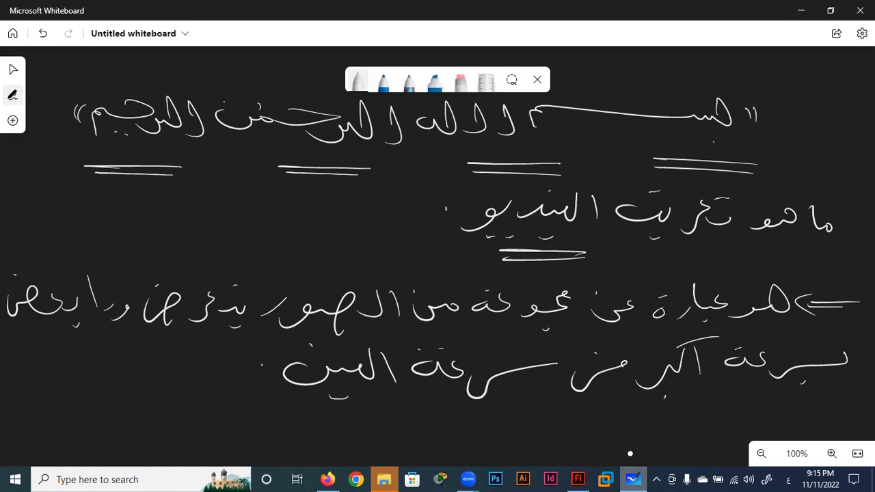
Write '10 Fps', sketch a film-strip frame beside the question, and circle '10 Fps'.
mouse_move(89, 376)
left_mouse_down()
mouse_move(90, 401)
mouse_move(102, 385)
mouse_move(125, 403)
mouse_move(139, 390)
mouse_move(159, 401)
left_mouse_up()
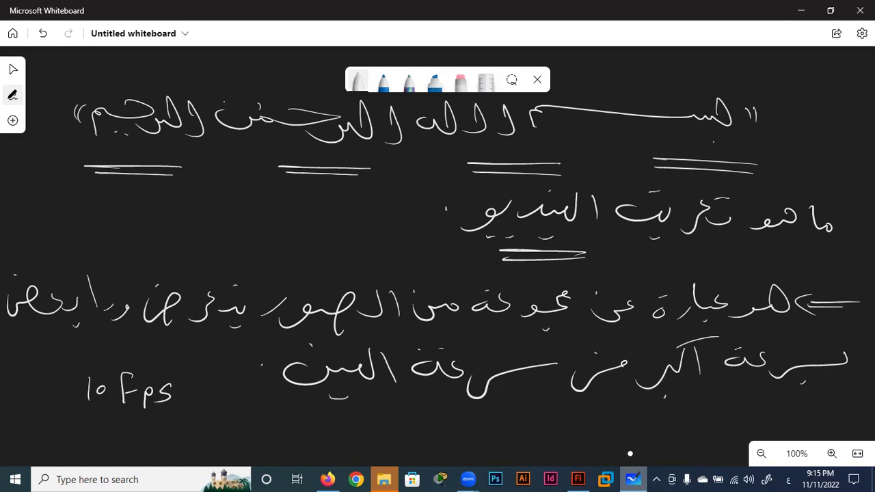
left_click_drag(395, 193, 323, 257)
mouse_move(394, 194)
left_mouse_down()
mouse_move(395, 245)
mouse_move(324, 254)
left_mouse_up()
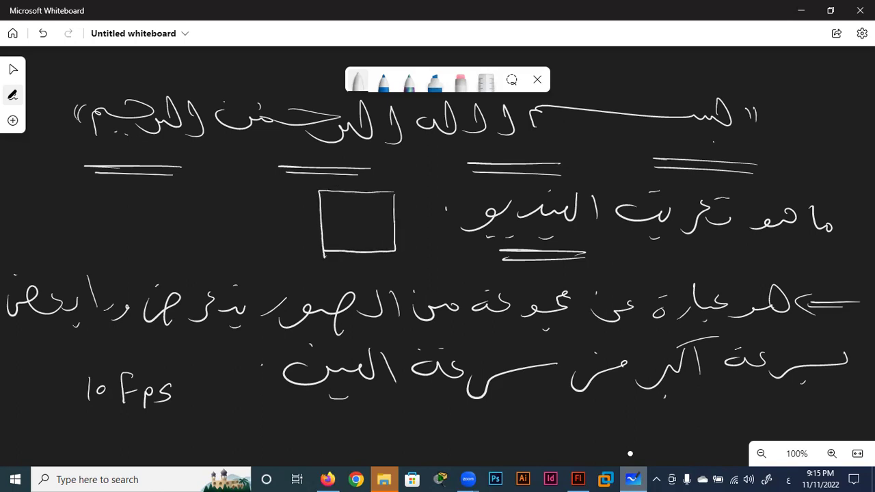
left_click_drag(383, 216, 325, 223)
left_click_drag(390, 207, 312, 209)
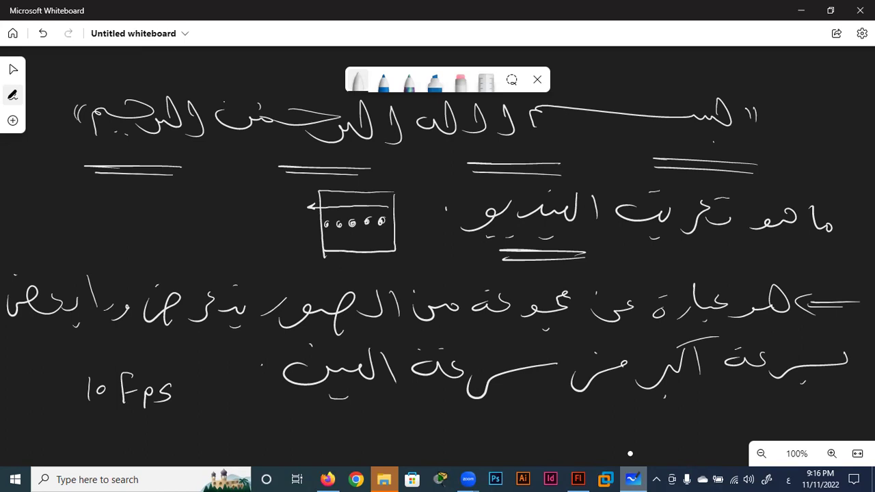
left_click_drag(172, 363, 202, 383)
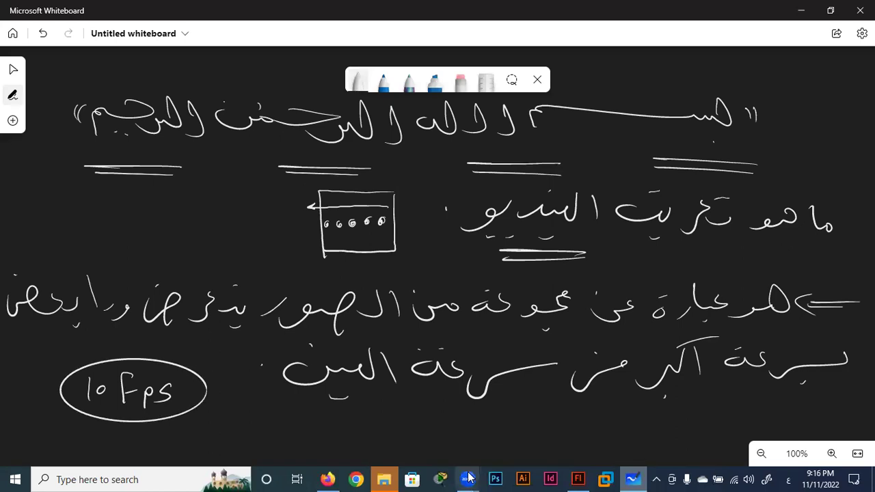
left_click_drag(309, 431, 301, 265)
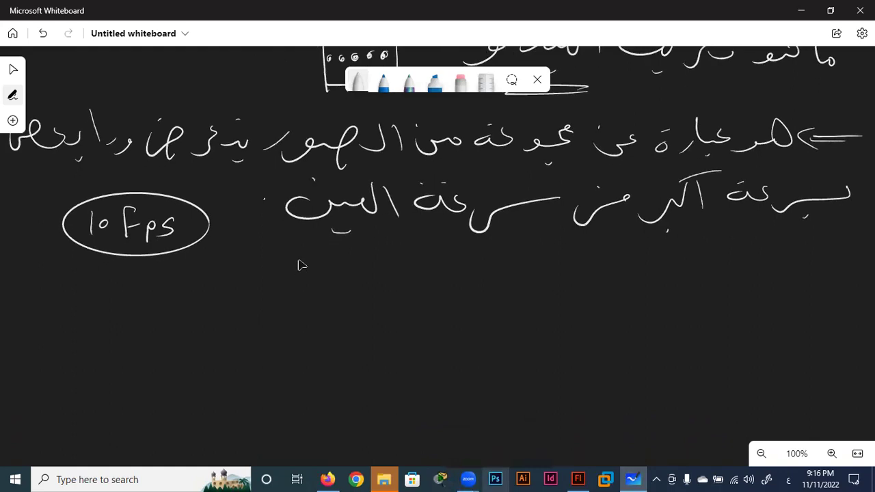
Write '12 Fps' below '10 Fps' and draw arrows pointing at both rates.
mouse_move(88, 287)
left_mouse_down()
mouse_move(89, 309)
mouse_move(119, 305)
left_mouse_up()
mouse_move(139, 275)
left_mouse_down()
mouse_move(127, 309)
mouse_move(144, 292)
left_mouse_up()
mouse_move(152, 300)
left_mouse_down()
mouse_move(164, 293)
mouse_move(154, 313)
mouse_move(175, 303)
mouse_move(171, 327)
mouse_move(204, 285)
left_mouse_up()
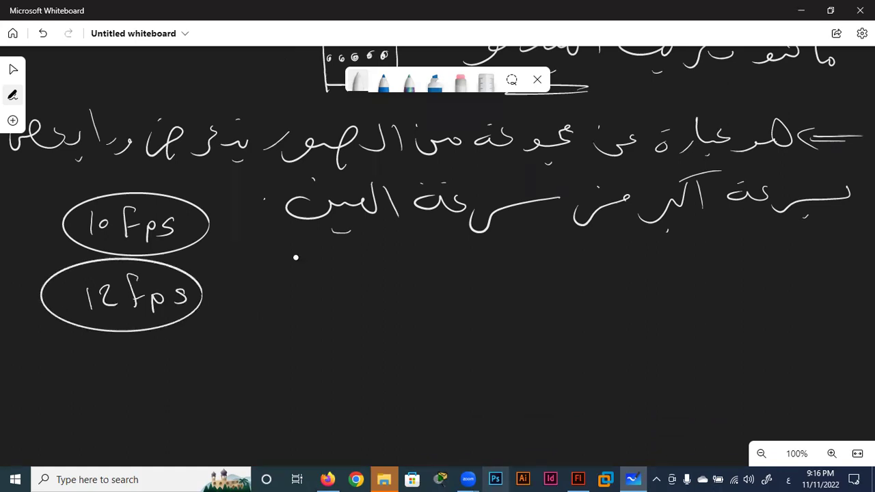
left_click_drag(247, 192, 212, 210)
left_click_drag(212, 210, 226, 213)
left_click_drag(246, 268, 203, 286)
left_click_drag(203, 286, 218, 287)
Handwrite the Arabic note about motion and draw a brace grouping the two rates.
mouse_move(819, 259)
left_mouse_down()
mouse_move(819, 278)
mouse_move(764, 293)
left_mouse_up()
left_click_drag(756, 260, 730, 280)
mouse_move(759, 252)
left_mouse_down()
mouse_move(777, 248)
mouse_move(723, 261)
left_mouse_up()
left_click_drag(708, 268, 658, 292)
mouse_move(675, 246)
left_mouse_down()
mouse_move(625, 281)
mouse_move(533, 278)
left_mouse_up()
mouse_move(514, 268)
left_mouse_down()
mouse_move(506, 315)
mouse_move(481, 287)
left_mouse_up()
mouse_move(483, 275)
left_mouse_down()
mouse_move(420, 294)
mouse_move(369, 294)
mouse_move(391, 313)
left_mouse_up()
left_click_drag(363, 279, 328, 298)
mouse_move(339, 276)
left_mouse_down()
mouse_move(301, 298)
mouse_move(290, 272)
left_mouse_up()
left_click(295, 257)
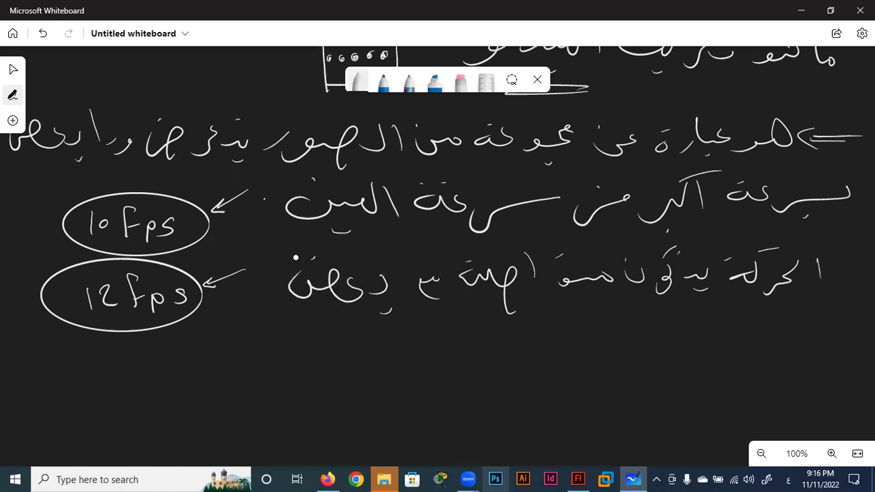
mouse_move(35, 208)
left_mouse_down()
mouse_move(25, 273)
mouse_move(34, 298)
left_mouse_up()
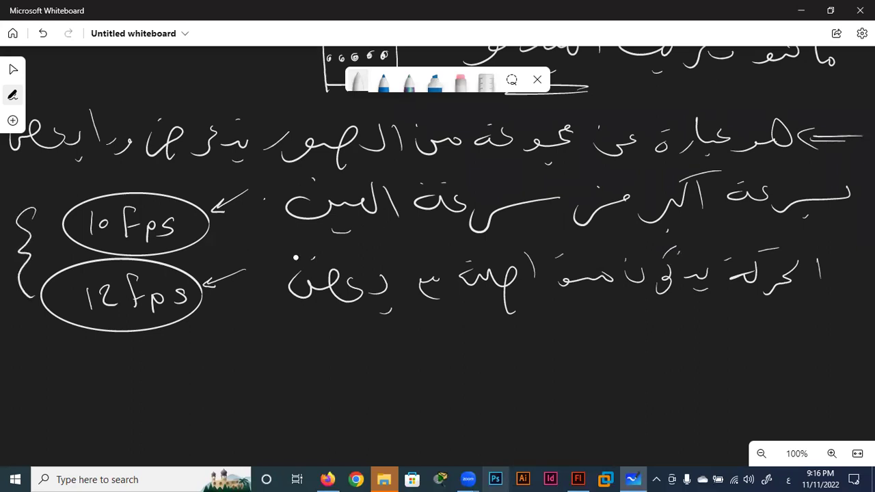
scroll(361, 326, "down", 3)
Handwrite a new underlined Arabic line at the right of the board.
left_click_drag(363, 304, 373, 323)
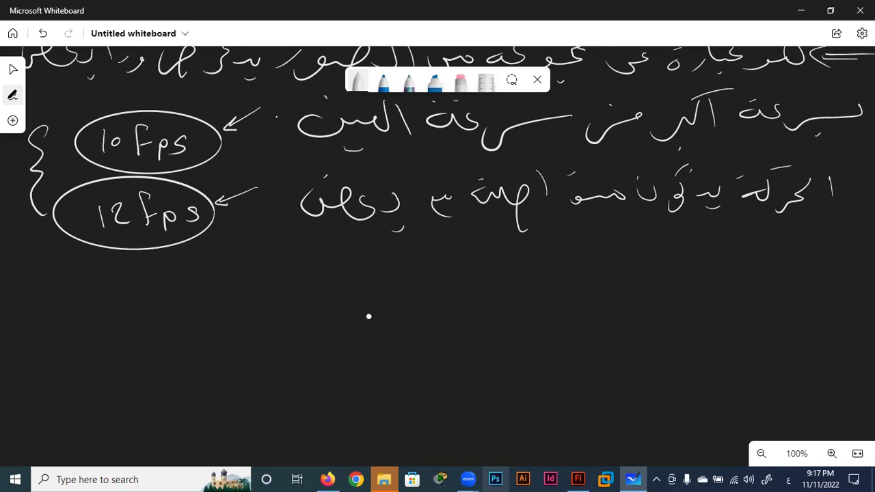
mouse_move(839, 249)
left_mouse_down()
mouse_move(832, 261)
mouse_move(798, 268)
mouse_move(803, 280)
left_mouse_up()
left_click_drag(793, 248, 774, 273)
mouse_move(750, 263)
left_mouse_down()
mouse_move(747, 275)
mouse_move(683, 276)
left_mouse_up()
mouse_move(669, 242)
left_mouse_down()
mouse_move(669, 266)
mouse_move(614, 285)
mouse_move(555, 272)
left_mouse_up()
left_click(572, 249)
left_click(580, 248)
mouse_move(581, 298)
left_mouse_down()
mouse_move(670, 306)
mouse_move(846, 299)
left_mouse_up()
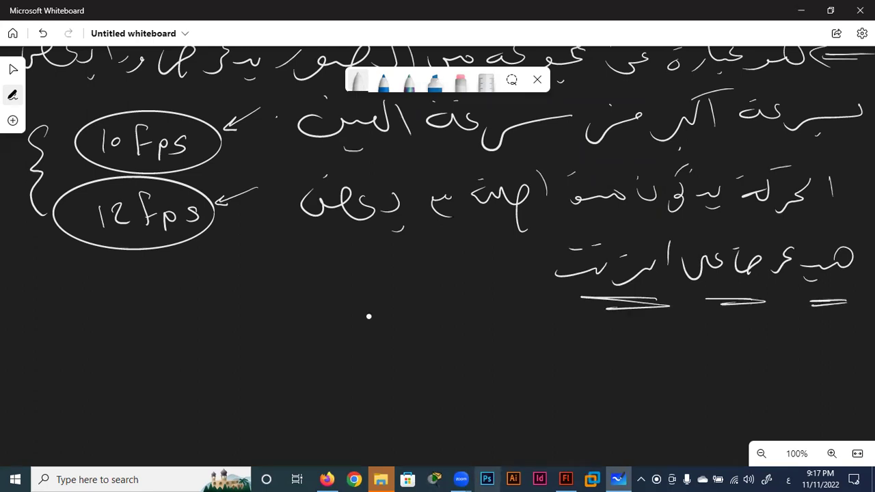
Write '15Fps' left of the Arabic line, underlined with a double stroke above.
left_click_drag(406, 259, 410, 289)
left_click_drag(434, 263, 427, 290)
left_click_drag(462, 259, 450, 290)
mouse_move(447, 277)
left_mouse_down()
mouse_move(479, 296)
mouse_move(494, 287)
left_mouse_up()
left_click_drag(413, 309, 517, 313)
left_click_drag(424, 243, 490, 238)
Draw a brace and handwrite Arabic explanation to the left of '15Fps'.
left_click_drag(387, 253, 391, 306)
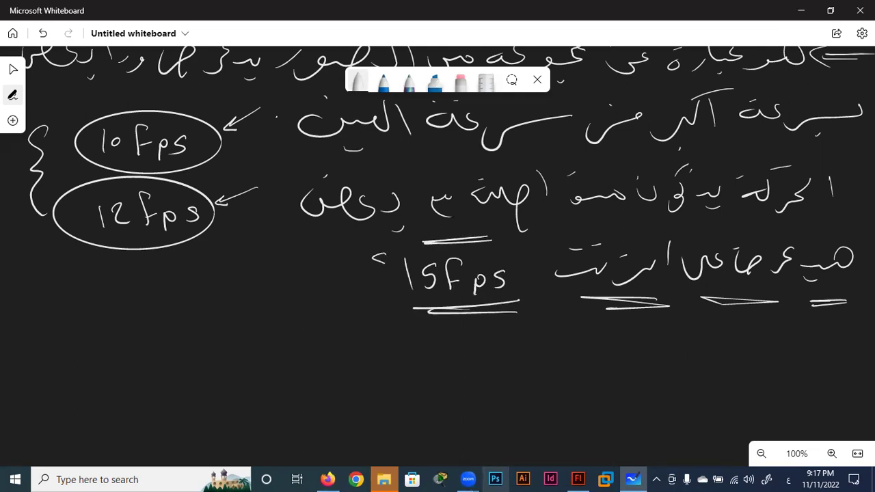
left_click_drag(355, 274, 322, 287)
mouse_move(313, 250)
left_mouse_down()
mouse_move(316, 289)
mouse_move(274, 250)
mouse_move(252, 285)
mouse_move(193, 300)
left_mouse_up()
left_click_drag(199, 261, 213, 250)
left_click_drag(176, 280, 162, 291)
left_click_drag(148, 254, 146, 298)
mouse_move(132, 269)
left_mouse_down()
mouse_move(113, 291)
mouse_move(78, 293)
left_mouse_up()
left_click_drag(86, 313, 74, 315)
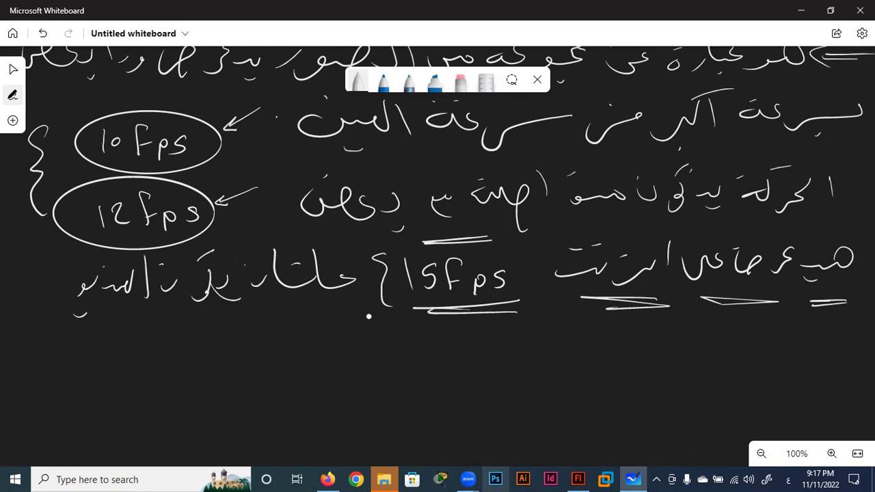
Handwrite a further Arabic explanation line beneath the '15Fps' line.
mouse_move(822, 345)
left_mouse_down()
mouse_move(784, 350)
mouse_move(774, 331)
left_mouse_up()
mouse_move(760, 339)
left_mouse_down()
mouse_move(696, 345)
mouse_move(663, 362)
mouse_move(584, 357)
left_mouse_up()
left_click_drag(633, 368, 622, 369)
mouse_move(556, 346)
left_mouse_down()
mouse_move(544, 360)
mouse_move(521, 349)
left_mouse_up()
left_click_drag(530, 343, 493, 363)
mouse_move(489, 338)
left_mouse_down()
mouse_move(467, 350)
mouse_move(395, 346)
left_mouse_up()
left_click_drag(446, 327, 437, 328)
left_click_drag(417, 368, 409, 371)
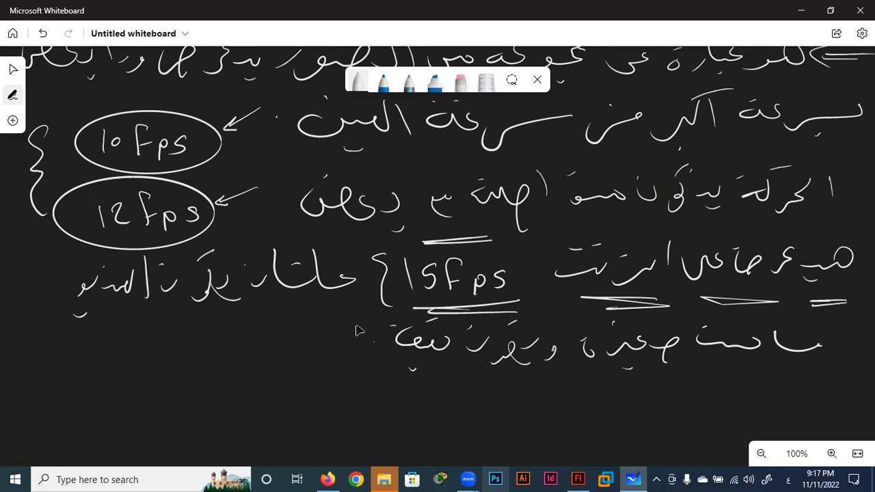
Write '24 fps' below the Arabic notes and circle it.
scroll(336, 303, "down", 2)
scroll(336, 301, "down", 1)
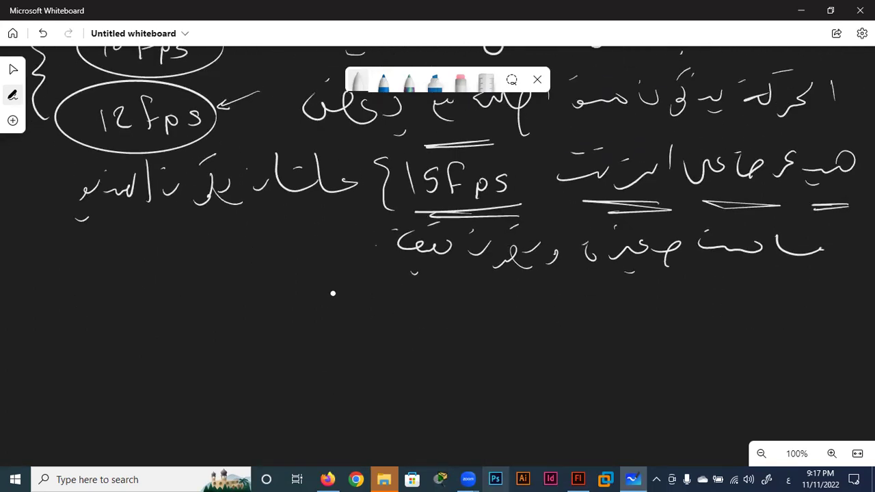
mouse_move(96, 315)
left_mouse_down()
mouse_move(130, 340)
mouse_move(153, 337)
left_mouse_up()
mouse_move(194, 311)
left_mouse_down()
mouse_move(176, 346)
mouse_move(194, 331)
mouse_move(208, 349)
left_mouse_up()
mouse_move(247, 314)
left_mouse_down()
mouse_move(231, 337)
mouse_move(44, 321)
mouse_move(271, 309)
left_mouse_up()
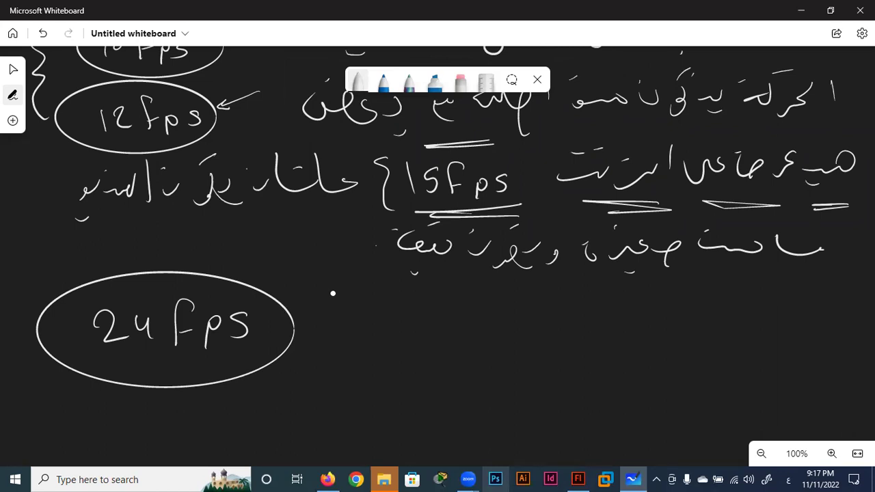
Write '30 fps' beside '24 fps' and circle it.
left_click_drag(379, 322, 375, 351)
left_click_drag(425, 335, 427, 331)
left_click_drag(462, 308, 439, 346)
mouse_move(440, 331)
left_mouse_down()
mouse_move(540, 315)
mouse_move(554, 335)
left_mouse_up()
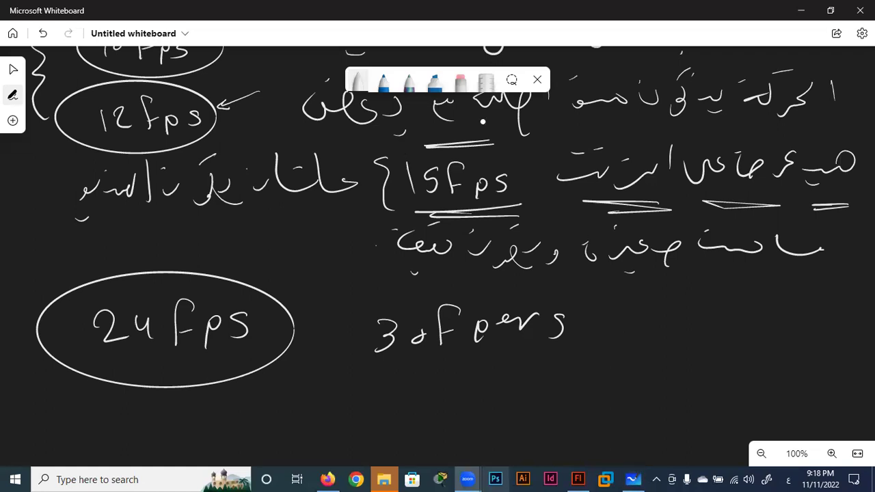
mouse_move(581, 303)
left_mouse_down()
mouse_move(456, 290)
mouse_move(336, 362)
mouse_move(596, 342)
mouse_move(585, 306)
left_mouse_up()
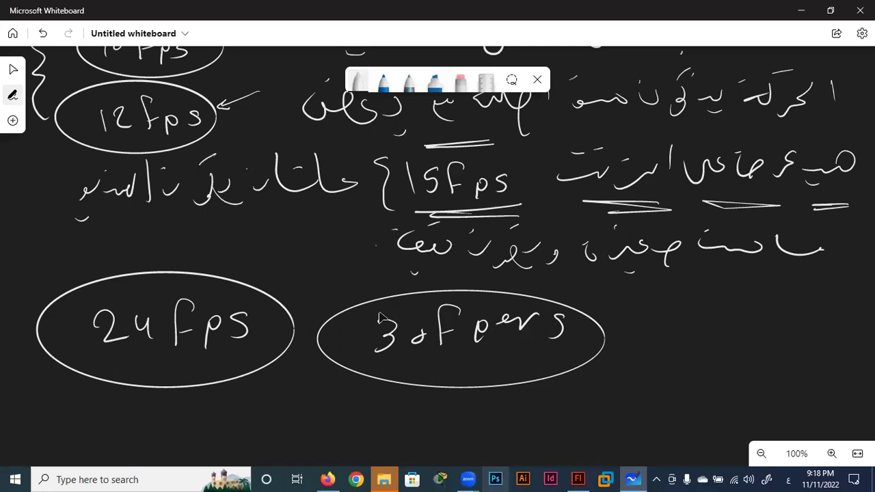
Write '60 fps' right of the 30 fps note, circle it, and point an arrow at it.
scroll(321, 352, "down", 2)
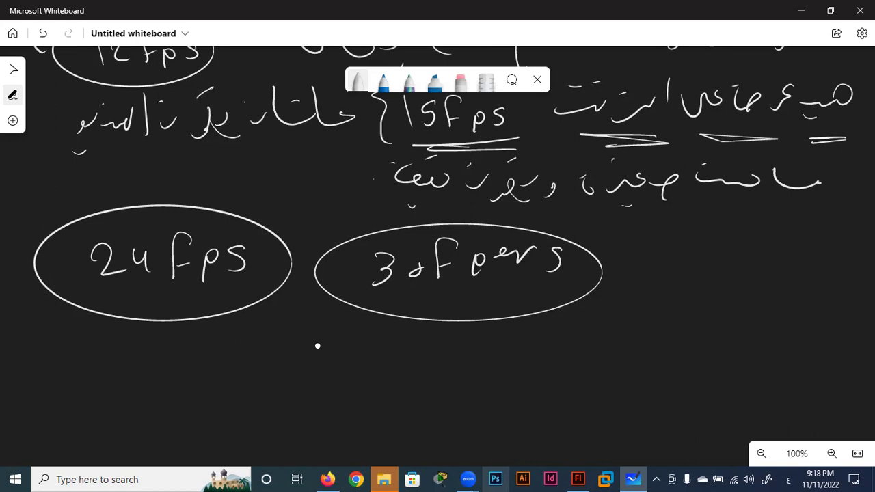
mouse_move(668, 247)
left_mouse_down()
mouse_move(664, 273)
mouse_move(731, 246)
mouse_move(756, 278)
mouse_move(670, 227)
mouse_move(767, 292)
left_mouse_up()
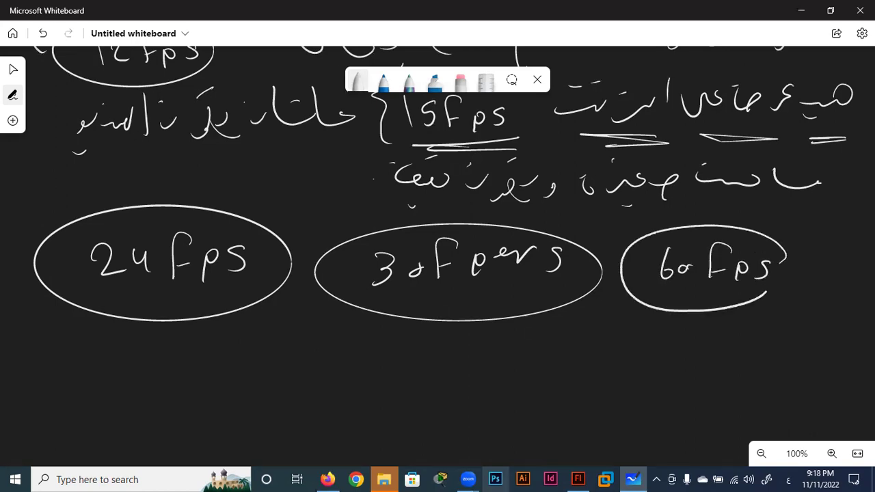
mouse_move(694, 194)
left_mouse_down()
mouse_move(694, 234)
mouse_move(699, 226)
left_mouse_up()
left_click_drag(757, 202, 732, 234)
left_click_drag(724, 221, 734, 229)
mouse_move(631, 215)
left_mouse_down()
mouse_move(660, 239)
mouse_move(646, 239)
left_mouse_up()
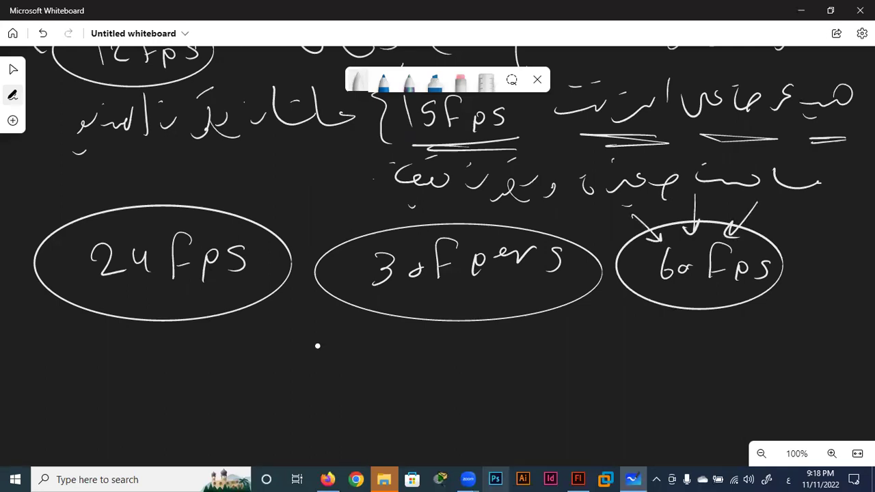
Draw a curved arrow out of the 60 fps ellipse with an Arabic note at its head.
mouse_move(838, 279)
left_mouse_down()
mouse_move(813, 342)
mouse_move(829, 346)
left_mouse_up()
mouse_move(786, 338)
left_mouse_down()
mouse_move(763, 350)
mouse_move(785, 360)
left_mouse_up()
left_click_drag(752, 340, 721, 350)
mouse_move(708, 331)
left_mouse_down()
mouse_move(719, 332)
mouse_move(695, 357)
left_mouse_up()
mouse_move(681, 328)
left_mouse_down()
mouse_move(660, 362)
mouse_move(642, 372)
mouse_move(581, 366)
left_mouse_up()
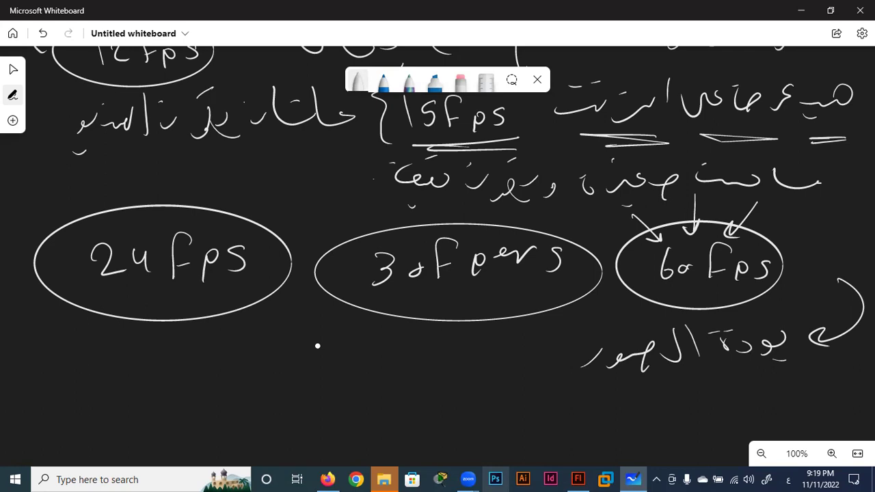
Write 30 and 20 left of the Arabic note and circle them.
mouse_move(472, 352)
left_mouse_down()
mouse_move(498, 368)
mouse_move(512, 359)
left_mouse_up()
mouse_move(358, 358)
left_mouse_down()
mouse_move(366, 355)
mouse_move(380, 381)
mouse_move(394, 375)
left_mouse_up()
left_click_drag(383, 336, 417, 342)
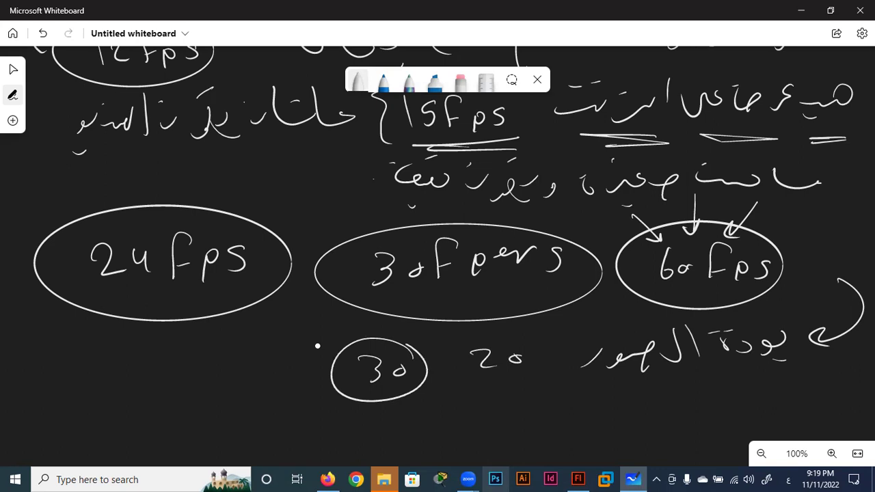
left_click_drag(534, 333, 544, 355)
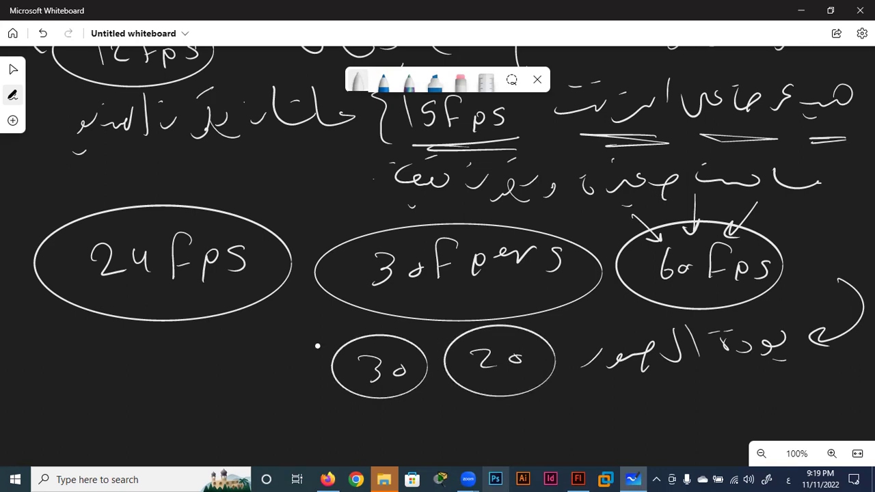
Write an Arabic word left of the circled 30 and 20.
mouse_move(300, 335)
left_mouse_down()
mouse_move(298, 361)
mouse_move(257, 358)
left_mouse_up()
left_click_drag(260, 339, 220, 378)
mouse_move(228, 346)
left_mouse_down()
mouse_move(179, 369)
mouse_move(111, 374)
left_mouse_up()
left_click_drag(128, 362, 106, 387)
left_click(137, 393)
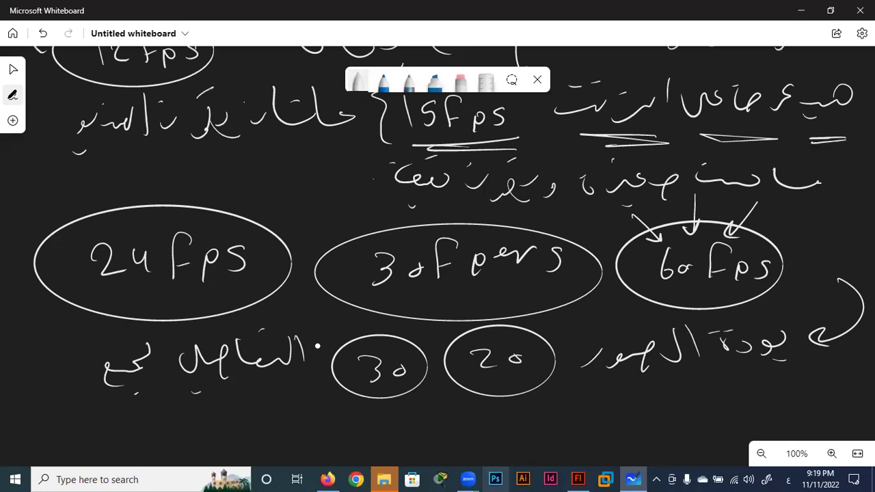
Begin an Arabic sentence on the empty canvas below, writing right to left.
scroll(326, 433, "down", 4)
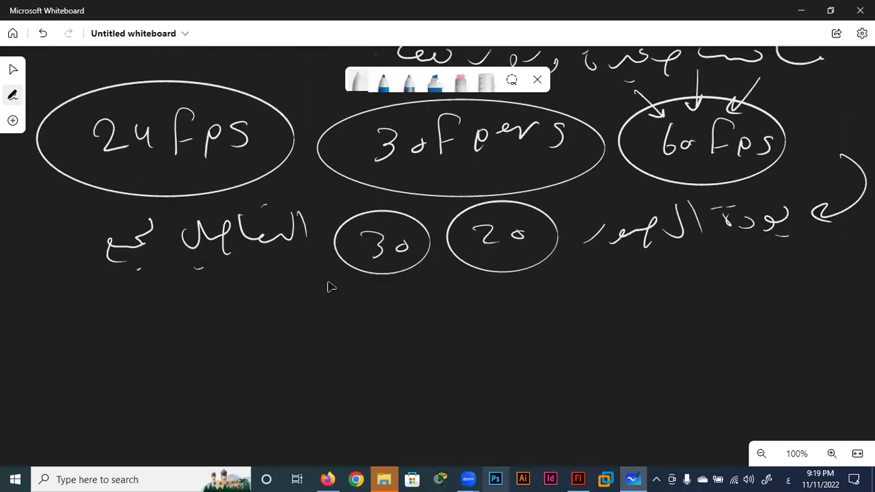
scroll(328, 285, "down", 2)
left_click_drag(839, 209, 811, 254)
mouse_move(793, 230)
left_mouse_down()
mouse_move(777, 256)
mouse_move(739, 257)
left_mouse_up()
left_click(748, 239)
mouse_move(712, 234)
left_mouse_down()
mouse_move(658, 251)
mouse_move(636, 218)
mouse_move(612, 252)
left_mouse_up()
left_click_drag(586, 212, 578, 248)
mouse_move(565, 223)
left_mouse_down()
mouse_move(544, 254)
mouse_move(515, 254)
left_mouse_up()
left_click_drag(511, 223, 501, 266)
left_click_drag(484, 223, 482, 261)
left_click_drag(469, 253, 414, 265)
left_click_drag(428, 237, 442, 238)
Finish the Arabic sentence at the left edge and write '15fps' at the right.
mouse_move(380, 258)
left_mouse_down()
mouse_move(330, 264)
mouse_move(307, 278)
left_mouse_up()
mouse_move(301, 247)
left_mouse_down()
mouse_move(270, 272)
mouse_move(283, 268)
left_mouse_up()
mouse_move(237, 243)
left_mouse_down()
mouse_move(243, 269)
mouse_move(209, 266)
mouse_move(231, 225)
mouse_move(170, 268)
left_mouse_up()
left_click_drag(156, 236, 171, 262)
mouse_move(158, 274)
left_mouse_down()
mouse_move(183, 263)
mouse_move(128, 260)
mouse_move(122, 282)
left_mouse_up()
mouse_move(100, 251)
left_mouse_down()
mouse_move(90, 264)
mouse_move(11, 271)
left_mouse_up()
left_click(47, 290)
left_click(31, 223)
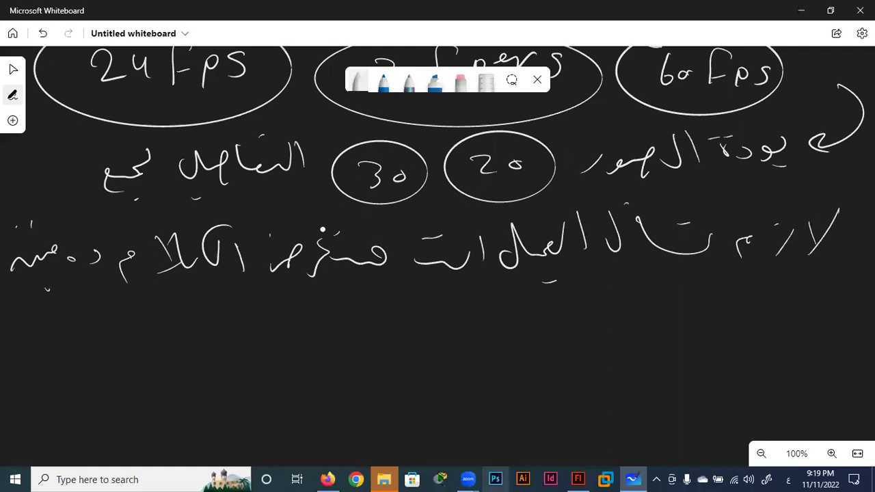
left_click_drag(752, 305, 756, 327)
mouse_move(786, 301)
left_mouse_down()
mouse_move(768, 317)
mouse_move(833, 333)
mouse_move(862, 294)
left_mouse_up()
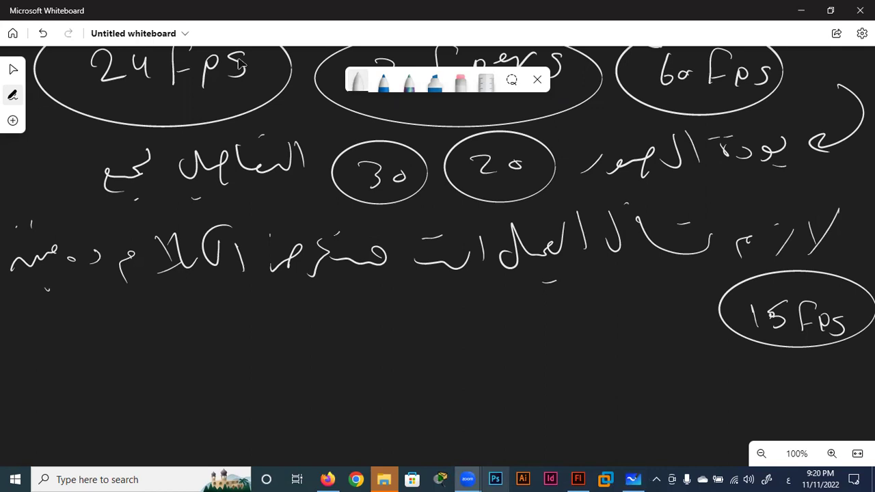
Draw a wavy line spanning the canvas width with arrowheads on both ends.
scroll(576, 307, "down", 3)
scroll(576, 184, "down", 2)
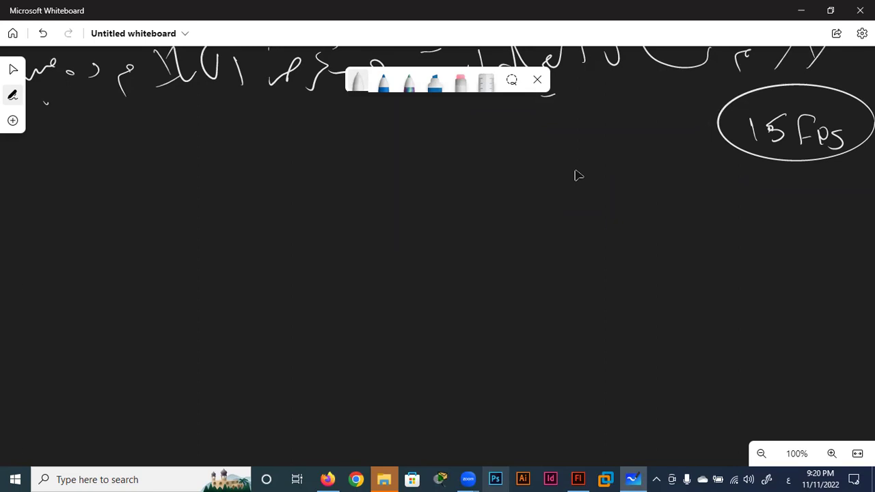
mouse_move(852, 185)
left_mouse_down()
mouse_move(39, 204)
mouse_move(58, 212)
left_mouse_up()
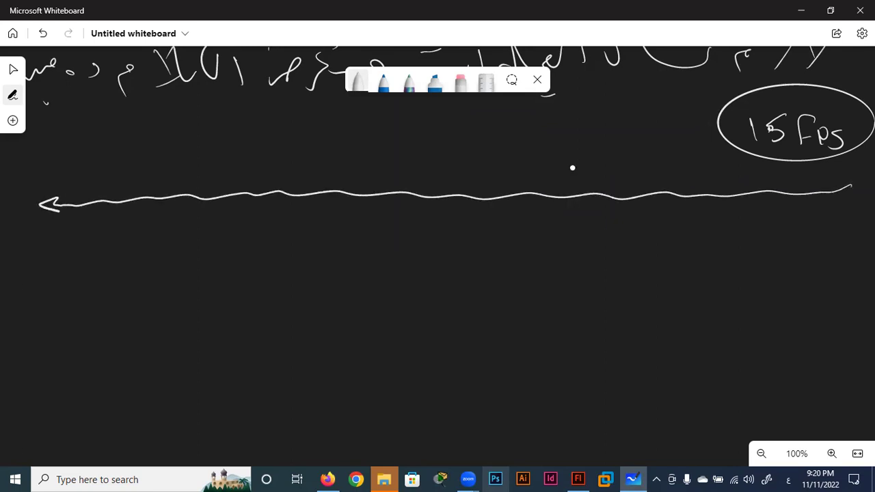
mouse_move(839, 182)
left_mouse_down()
mouse_move(856, 186)
mouse_move(841, 196)
left_mouse_up()
Draw a starred mark and curly brace under the arrow's right end.
scroll(478, 321, "down", 3)
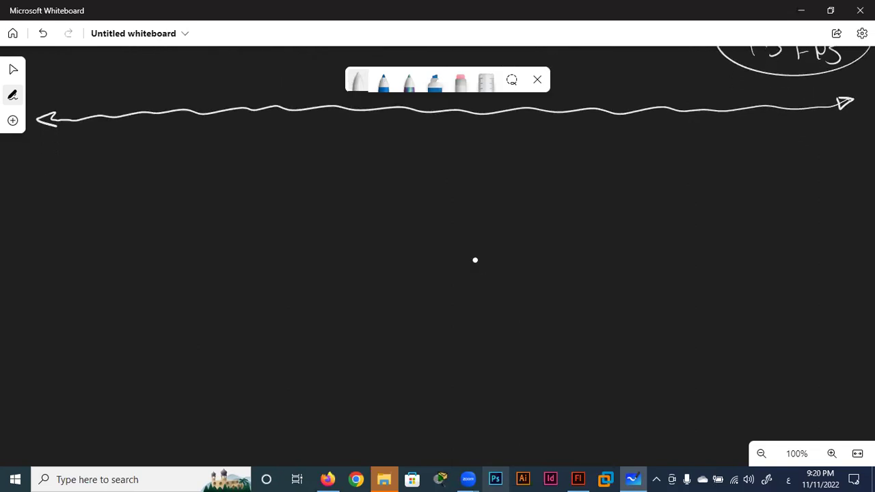
mouse_move(823, 132)
left_mouse_down()
mouse_move(814, 164)
mouse_move(842, 144)
mouse_move(812, 150)
mouse_move(841, 150)
mouse_move(852, 174)
left_mouse_up()
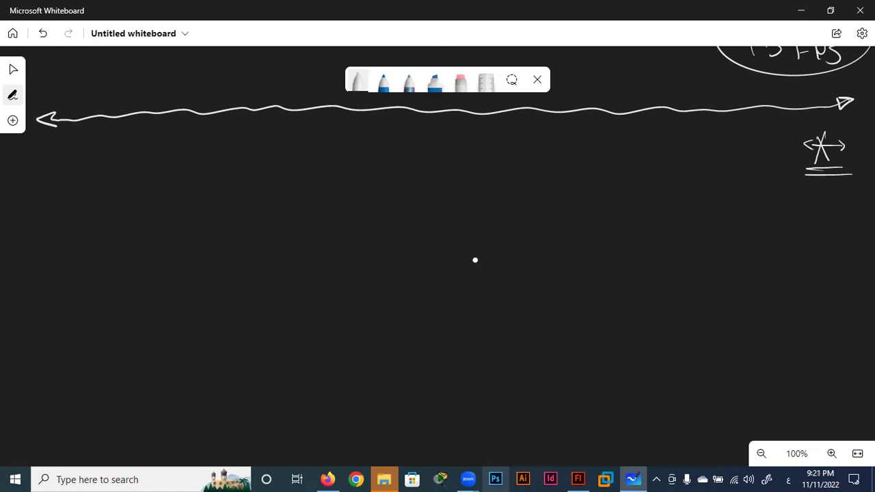
mouse_move(788, 126)
left_mouse_down()
mouse_move(803, 185)
mouse_move(860, 196)
left_mouse_up()
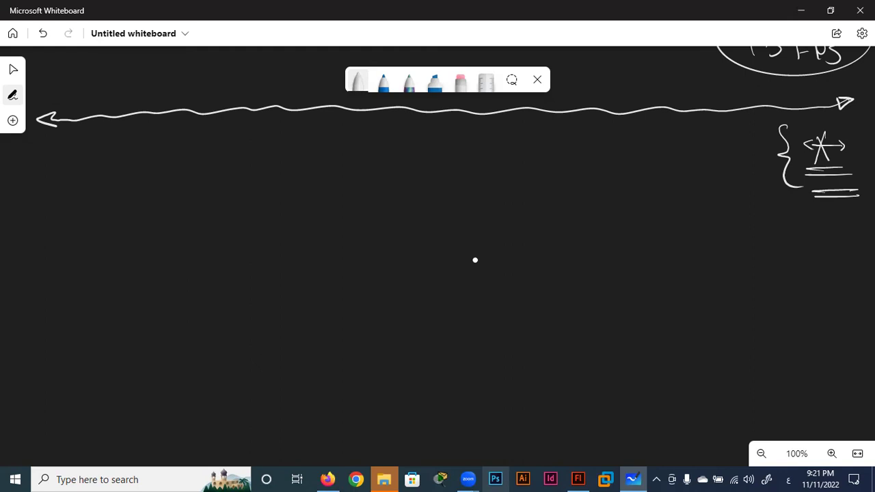
mouse_move(751, 148)
left_mouse_down()
mouse_move(701, 135)
mouse_move(655, 155)
mouse_move(597, 157)
left_mouse_up()
left_click_drag(596, 147, 577, 162)
Finish the Arabic label, then write 'width - height' and underline both words.
left_click_drag(569, 133, 540, 168)
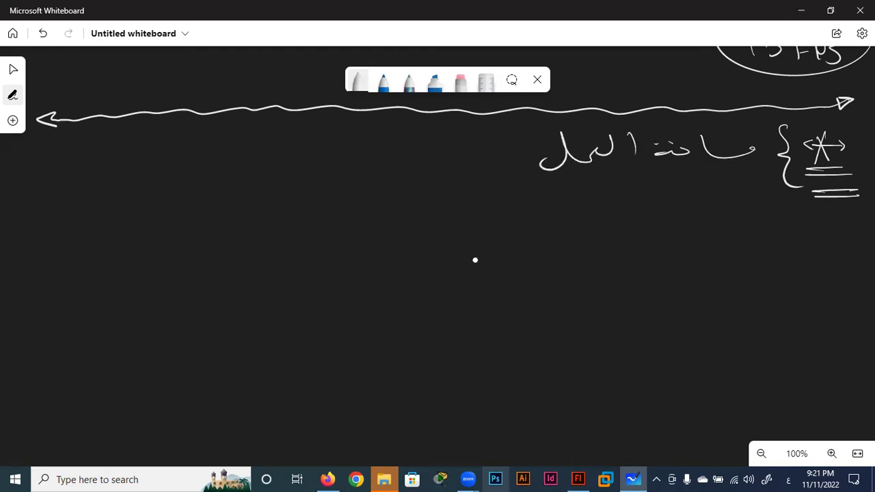
mouse_move(92, 153)
left_mouse_down()
mouse_move(123, 150)
mouse_move(171, 164)
left_mouse_up()
left_click_drag(180, 137, 182, 165)
mouse_move(167, 147)
left_mouse_down()
mouse_move(194, 143)
mouse_move(208, 164)
mouse_move(305, 168)
left_mouse_up()
left_click_drag(316, 160, 335, 166)
mouse_move(343, 150)
left_mouse_down()
mouse_move(346, 168)
mouse_move(367, 182)
left_mouse_up()
mouse_move(387, 125)
left_mouse_down()
mouse_move(402, 171)
mouse_move(414, 168)
left_mouse_up()
left_click_drag(393, 142, 437, 134)
left_click_drag(419, 193, 288, 190)
left_click_drag(213, 190, 103, 197)
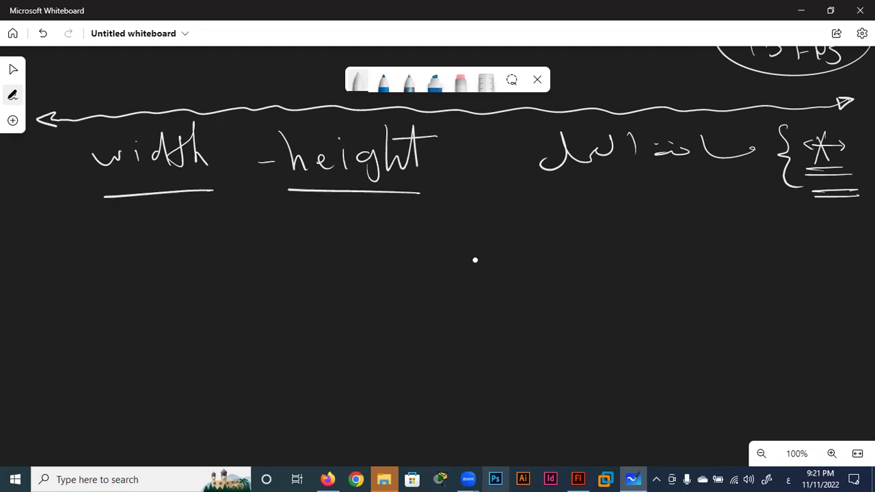
Write '800X 600' below the width and height labels.
mouse_move(102, 247)
left_mouse_down()
mouse_move(89, 276)
mouse_move(135, 260)
mouse_move(178, 266)
left_mouse_up()
mouse_move(171, 231)
left_mouse_down()
mouse_move(161, 265)
mouse_move(214, 254)
mouse_move(204, 261)
left_mouse_up()
left_click_drag(224, 246, 266, 243)
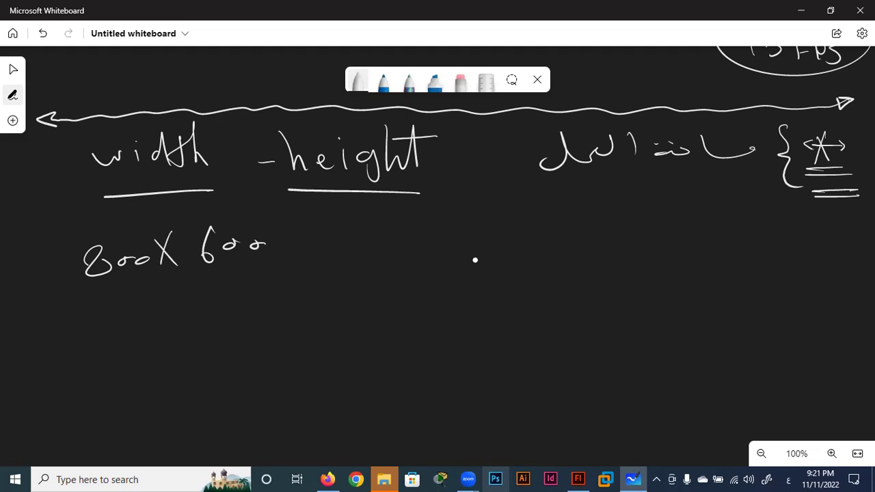
Return to Flash and deselect the blue rectangle to show document properties.
left_click(801, 10)
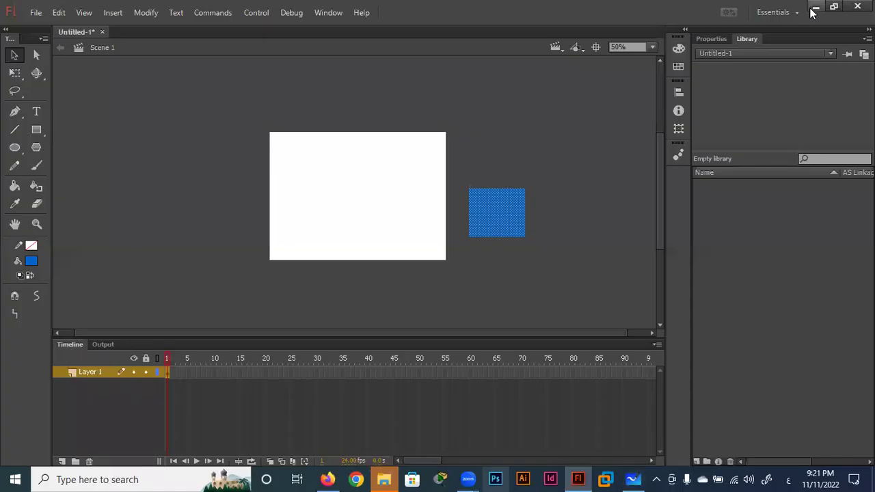
left_click(712, 39)
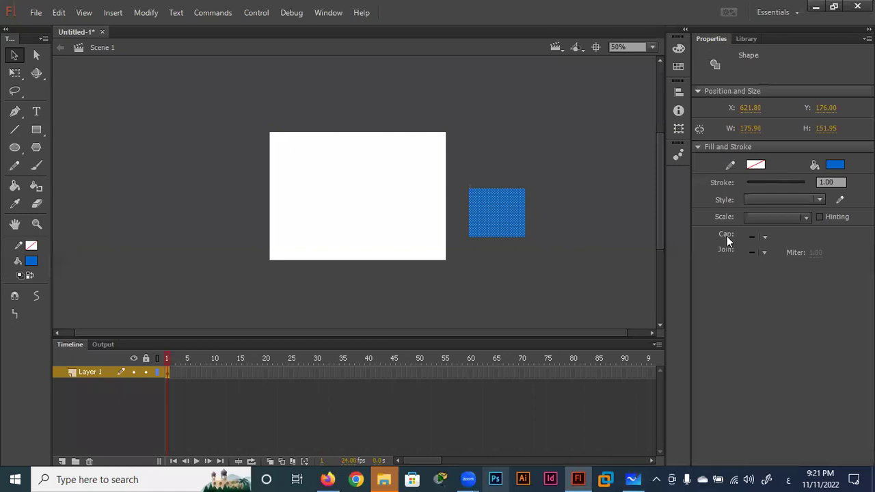
left_click(17, 56)
left_click(321, 212)
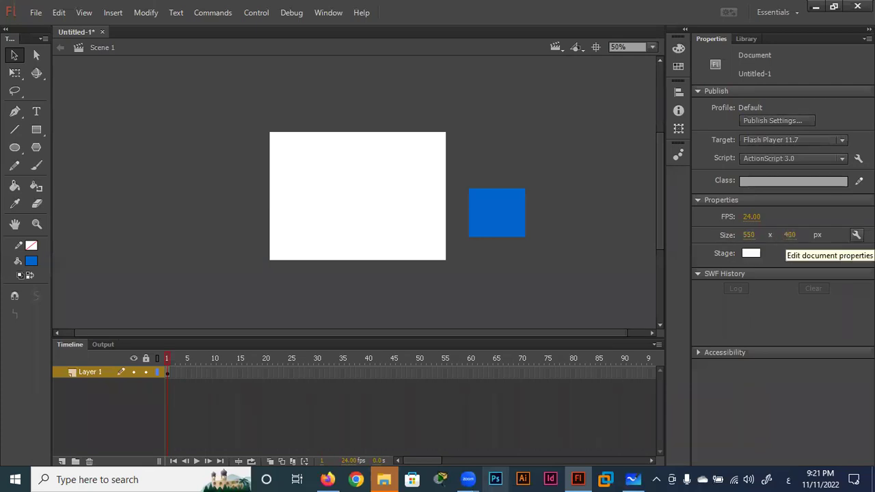
Change the stage size from 550 x 400 to 800 x 600 pixels in Document Settings.
left_click(856, 234)
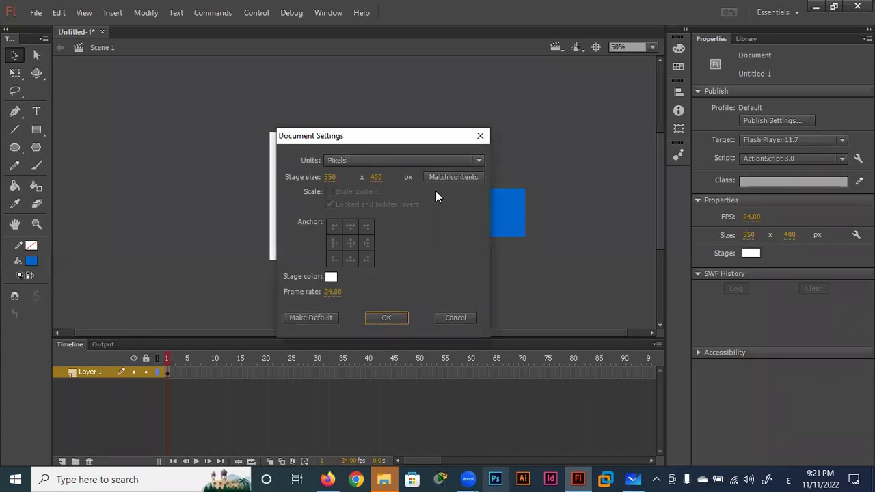
left_click(328, 177)
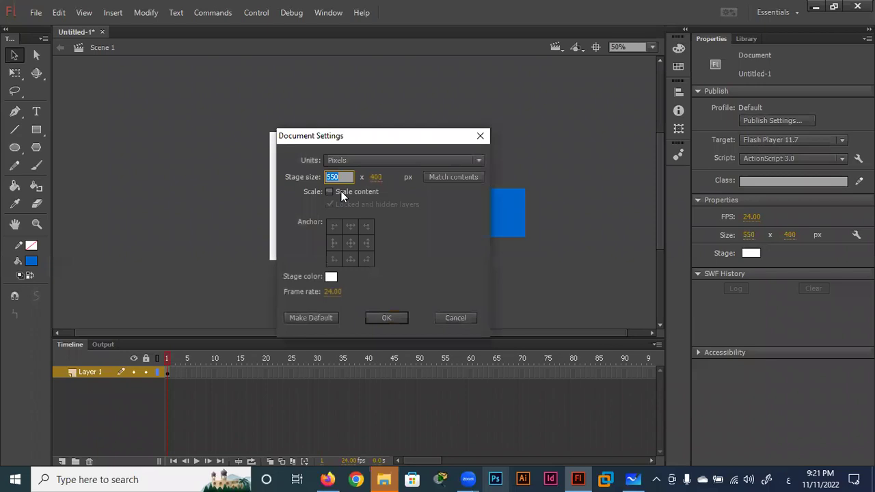
type("800")
left_click(374, 179)
type("600")
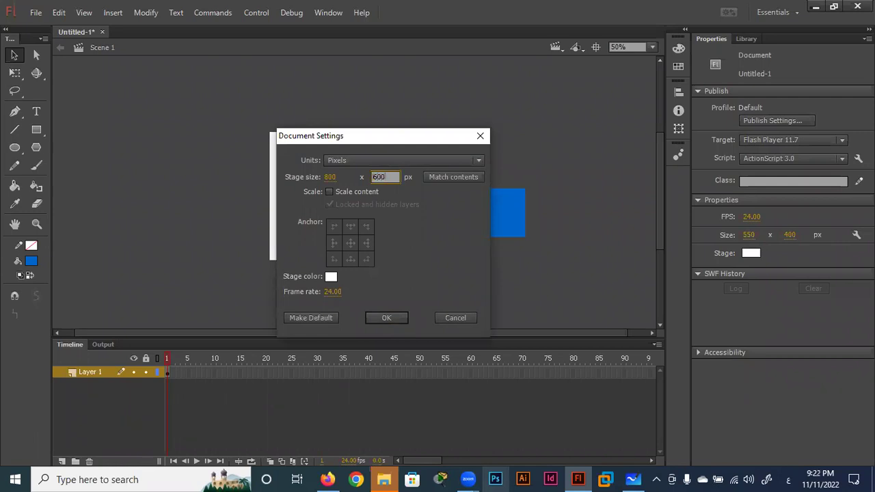
left_click(385, 317)
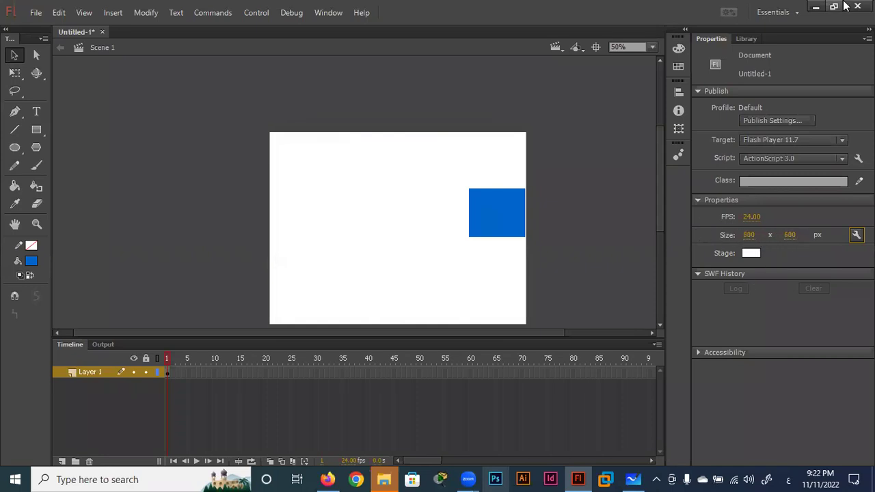
left_click(815, 7)
View the resolution list in Windows Display settings, leaving 1366 × 768 unchanged.
left_click(805, 8)
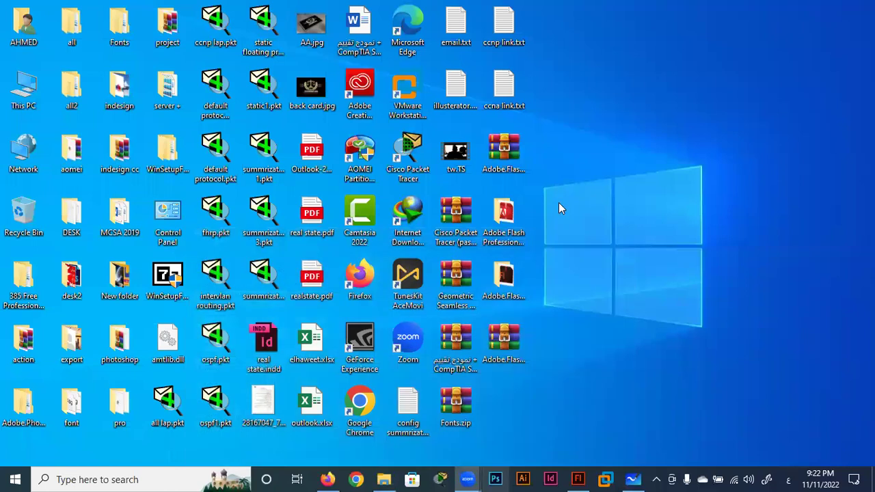
right_click(591, 172)
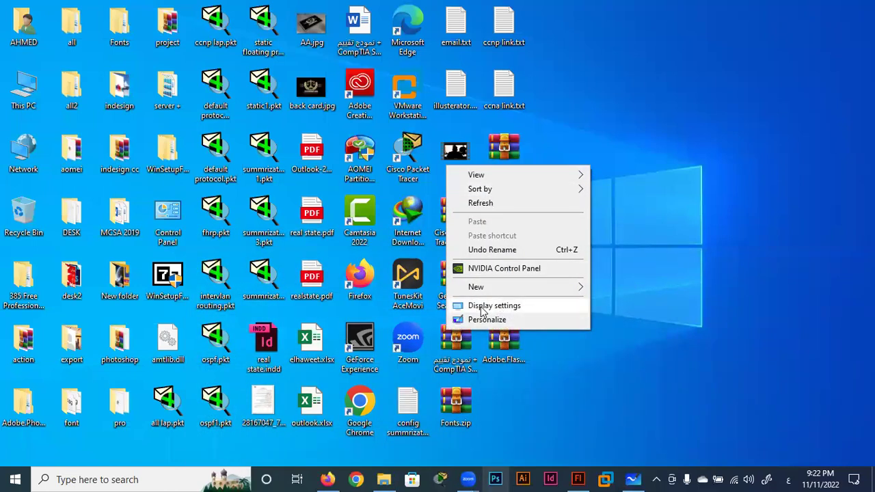
left_click(509, 305)
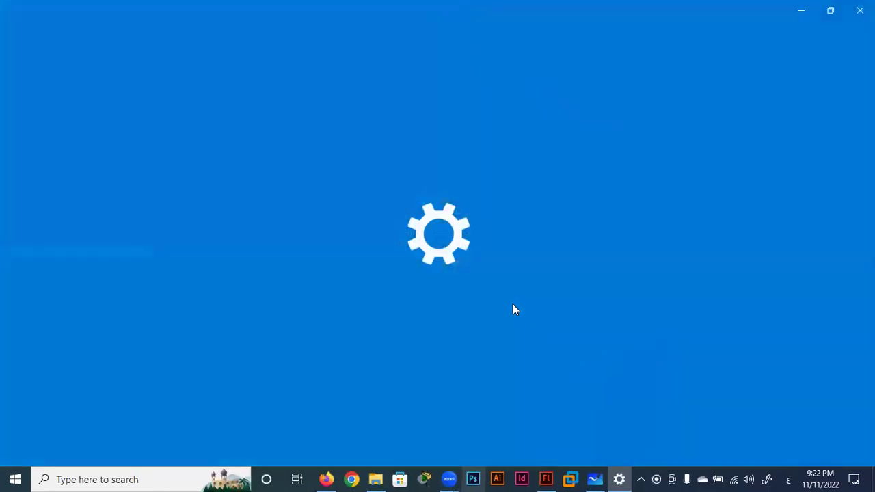
scroll(324, 365, "down", 2)
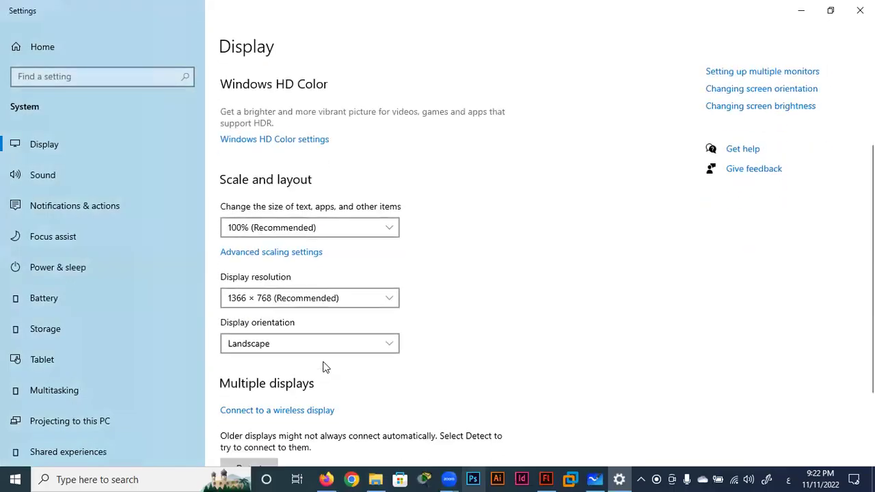
left_click(379, 300)
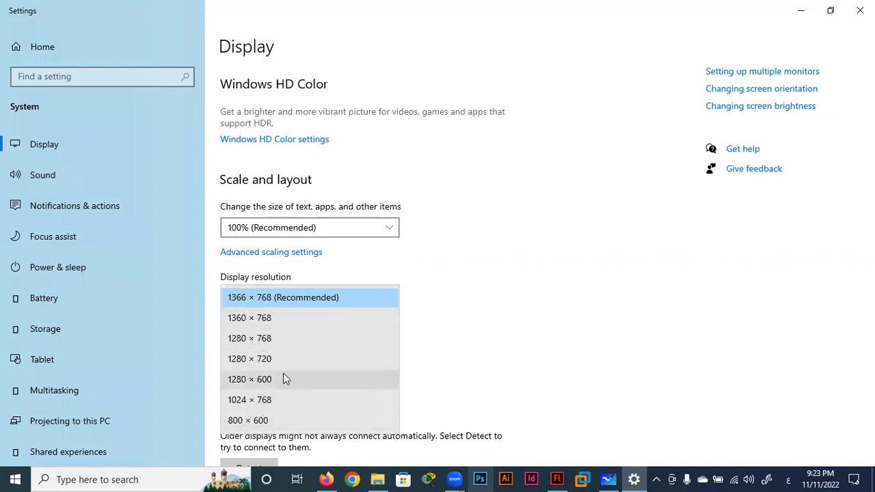
left_click(801, 9)
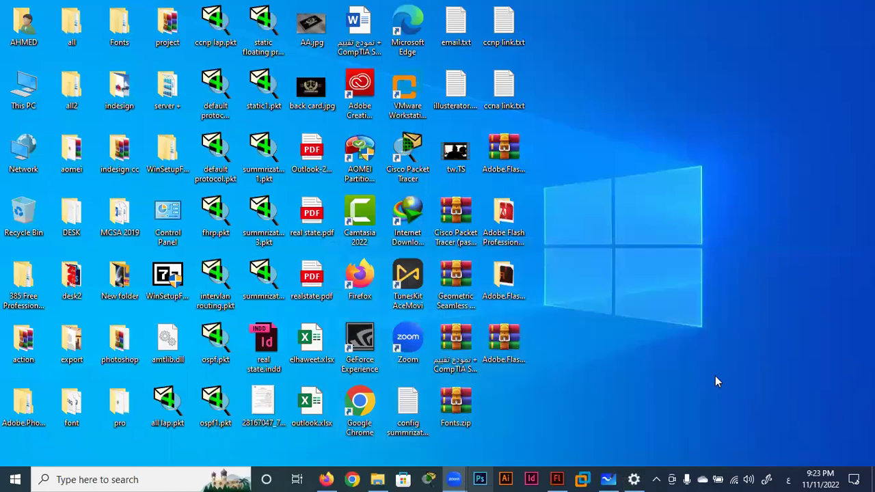
Back in Whiteboard, circle '800X 600' and write an underlined 'size' beside it.
left_click(608, 479)
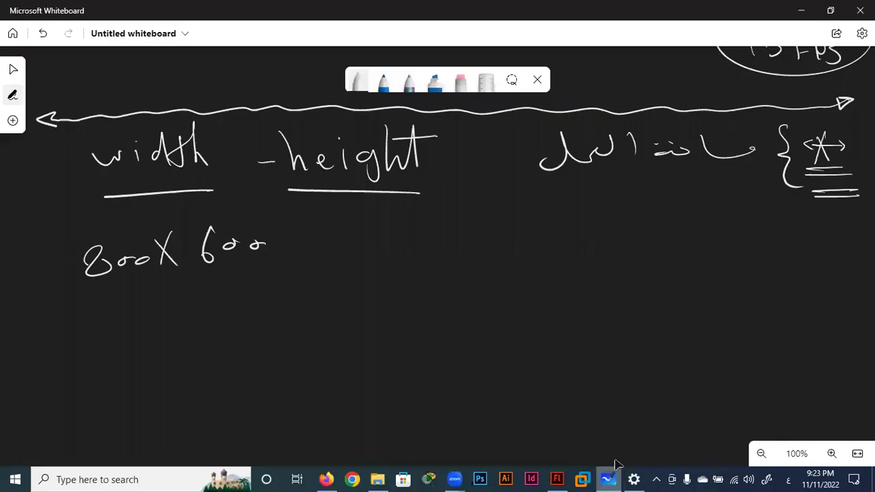
mouse_move(267, 223)
left_mouse_down()
mouse_move(280, 234)
mouse_move(322, 229)
left_mouse_up()
mouse_move(401, 226)
left_mouse_down()
mouse_move(383, 250)
mouse_move(446, 246)
left_mouse_up()
left_click(416, 220)
left_click_drag(452, 236, 472, 240)
mouse_move(419, 263)
left_mouse_down()
mouse_move(482, 257)
mouse_move(482, 269)
left_mouse_up()
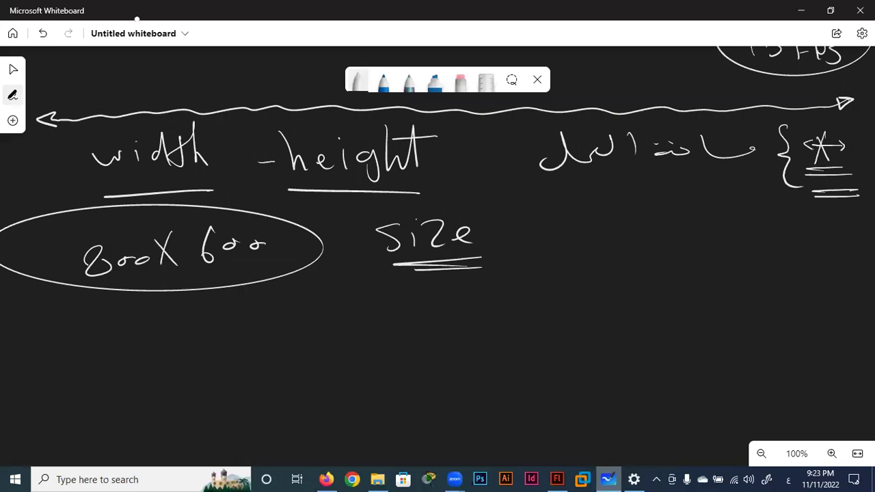
Write 'FPS' with an arrow, add a circled 'pX' beside size, and circle FPS.
left_click_drag(59, 314, 63, 369)
left_click_drag(99, 373, 110, 336)
mouse_move(133, 332)
left_mouse_down()
mouse_move(120, 359)
mouse_move(216, 344)
mouse_move(215, 352)
left_mouse_up()
left_click_drag(202, 337, 205, 356)
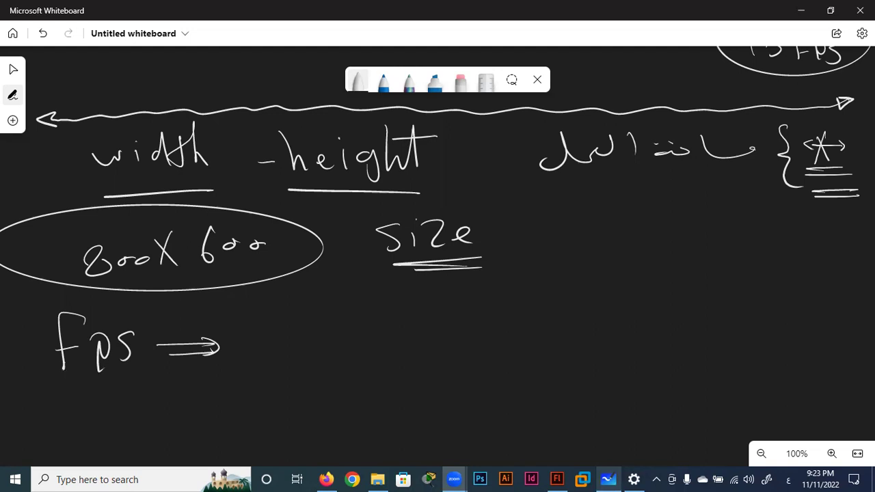
left_click_drag(532, 220, 533, 265)
mouse_move(573, 208)
left_mouse_down()
mouse_move(560, 249)
mouse_move(585, 248)
left_mouse_up()
mouse_move(614, 219)
left_mouse_down()
mouse_move(497, 236)
mouse_move(615, 217)
left_mouse_up()
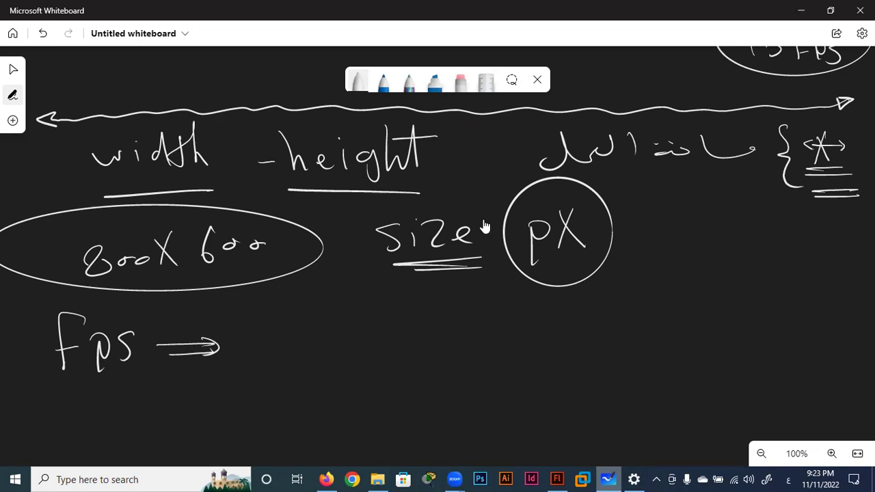
mouse_move(209, 315)
left_mouse_down()
mouse_move(171, 305)
mouse_move(41, 345)
mouse_move(222, 369)
mouse_move(205, 316)
left_mouse_up()
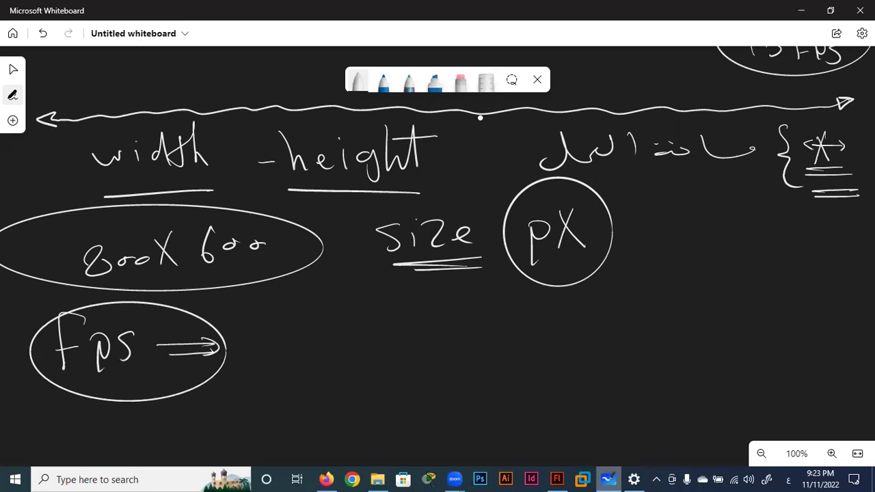
left_click(559, 477)
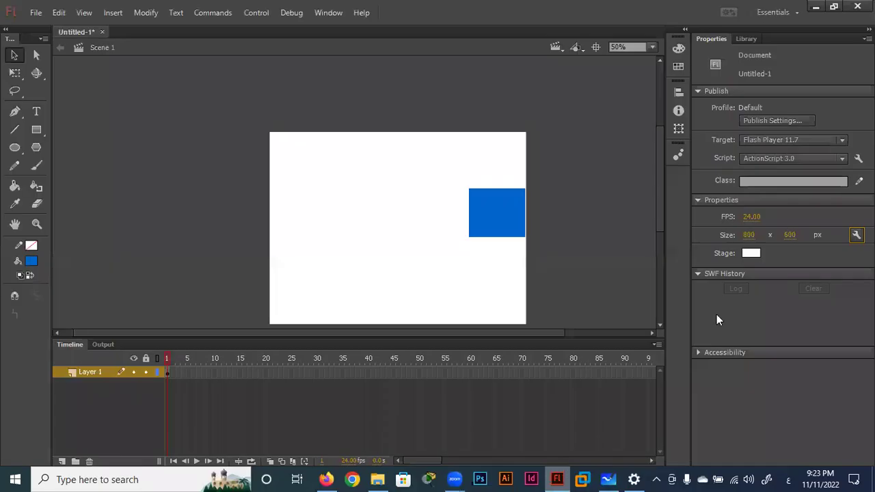
left_click(750, 218)
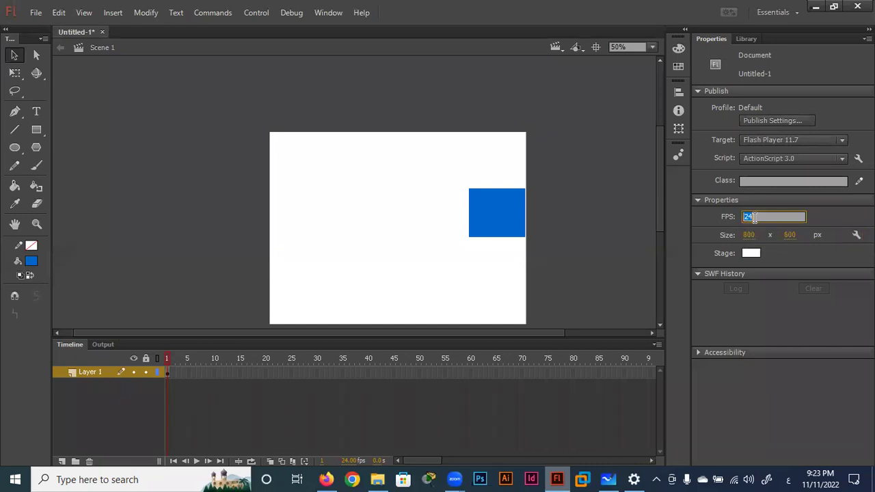
type("30")
key("Return")
left_click(750, 217)
type("24")
key("Return")
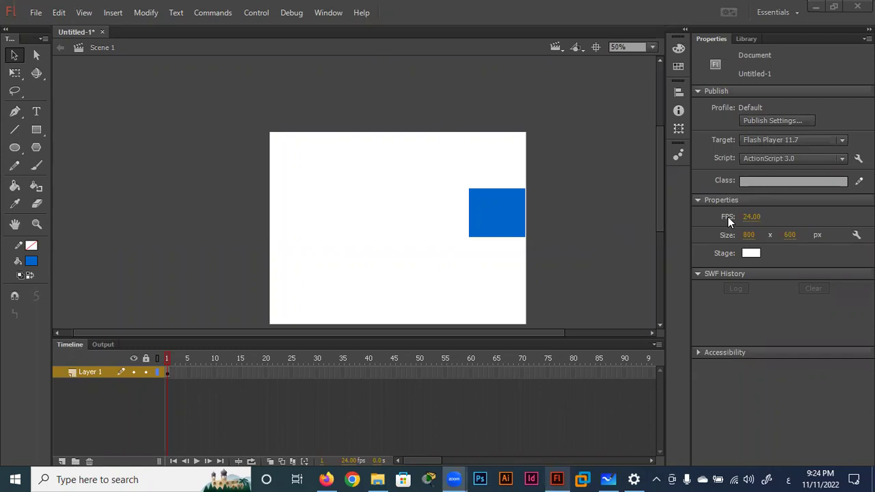
Step through Layer 1 frames 1, 4, 5, 7, 13, 24 and 73 in the Timeline.
left_click(171, 371)
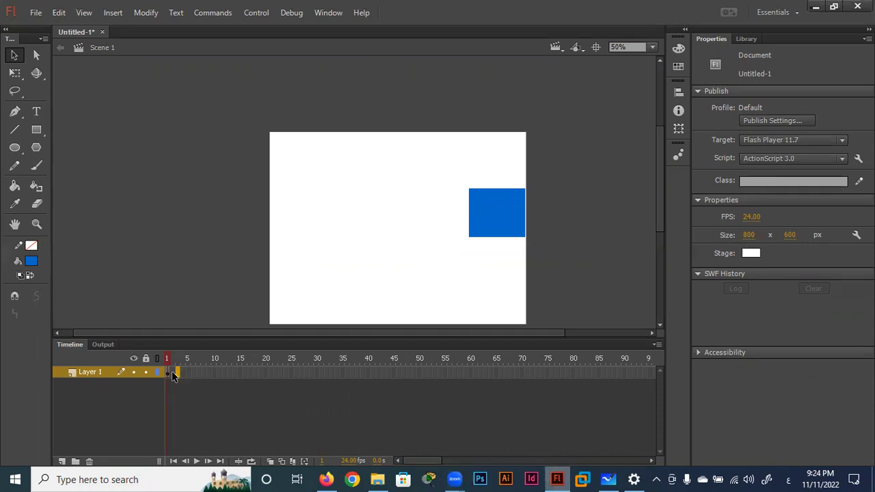
left_click(169, 371)
left_click(175, 373)
left_click(183, 372)
left_click(188, 372)
left_click(199, 373)
left_click_drag(223, 373, 268, 378)
left_click(287, 374)
left_click(531, 370)
Drag the blue rectangle onto the pasteboard right of the stage, then review frames 45, 73, 90.
left_click_drag(514, 230, 579, 256)
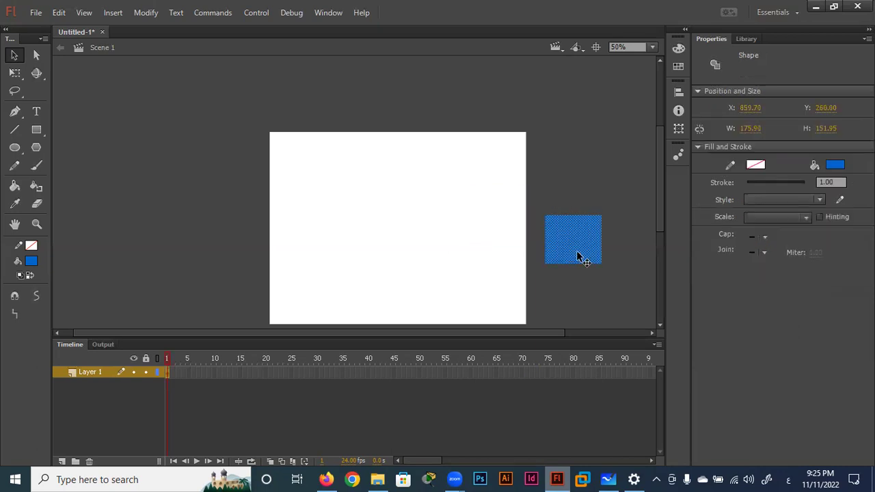
left_click(528, 373)
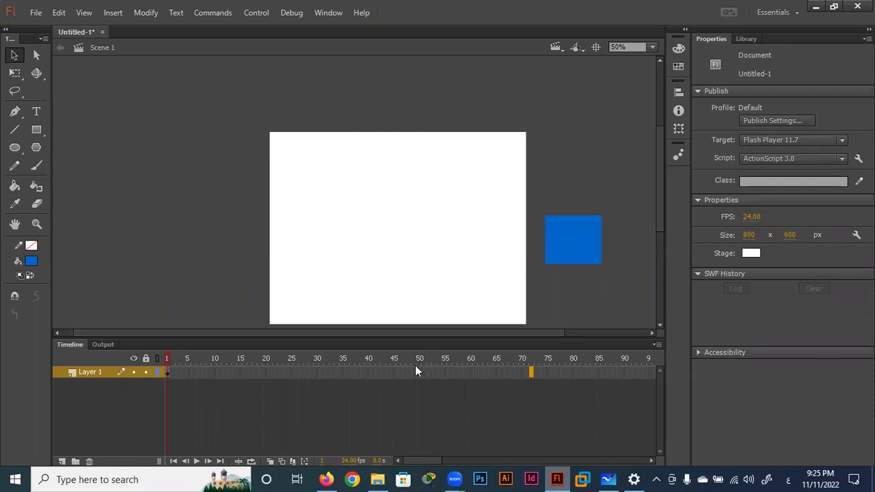
left_click(393, 371)
left_click(622, 373)
left_click(532, 373)
left_click_drag(394, 373, 393, 373)
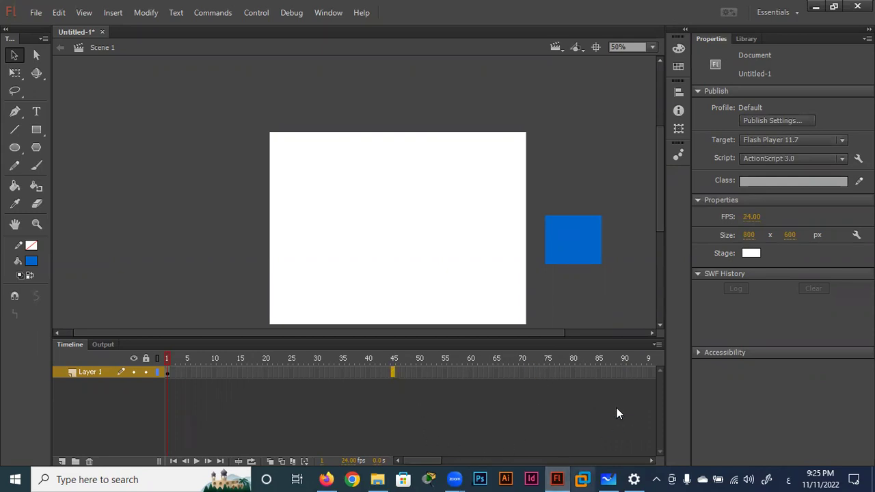
left_click(623, 373)
Set the stage colour to yellow, then change it to bright green #33CC66.
left_click(751, 253)
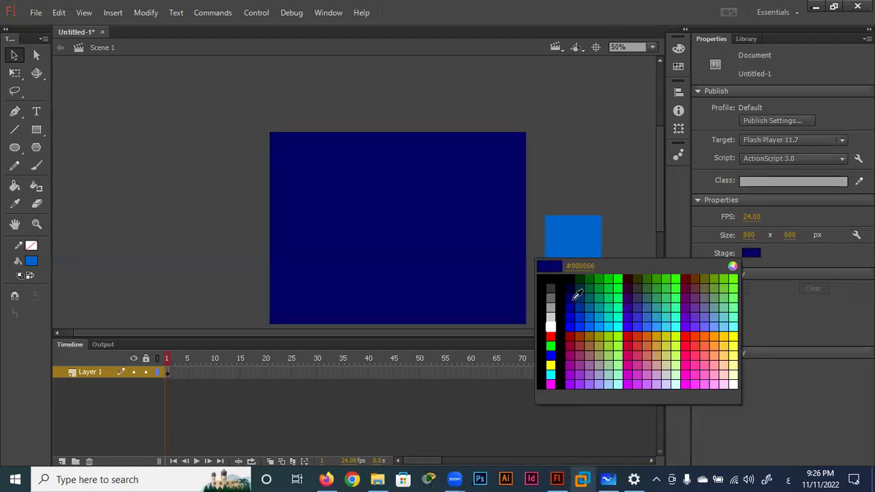
left_click(733, 337)
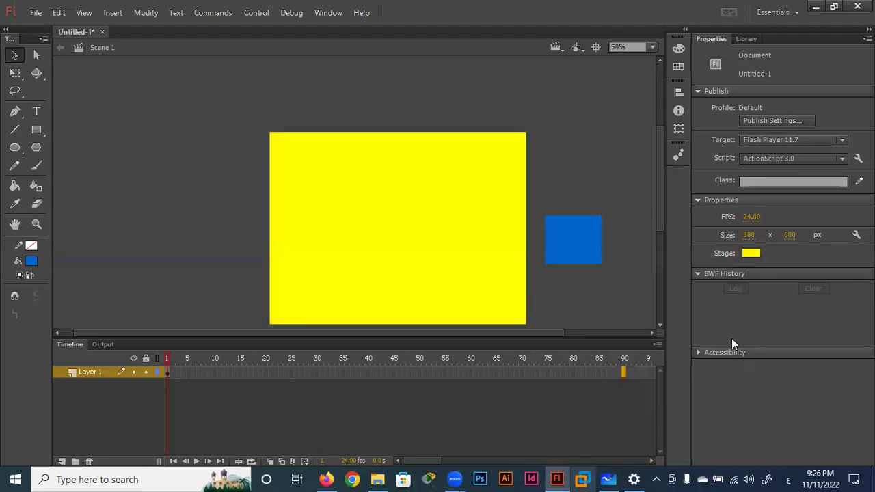
left_click(752, 252)
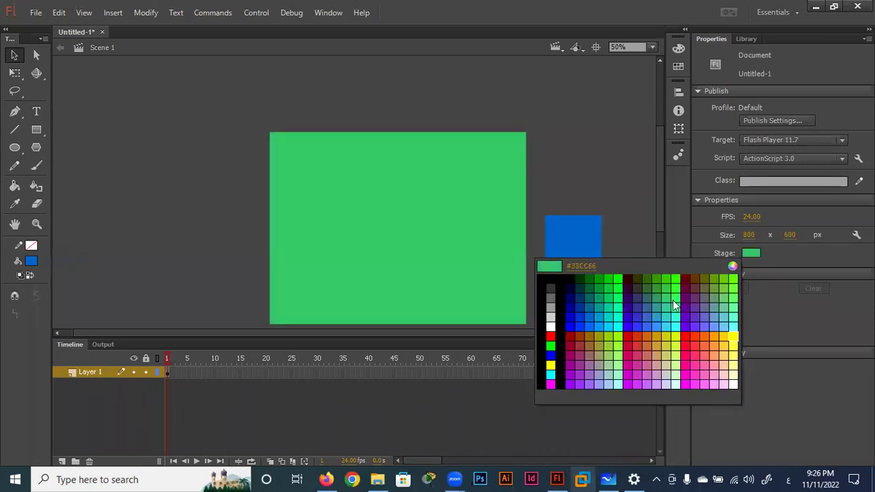
left_click(673, 301)
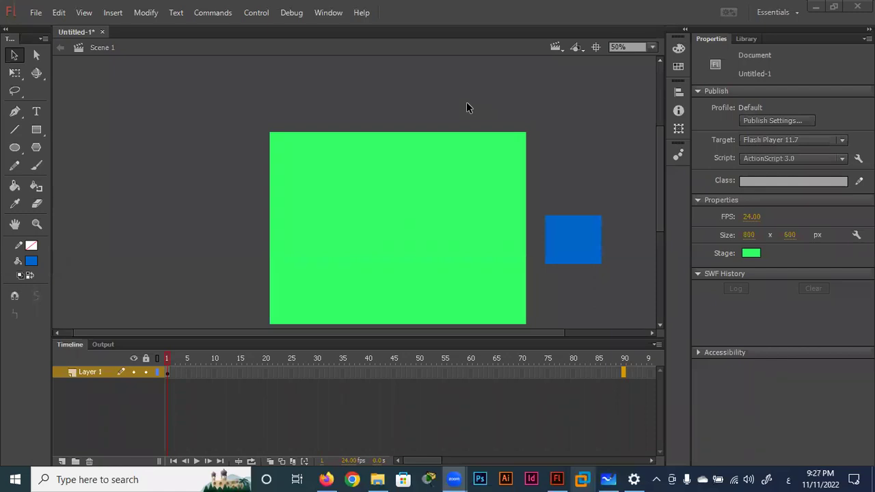
In Whiteboard, write underlined '15 Fpers' and '18 Fps' with a curve beneath.
left_click(606, 479)
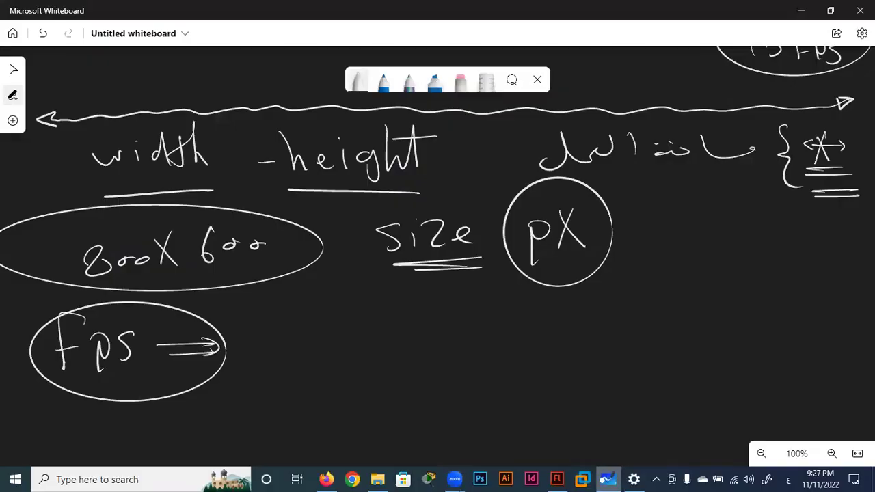
mouse_move(722, 302)
left_mouse_down()
mouse_move(722, 333)
mouse_move(796, 295)
mouse_move(819, 321)
mouse_move(840, 315)
mouse_move(845, 327)
left_mouse_up()
left_click_drag(703, 335, 867, 338)
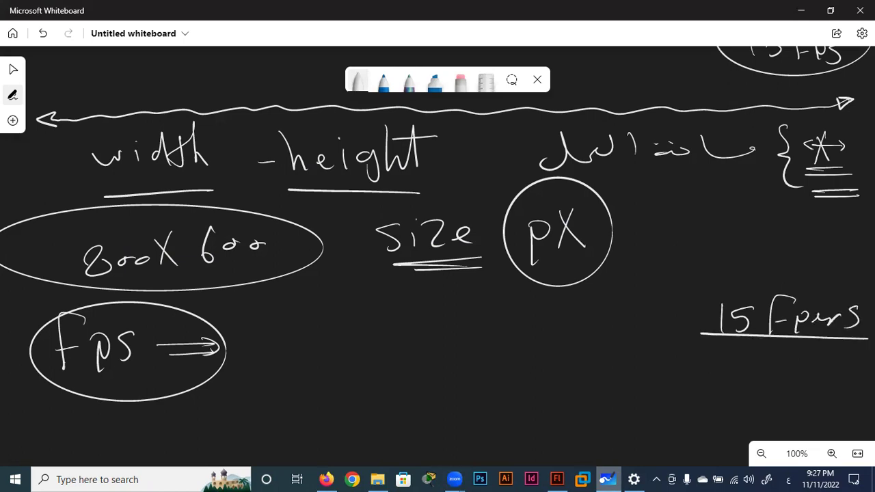
mouse_move(722, 355)
left_mouse_down()
mouse_move(723, 384)
mouse_move(733, 366)
mouse_move(763, 389)
mouse_move(775, 354)
left_mouse_up()
left_click_drag(798, 368, 786, 389)
mouse_move(824, 362)
left_mouse_down()
mouse_move(812, 387)
mouse_move(683, 396)
left_mouse_up()
mouse_move(763, 403)
left_mouse_down()
mouse_move(666, 432)
mouse_move(688, 441)
left_mouse_up()
Finish the arrow to a circled 24 and write 'Fps' above it.
mouse_move(555, 421)
left_mouse_down()
mouse_move(586, 442)
mouse_move(603, 428)
left_mouse_up()
left_click_drag(604, 417, 605, 435)
left_click_drag(568, 395, 551, 399)
left_click_drag(544, 360, 541, 388)
left_click_drag(536, 375, 565, 388)
left_click_drag(589, 364, 579, 379)
Circle the Fps and write an Arabic note above it enclosed in curly braces.
left_click_drag(589, 337, 581, 333)
mouse_move(677, 275)
left_mouse_down()
mouse_move(665, 311)
mouse_move(619, 288)
left_mouse_up()
mouse_move(602, 293)
left_mouse_down()
mouse_move(601, 309)
mouse_move(565, 315)
mouse_move(471, 316)
left_mouse_up()
left_click_drag(530, 296, 489, 300)
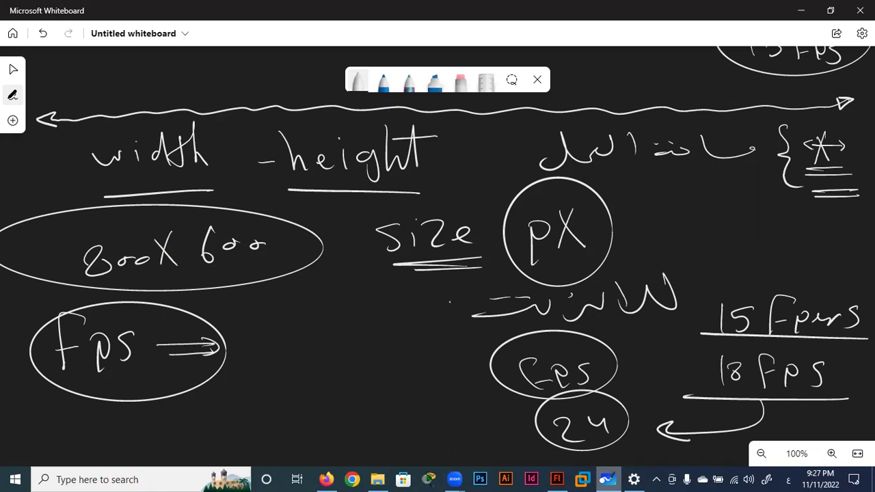
left_click_drag(681, 259, 709, 309)
left_click_drag(457, 283, 475, 346)
Draw small marks left of the braces with double underlines around them.
mouse_move(368, 301)
left_mouse_down()
mouse_move(392, 322)
mouse_move(338, 330)
left_mouse_up()
left_click_drag(327, 305, 305, 332)
mouse_move(409, 333)
left_mouse_down()
mouse_move(308, 355)
mouse_move(335, 359)
left_mouse_up()
left_click_drag(369, 275, 291, 293)
left_click_drag(369, 268, 299, 280)
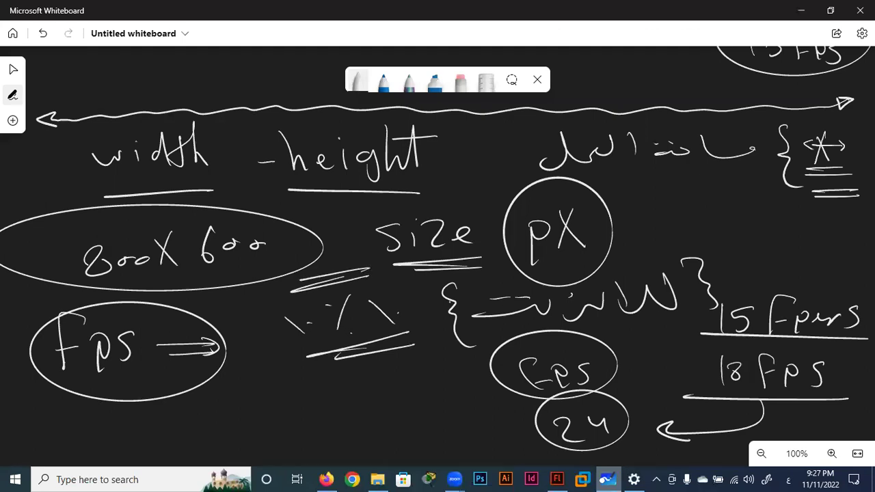
Back in Flash, set the 800 x 600 stage colour to white using the Stage swatch.
left_click(557, 480)
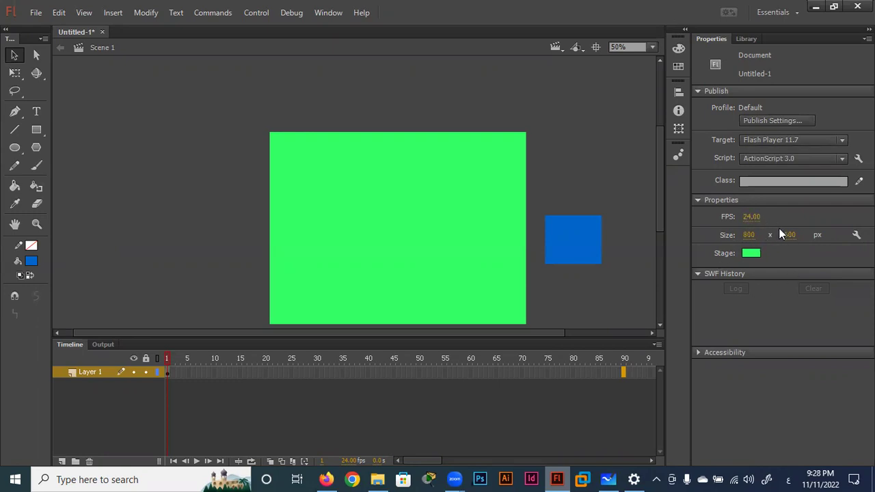
left_click(752, 255)
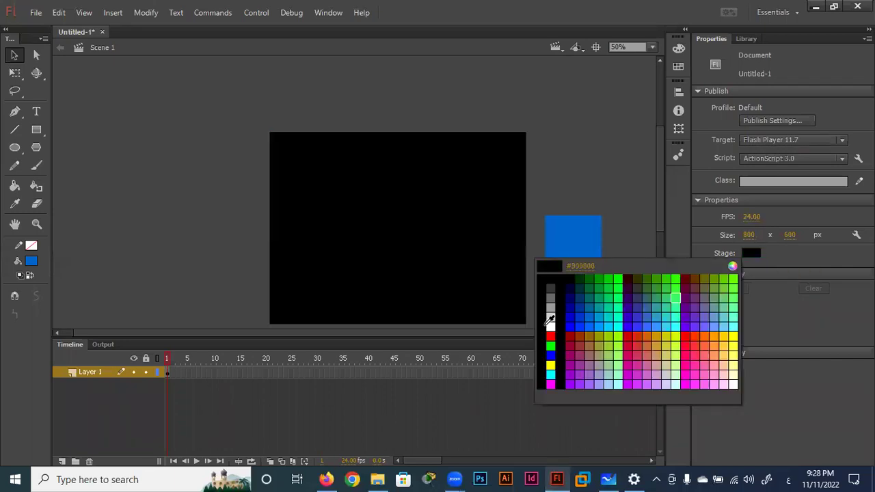
left_click(549, 326)
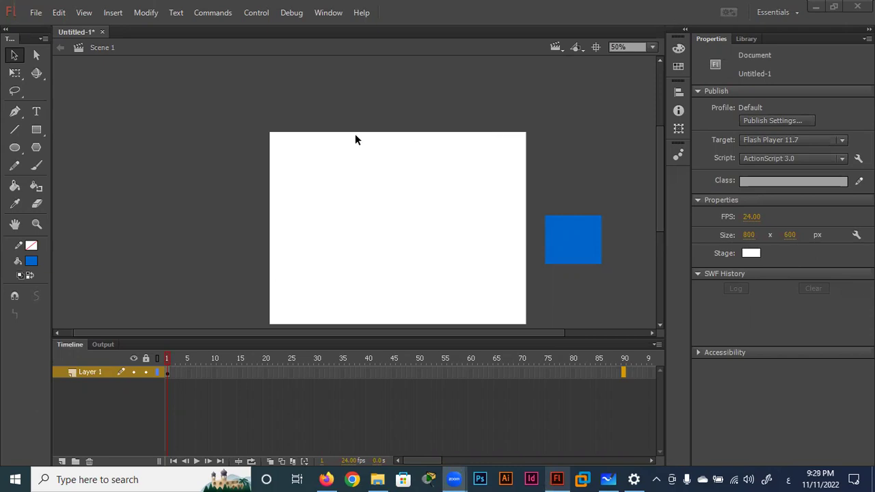
Drag the blue square to sit just right of the stage's top-right corner, then deselect it.
mouse_move(570, 234)
left_mouse_down()
mouse_move(556, 146)
mouse_move(572, 209)
left_mouse_up()
left_click(535, 227)
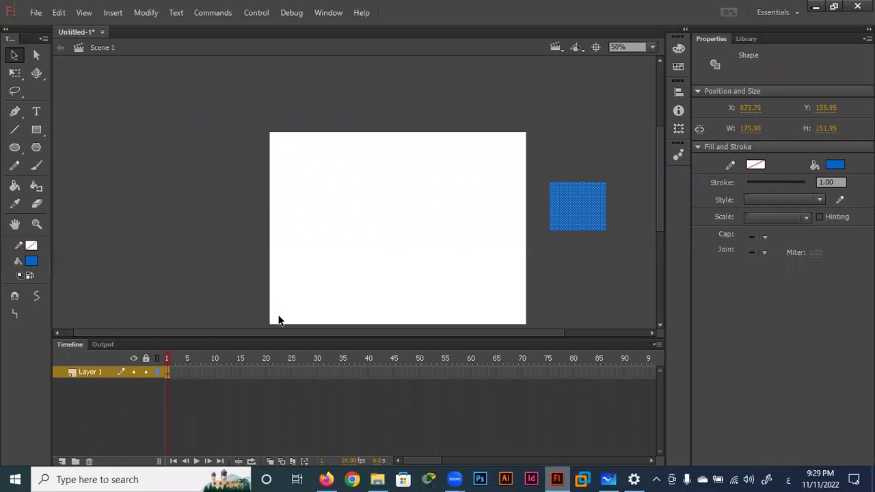
left_click_drag(564, 195, 550, 163)
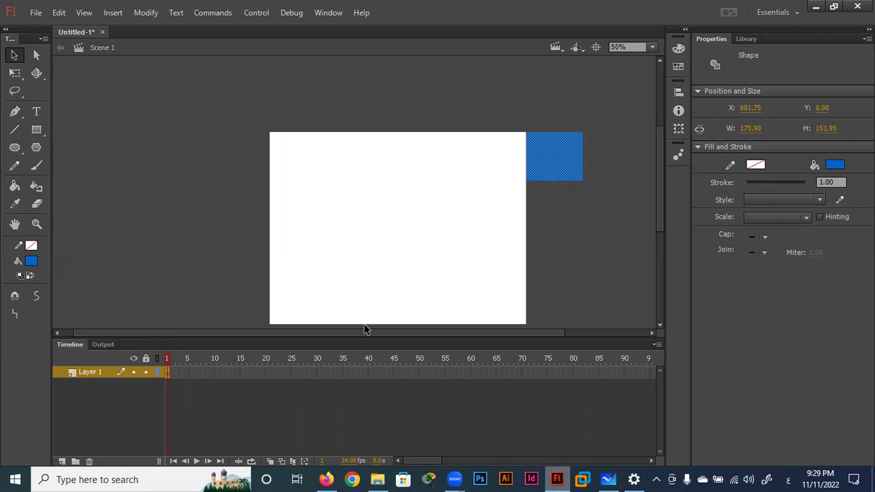
left_click_drag(544, 164, 553, 184)
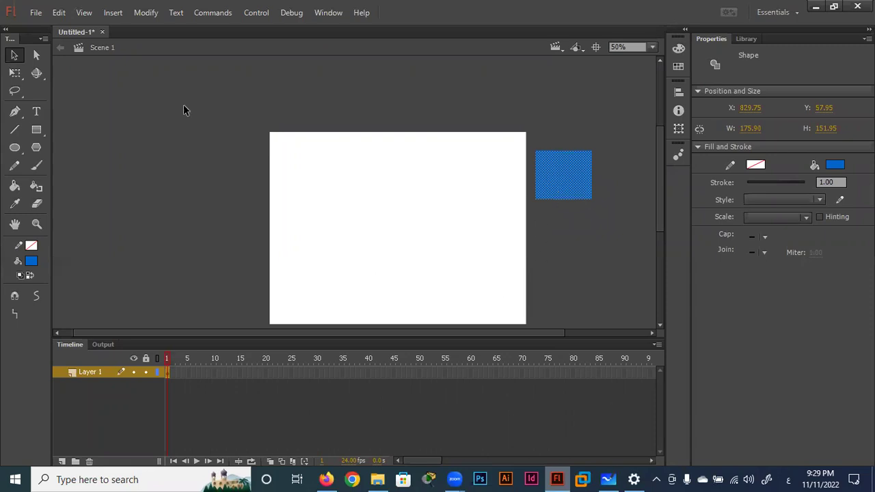
left_click(360, 227)
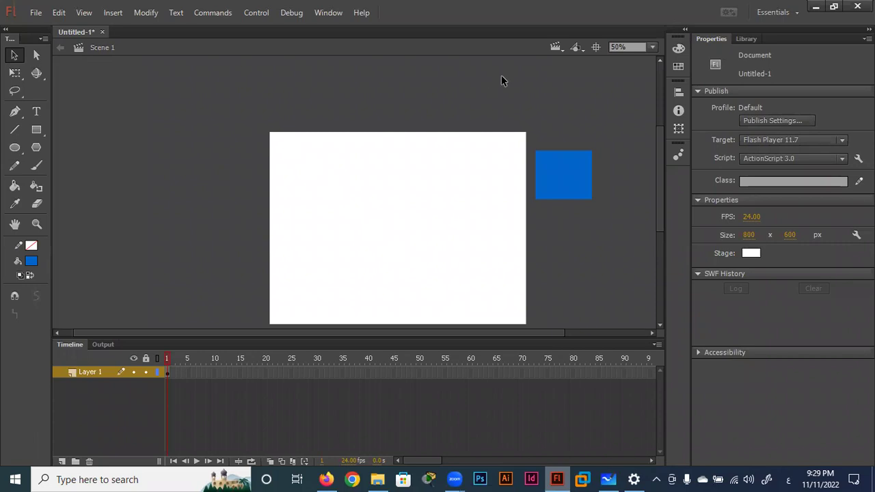
left_click(563, 46)
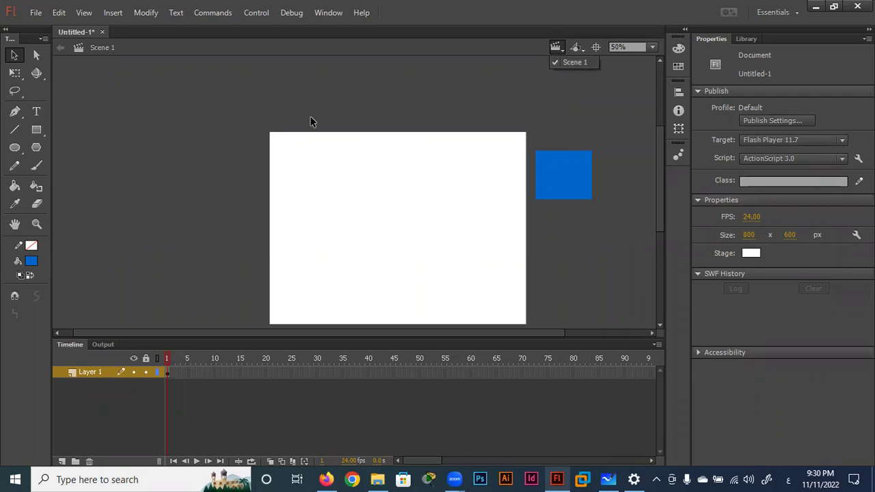
Insert three new scenes so the document has Scenes 1 to 4.
left_click(92, 46)
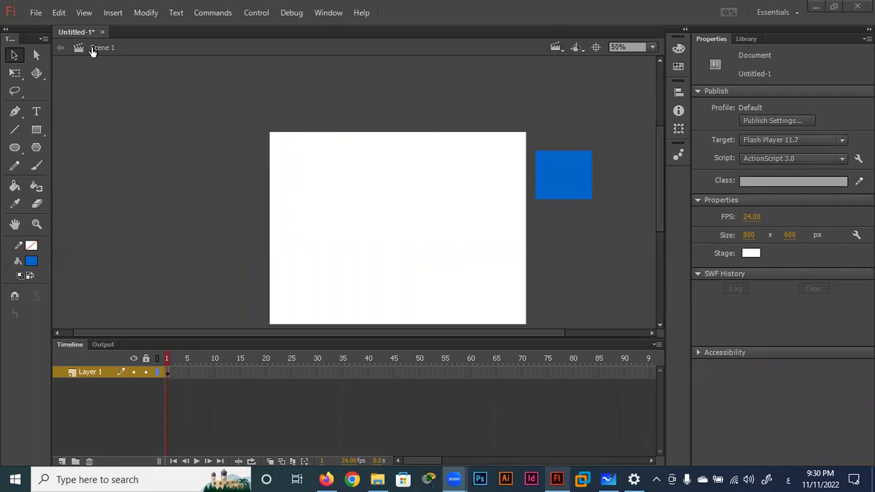
left_click(112, 13)
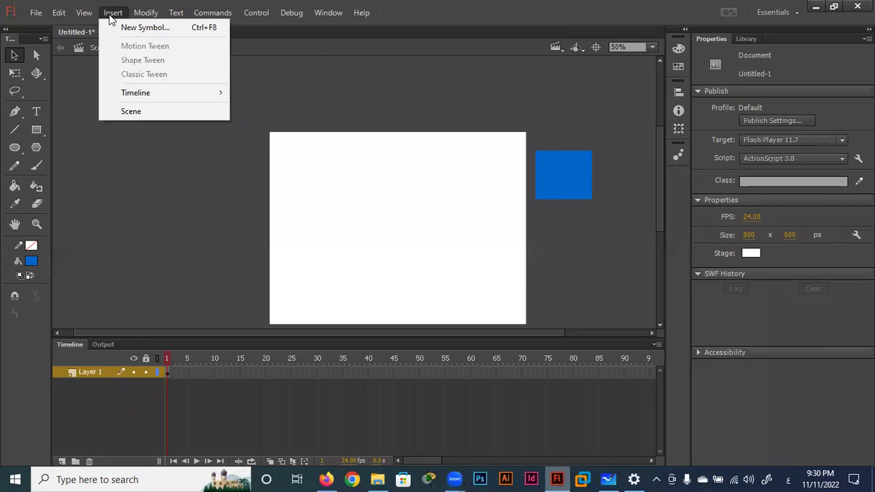
left_click(153, 113)
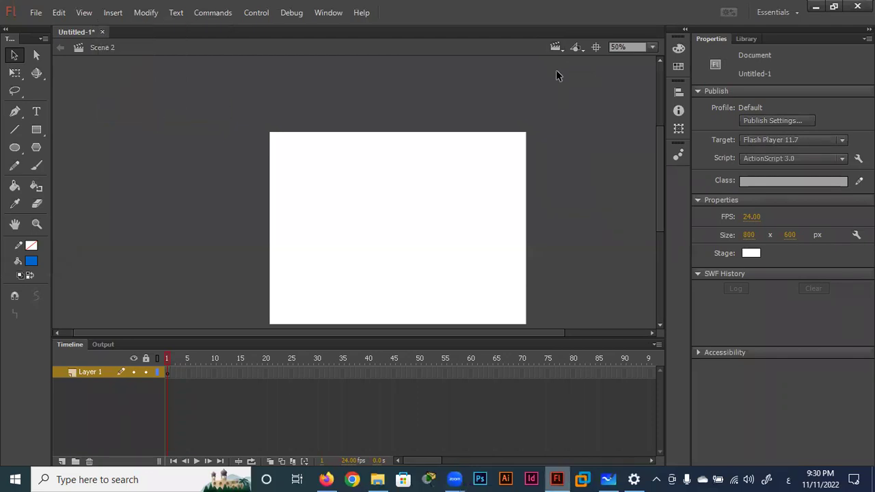
left_click(556, 47)
left_click(118, 14)
left_click(114, 15)
left_click(152, 109)
left_click(111, 13)
left_click(129, 112)
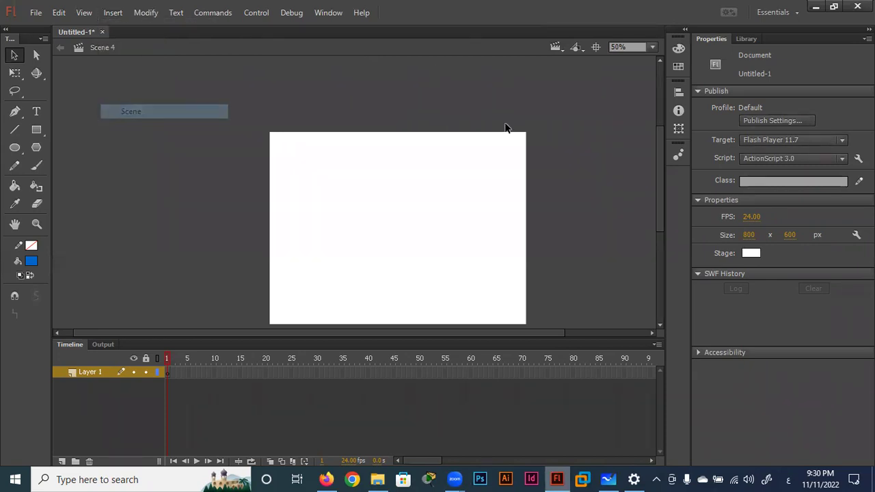
Browse Scenes 1 through 4 with the Edit Scene list, ending on Scene 2.
left_click(558, 48)
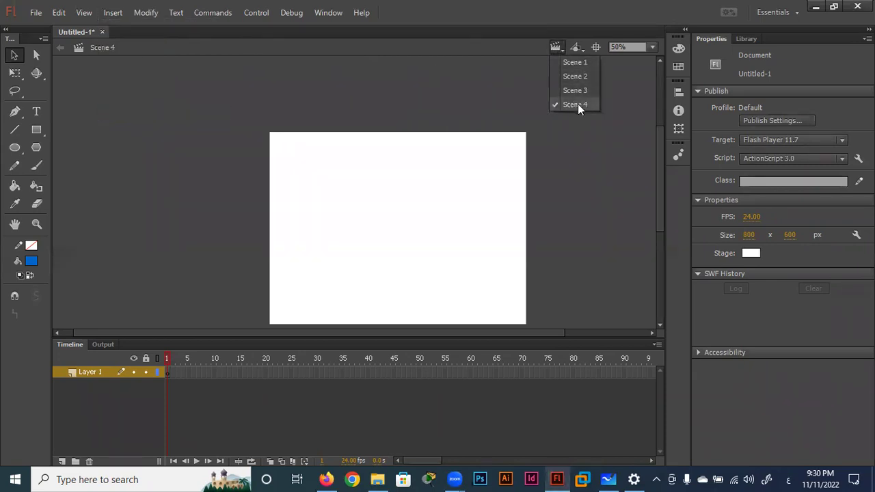
left_click(576, 63)
left_click(555, 47)
left_click(575, 76)
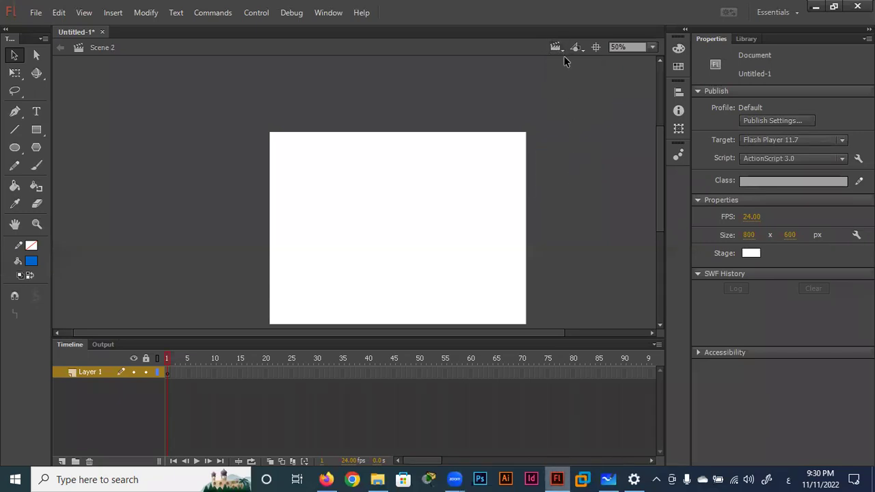
left_click(556, 47)
left_click(575, 90)
left_click(557, 47)
left_click(568, 101)
left_click(555, 47)
left_click(569, 63)
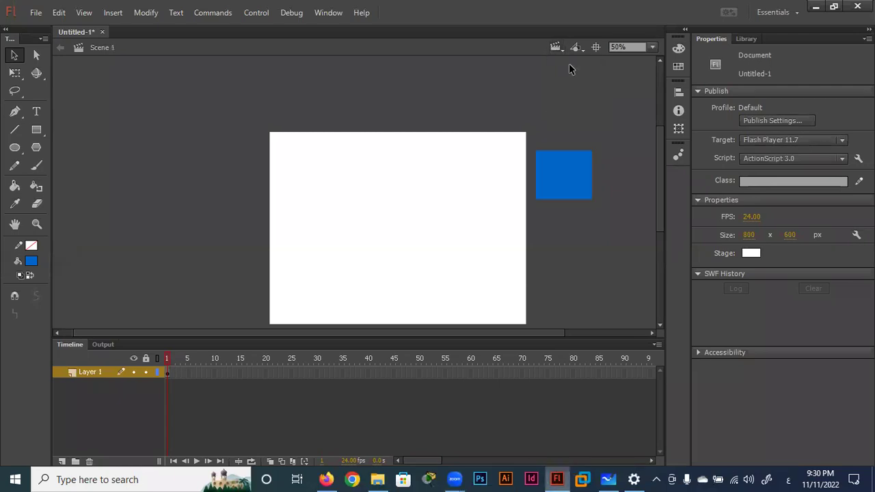
left_click(555, 48)
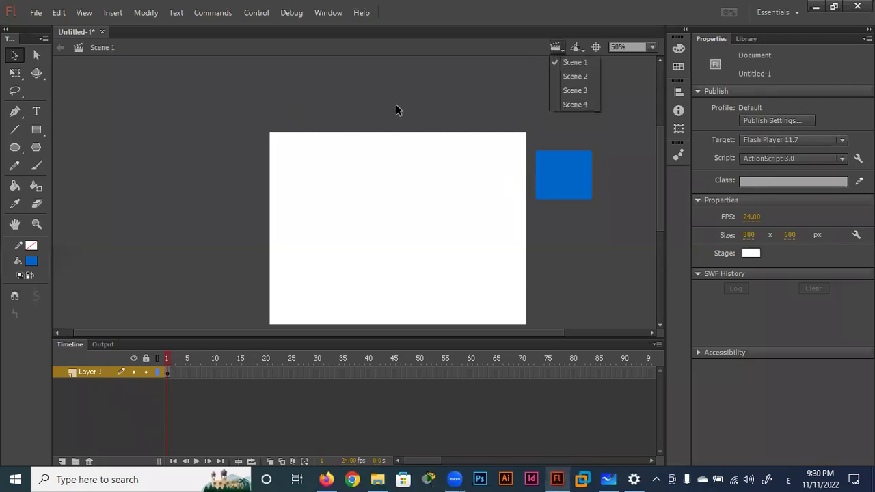
left_click(573, 77)
Draw a bright green square beside the stage in Scene 2.
left_click(37, 130)
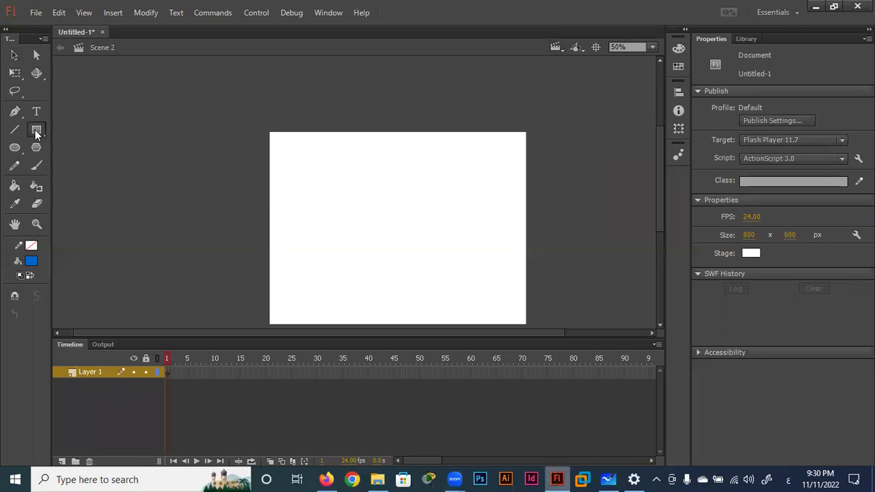
left_click(84, 129)
left_click(31, 261)
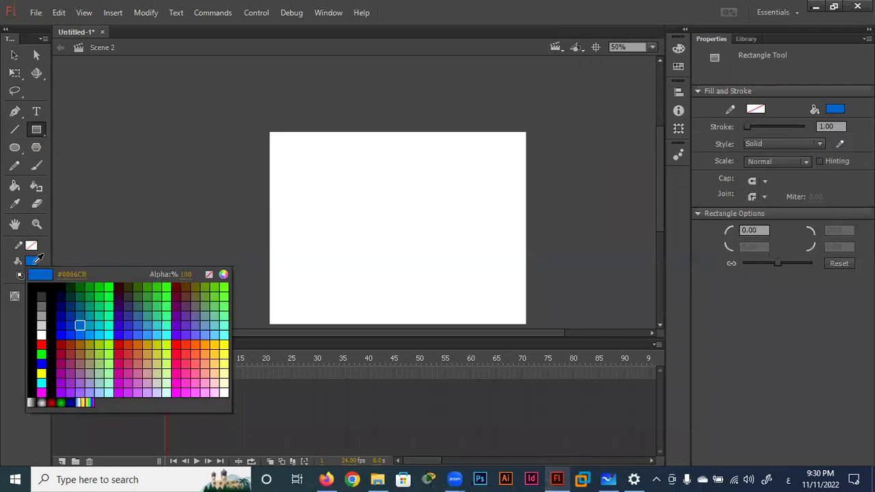
left_click(111, 317)
mouse_move(584, 148)
left_mouse_down()
mouse_move(537, 204)
mouse_move(534, 195)
mouse_move(225, 236)
left_mouse_up()
left_click(15, 54)
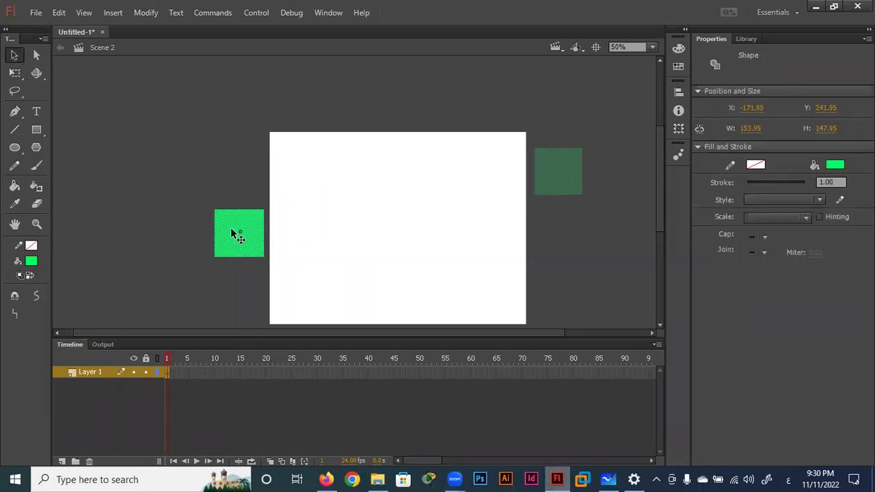
In Scene 3, draw a green circle right of the stage with the Oval tool.
left_click(555, 47)
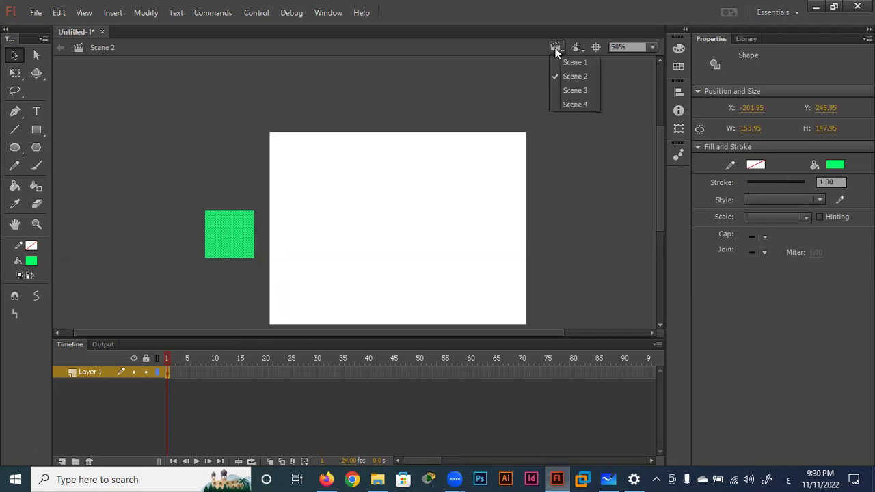
left_click(578, 91)
left_click(15, 150)
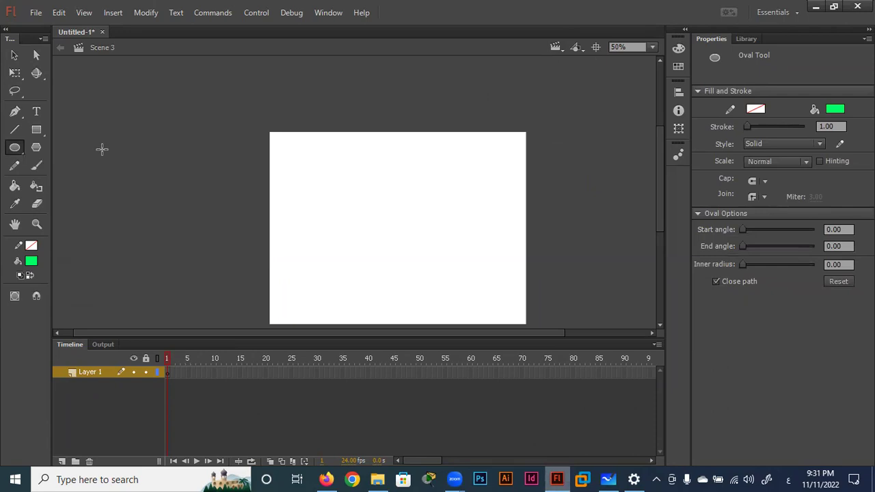
left_click_drag(572, 162, 510, 223)
Change the Scene 3 circle's fill to red.
left_click(835, 109)
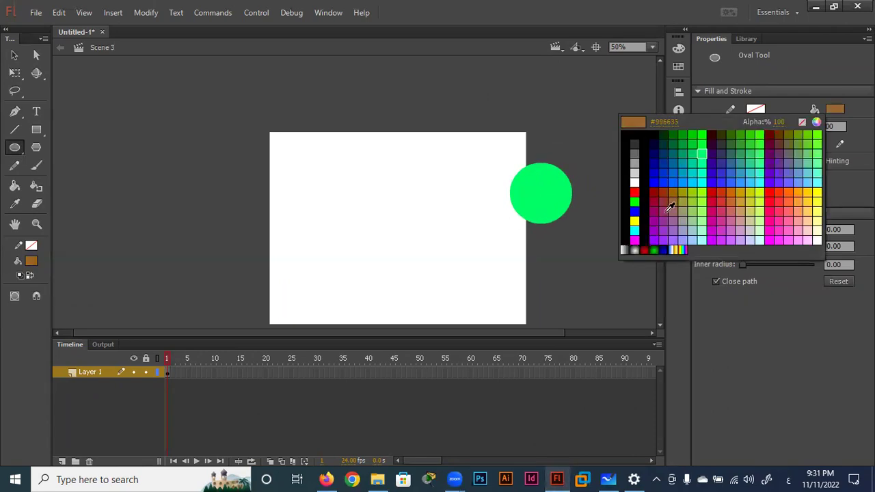
left_click(635, 192)
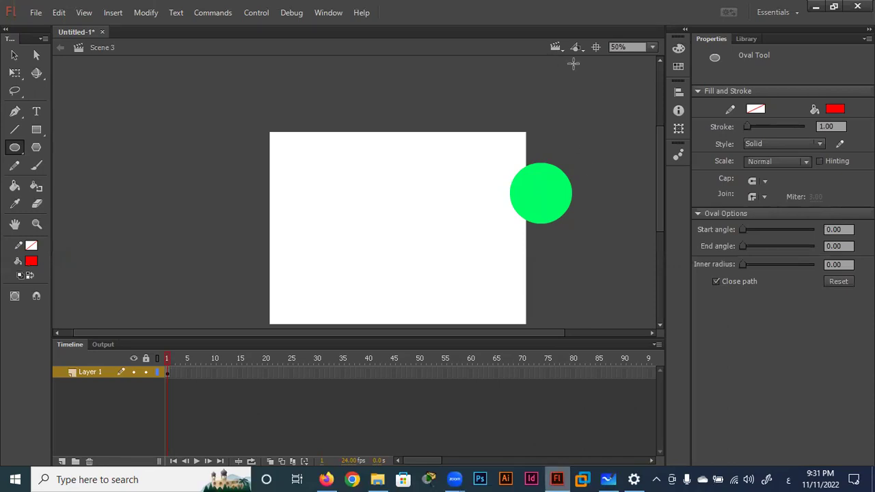
left_click(14, 55)
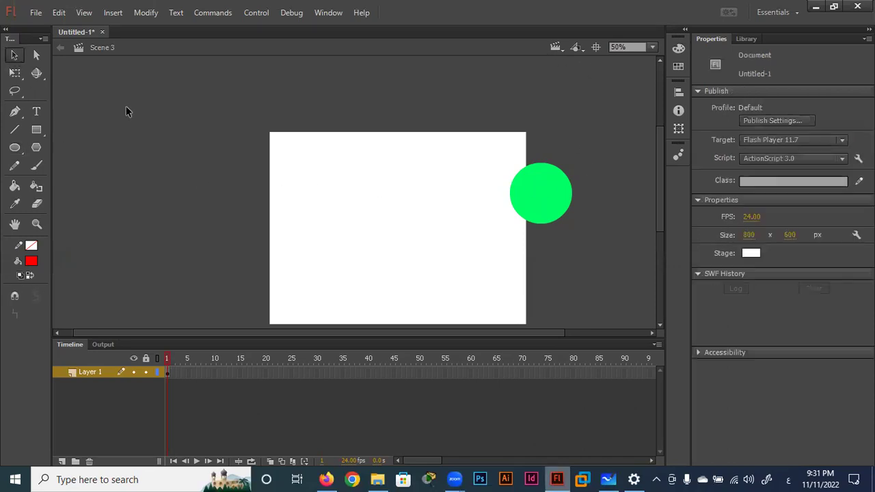
left_click(548, 203)
left_click(835, 165)
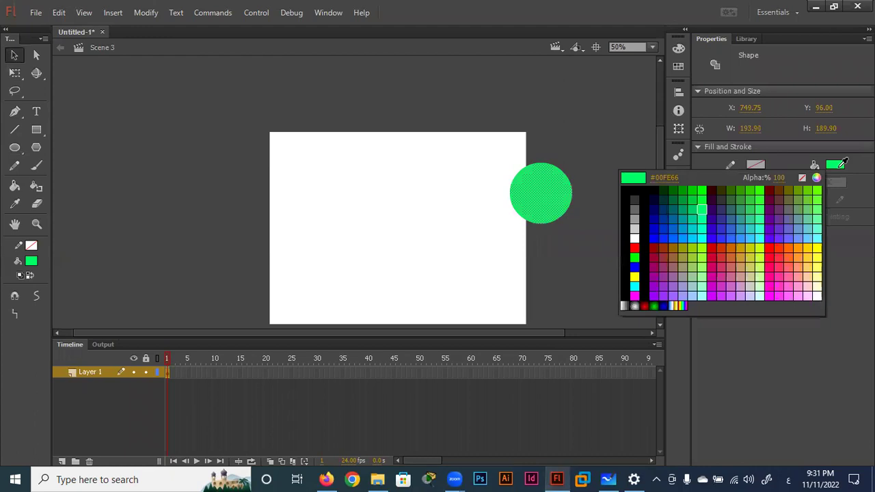
left_click(635, 246)
Move the red circle down beside the stage's lower-right edge, then go to Scene 4.
left_click(584, 180)
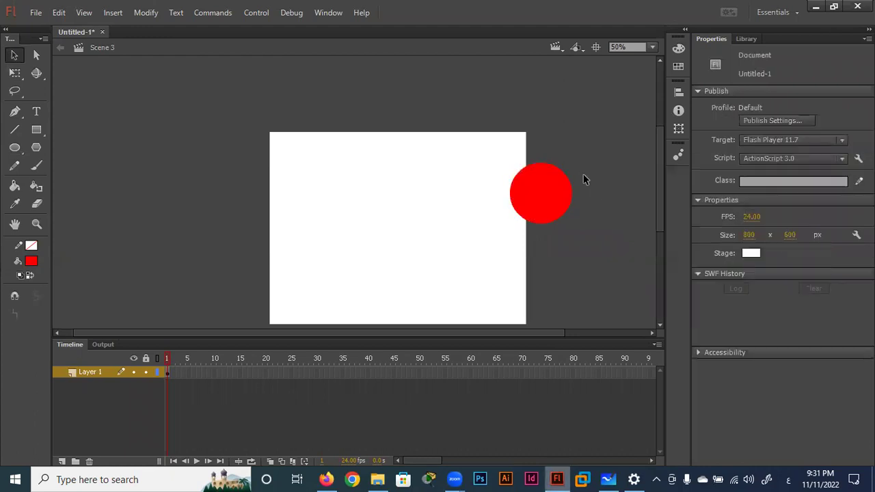
left_click_drag(543, 199, 558, 274)
left_click(556, 48)
left_click(564, 105)
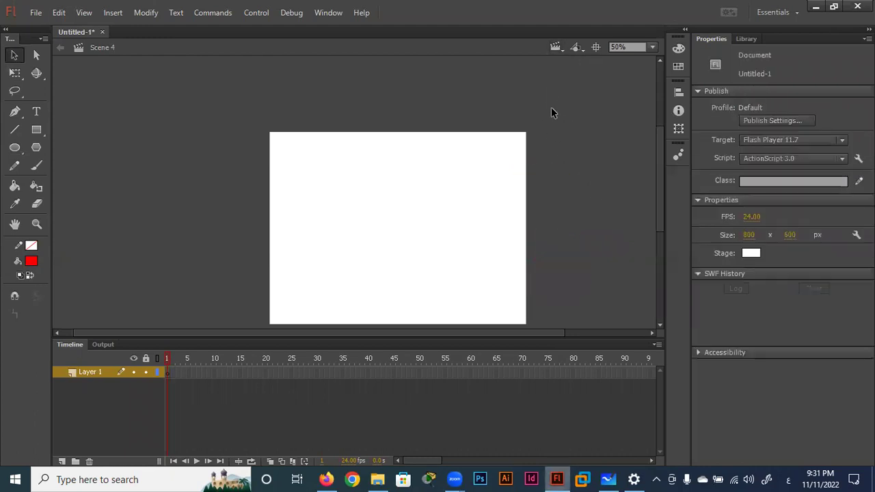
Draw an oval primitive left of the stage in Scene 4 with a 61.07 start angle.
left_click(15, 149)
left_click(54, 160)
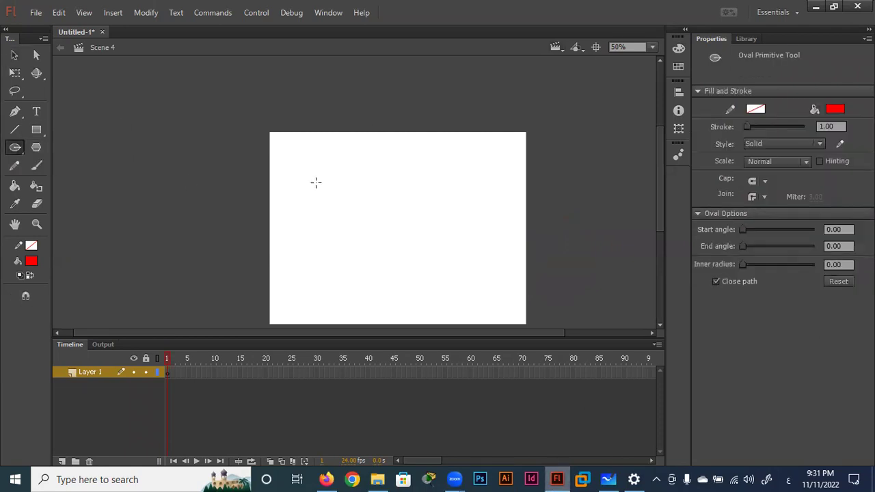
left_click_drag(285, 147, 214, 216)
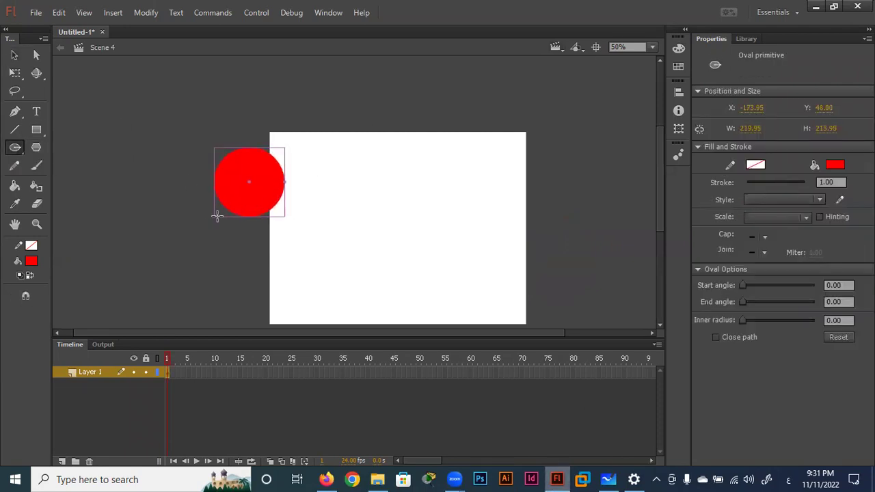
left_click_drag(743, 285, 755, 285)
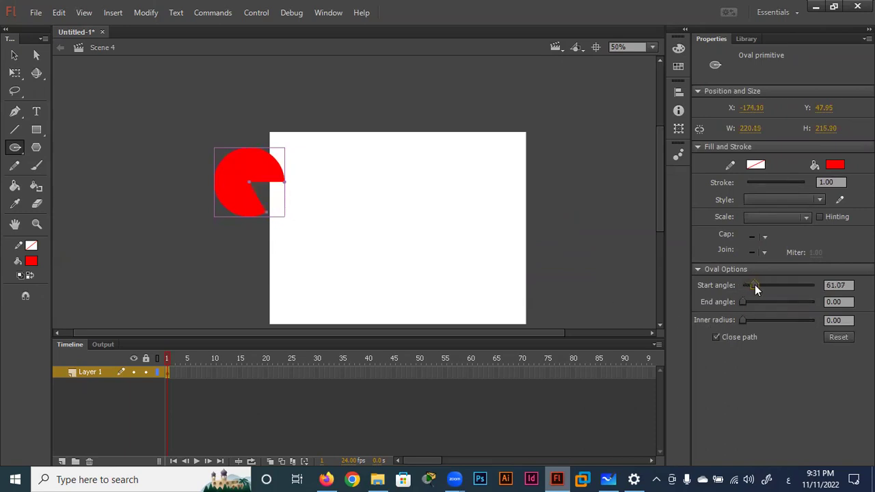
Move the pie shape left and up, fill it green, then return to Scene 1.
left_click(14, 54)
left_click_drag(272, 171, 243, 160)
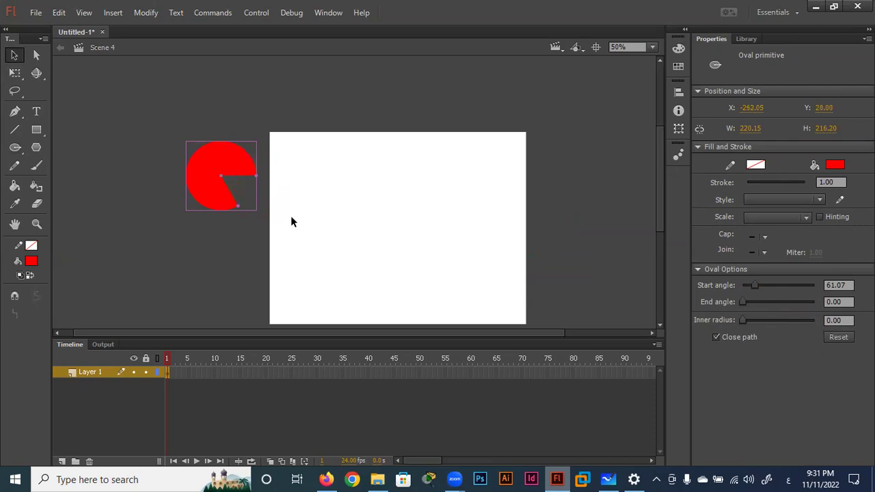
left_click(835, 165)
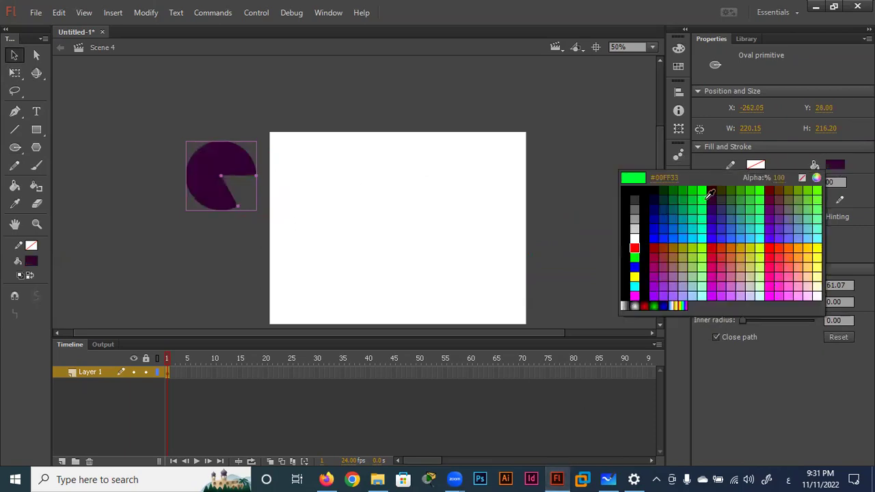
left_click(701, 198)
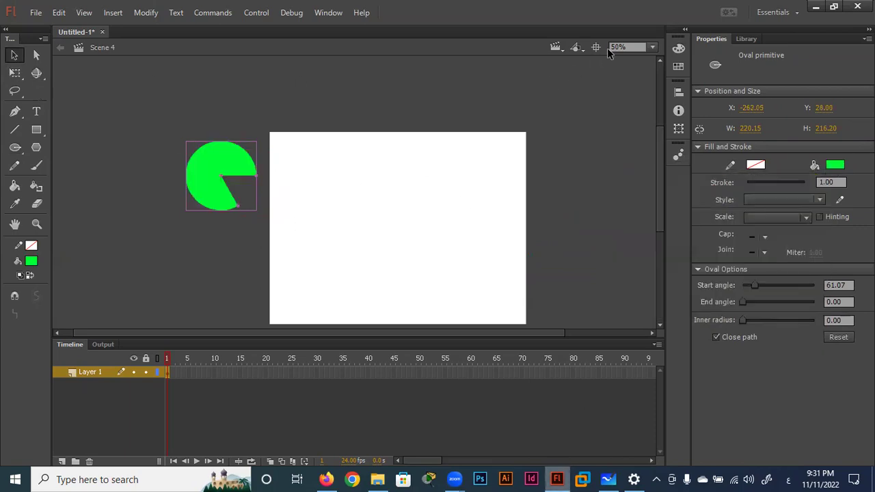
left_click(557, 46)
left_click(565, 64)
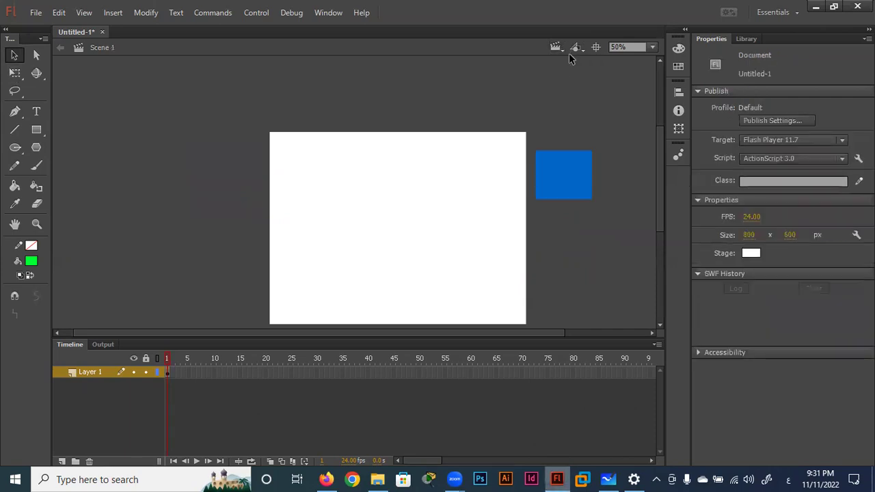
Step through Scene 2, Scene 3 and Scene 4 to check each scene's shape.
left_click(557, 48)
left_click(568, 73)
left_click(561, 50)
left_click(571, 88)
left_click(555, 49)
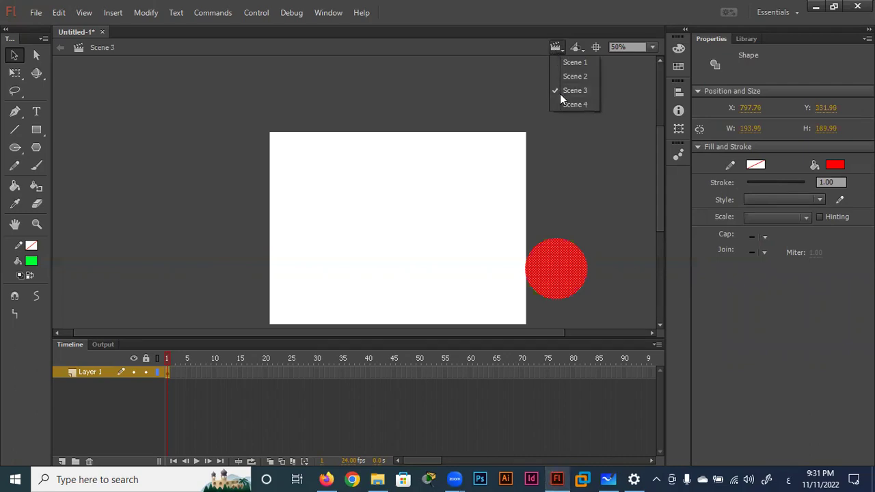
left_click(566, 103)
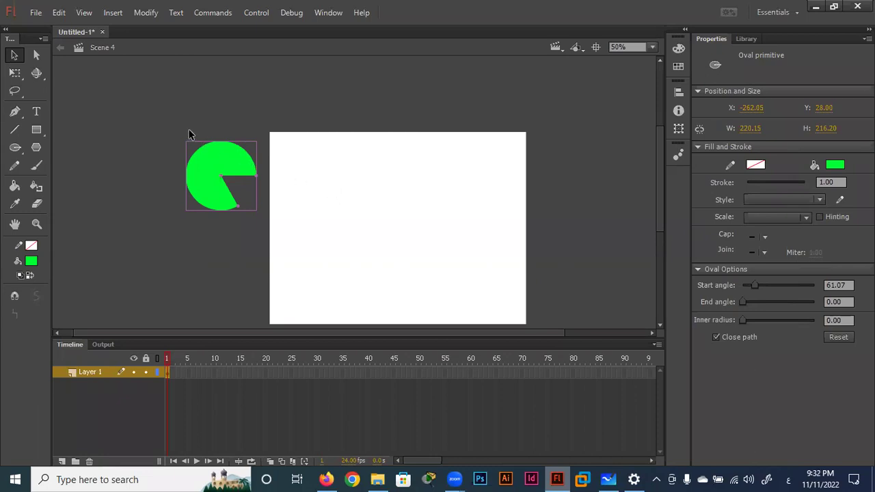
Drag the green pie shape up beside the stage's top-left corner.
mouse_move(221, 164)
left_mouse_down()
mouse_move(215, 127)
mouse_move(228, 118)
left_mouse_up()
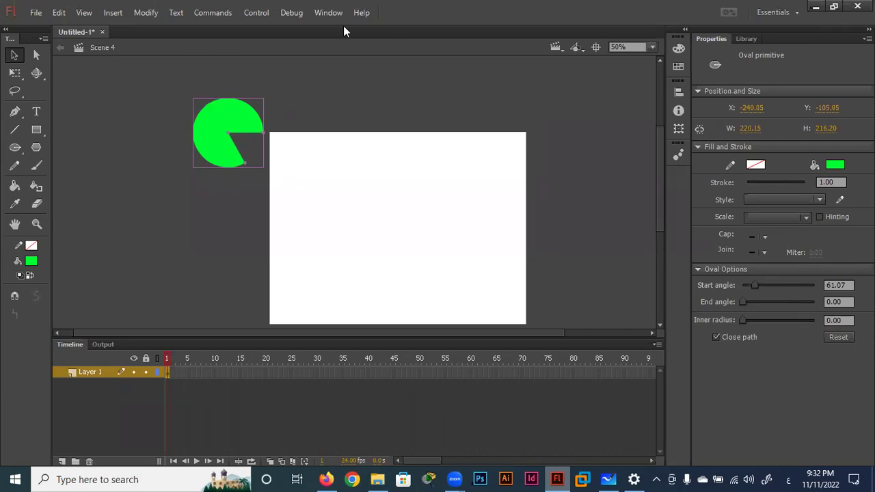
left_click(360, 12)
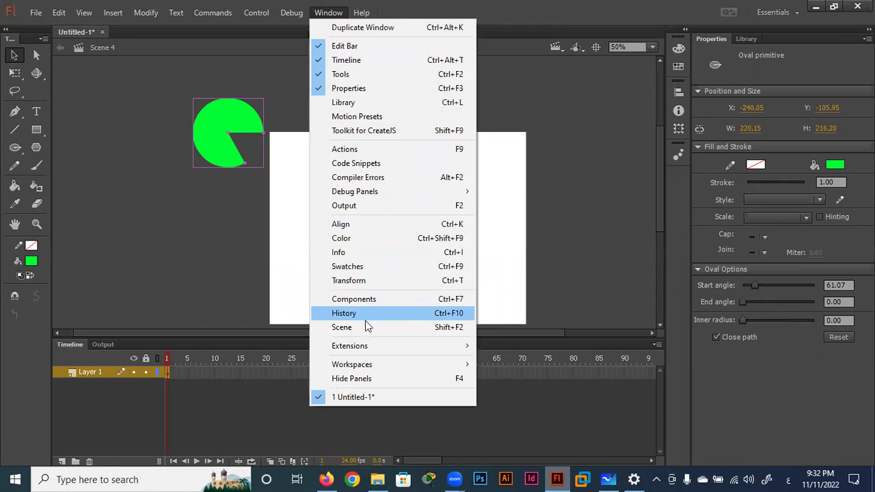
Open the Scene panel, move it aside, make it taller, and select Scene 3.
left_click(363, 327)
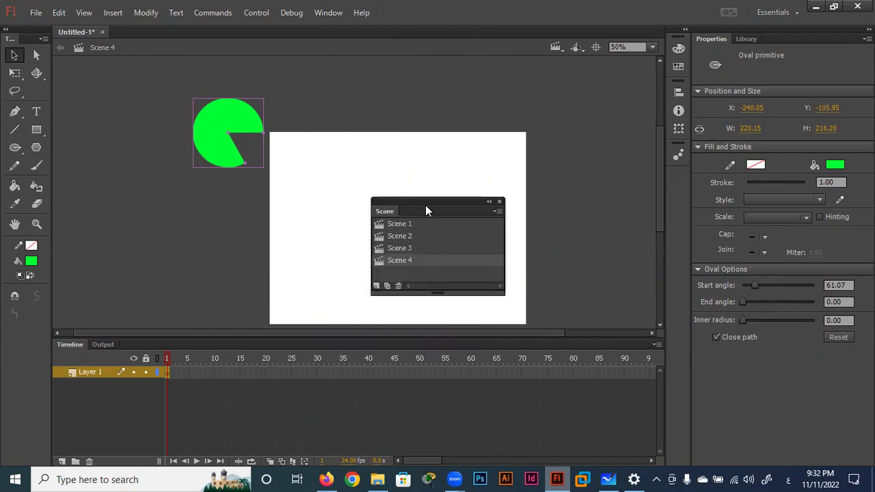
left_click_drag(425, 207, 519, 100)
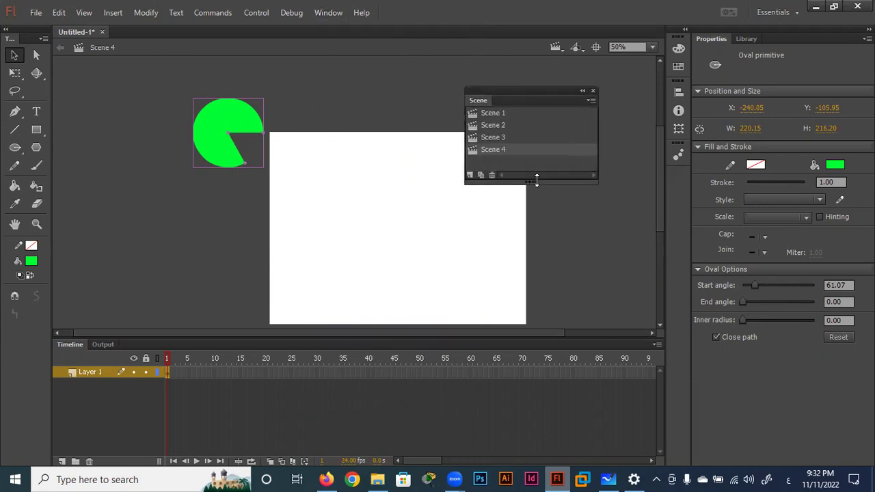
left_click_drag(535, 181, 537, 281)
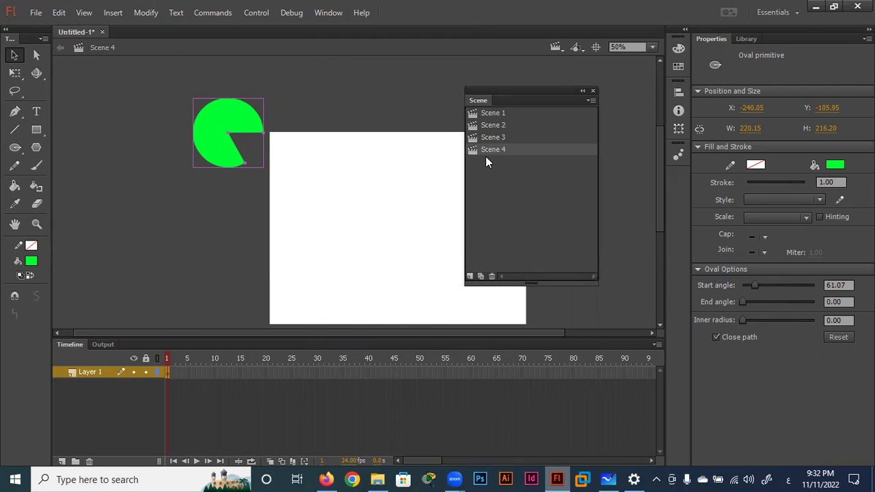
left_click(557, 47)
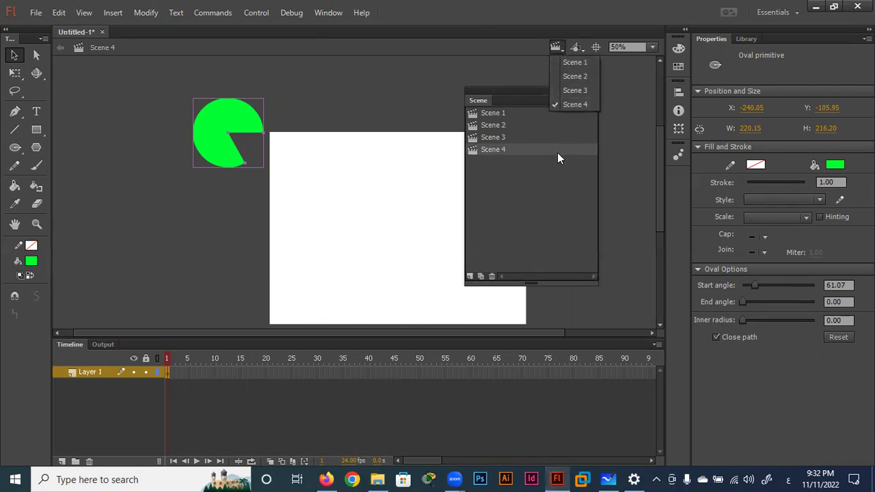
left_click(494, 148)
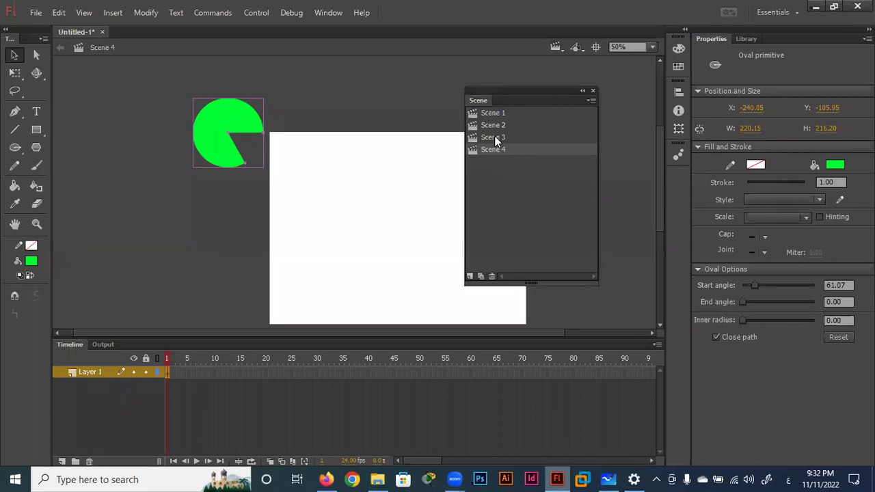
left_click(495, 137)
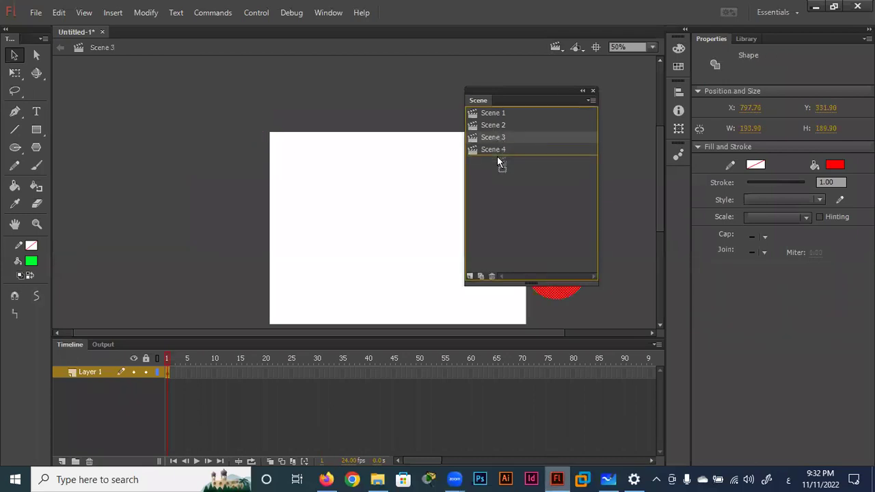
Drag scenes to reorder them, restore the Scene 1 to Scene 4 order, and close the panel.
left_click_drag(497, 150, 498, 160)
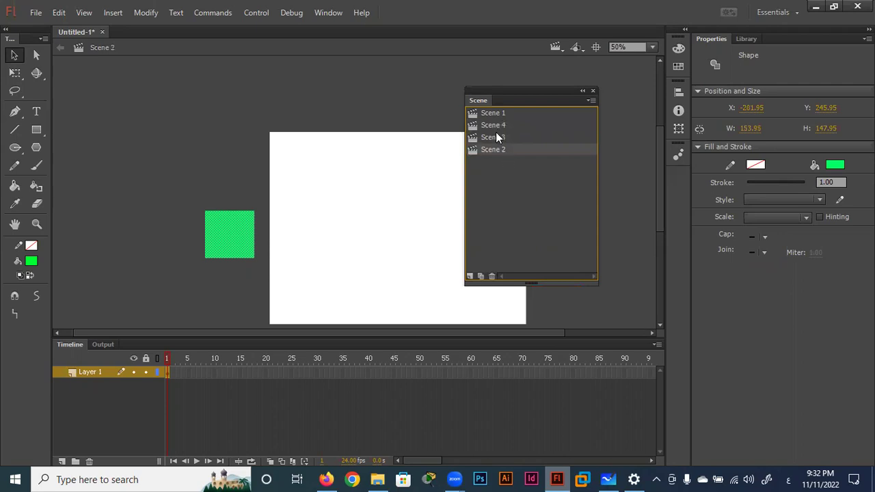
left_click_drag(494, 126, 493, 160)
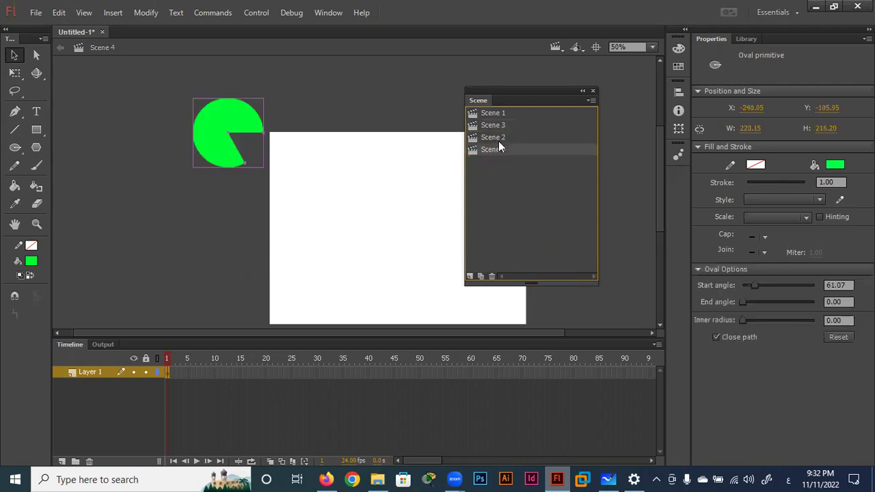
left_click_drag(499, 129, 498, 147)
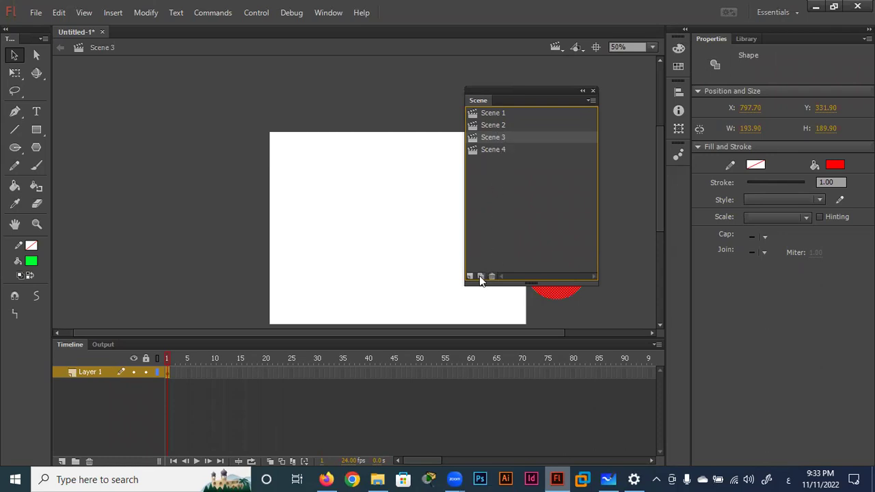
left_click(593, 91)
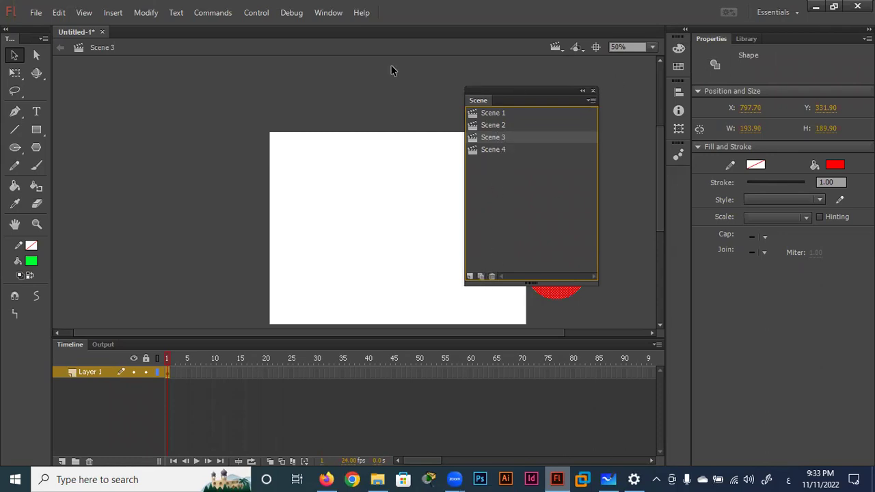
left_click(327, 12)
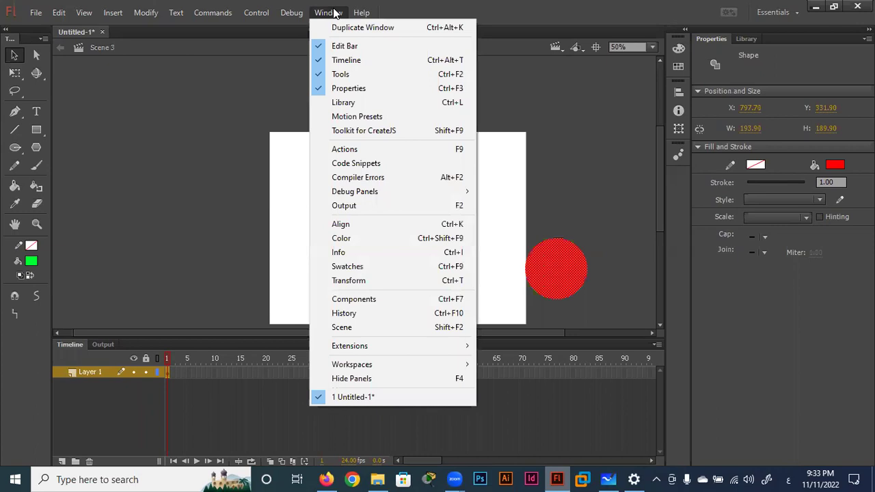
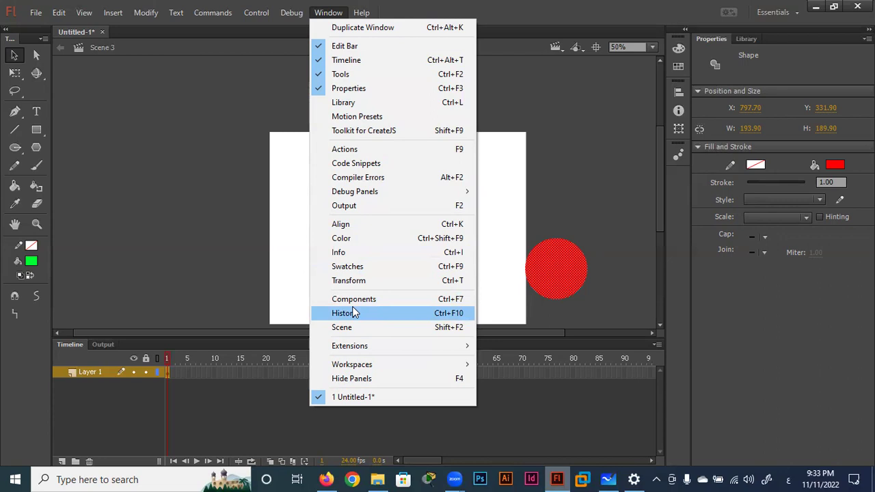
Open the Scene panel and dock it as a tab in the Properties/Library group.
left_click(350, 328)
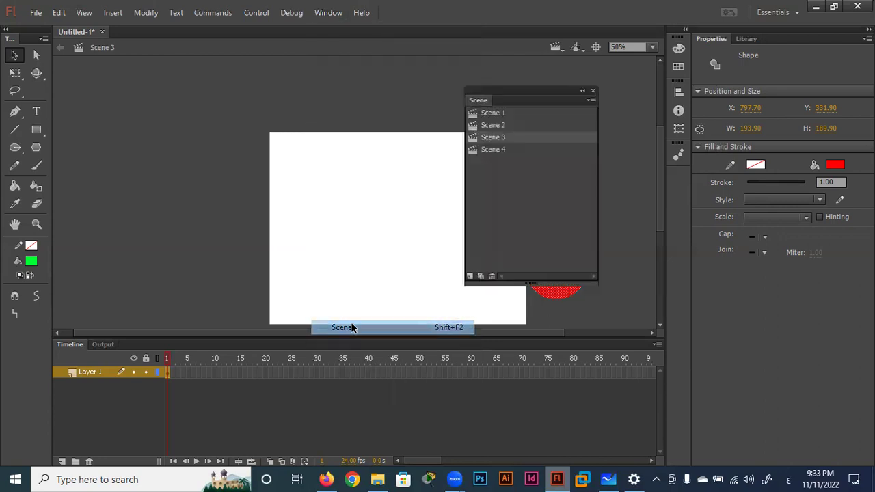
left_click_drag(511, 91, 789, 41)
left_click(750, 39)
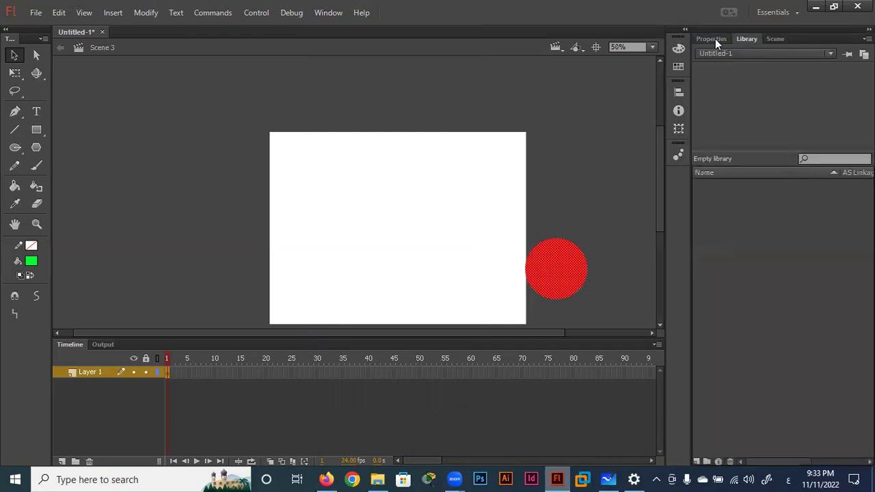
Flip between the Properties, Library and Scene tabs to check the docked panel group.
left_click(712, 38)
left_click(745, 39)
left_click(715, 39)
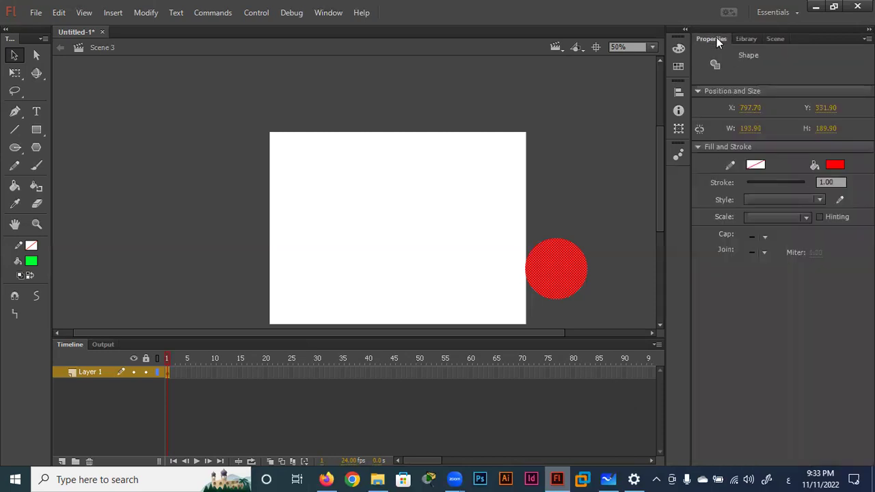
left_click(772, 39)
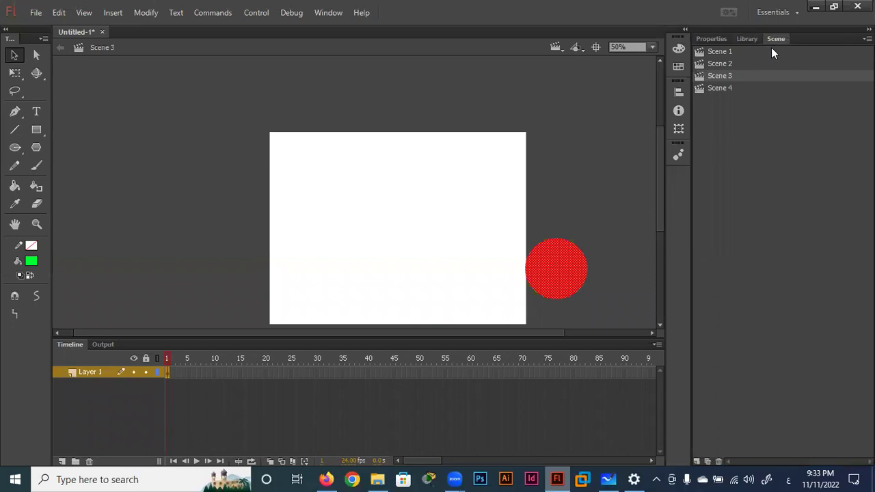
left_click(786, 11)
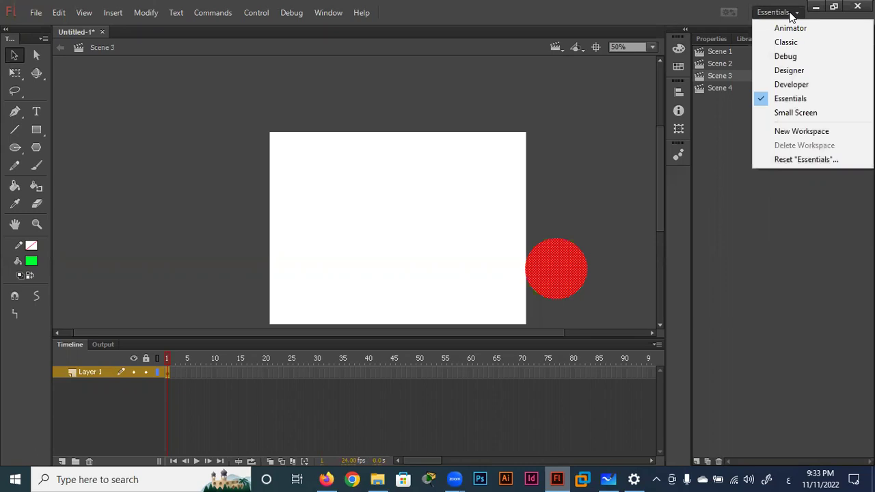
Save the current layout as a new workspace named with the user's name, then switch back to Essentials.
left_click(803, 133)
key("BackSpace")
type("شاهنی")
key("BackSpace")
key("BackSpace")
key("BackSpace")
key("BackSpace")
key("BackSpace")
key("alt+shift")
type("ahmed")
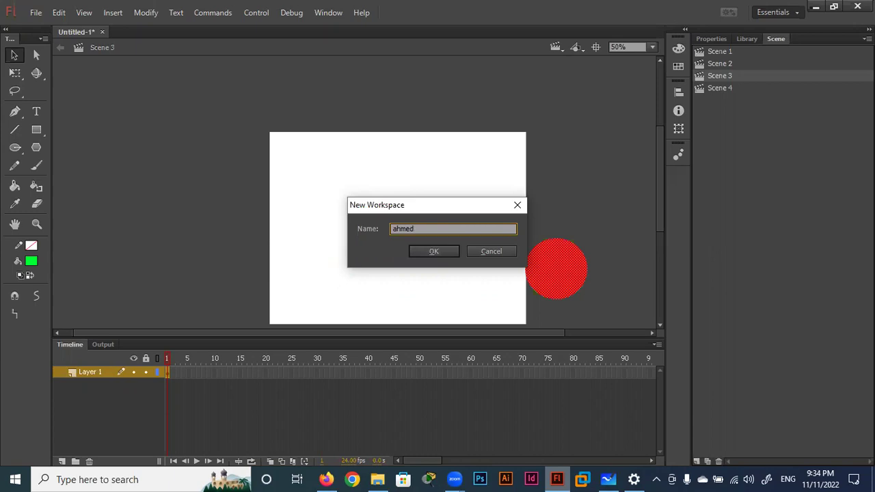
left_click(433, 251)
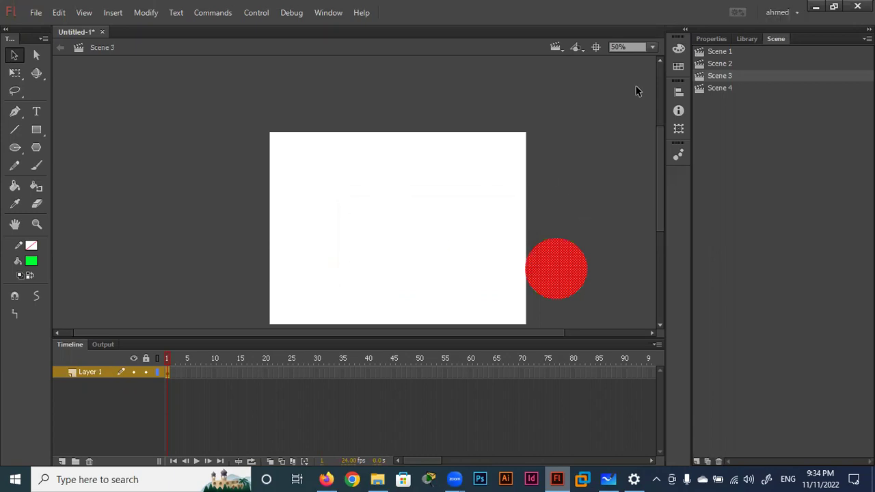
left_click(780, 12)
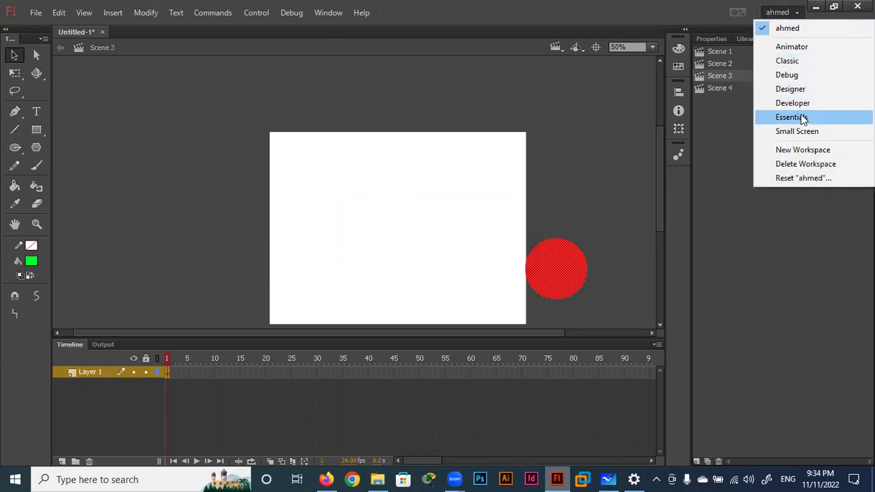
left_click(799, 117)
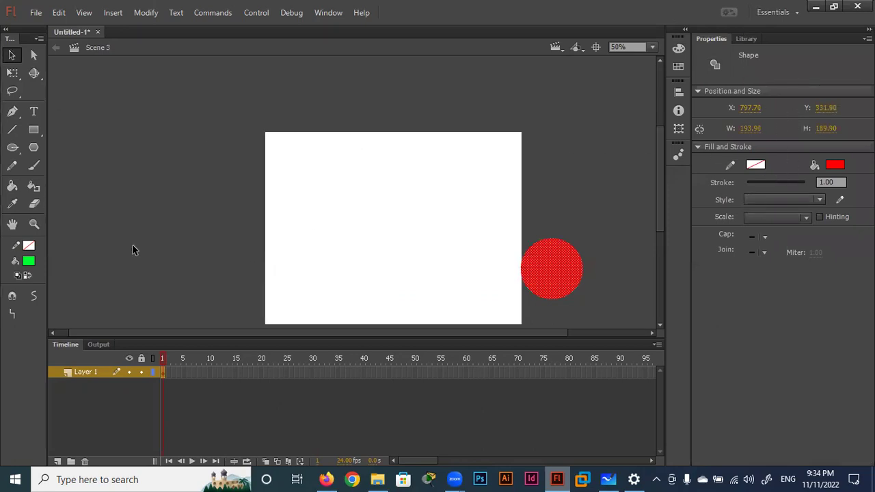
Switch to the new custom workspace and check its Library and Properties tabs.
left_click(779, 11)
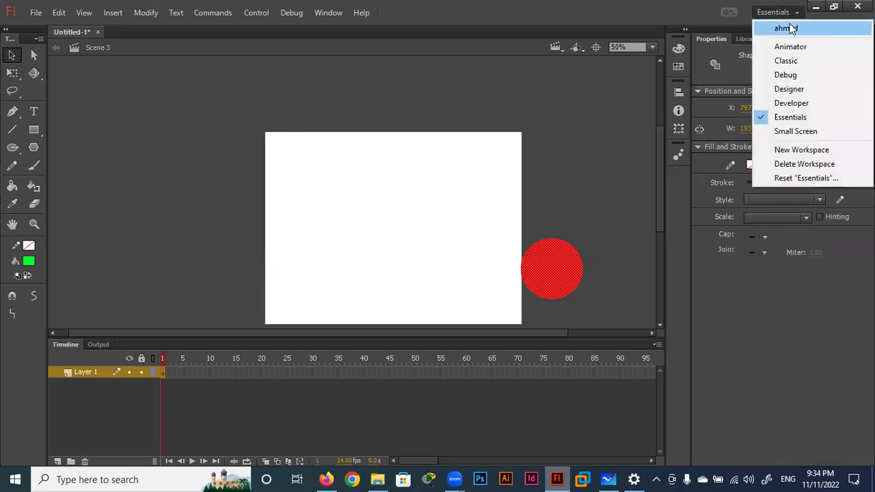
left_click(786, 28)
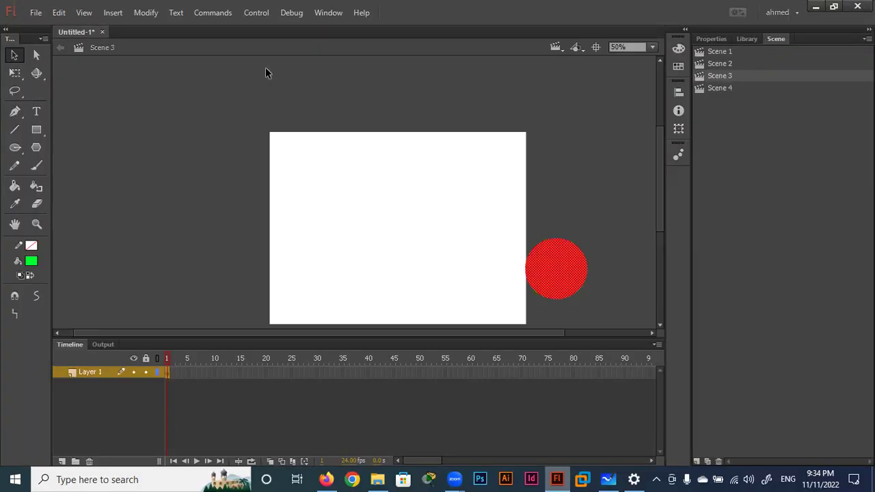
left_click(747, 38)
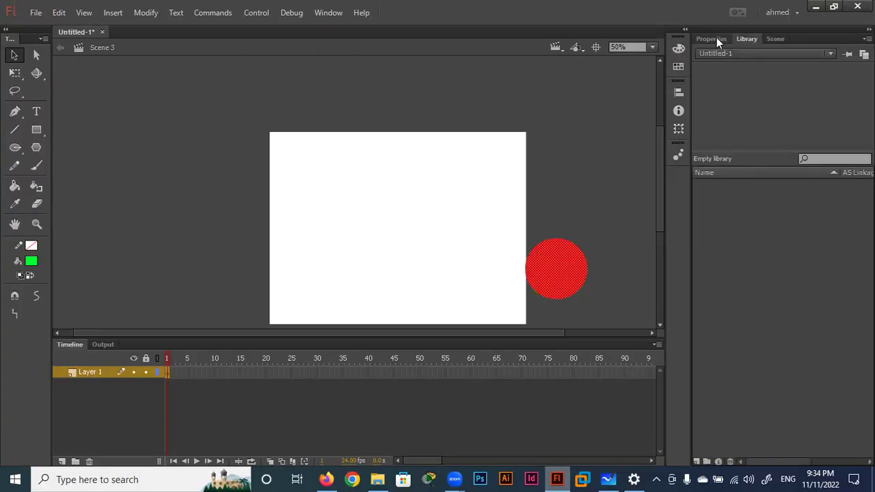
left_click(714, 39)
Delete the custom workspace, accepting the cannot-be-undone warning.
left_click(778, 12)
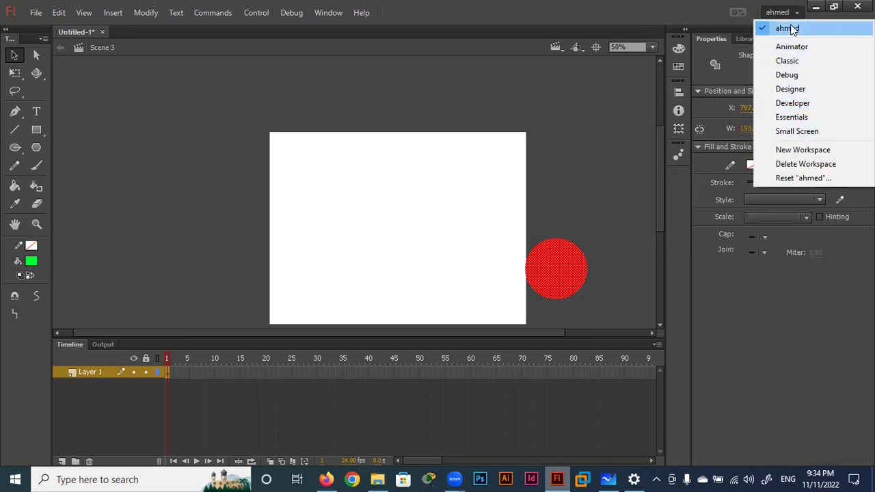
left_click(812, 164)
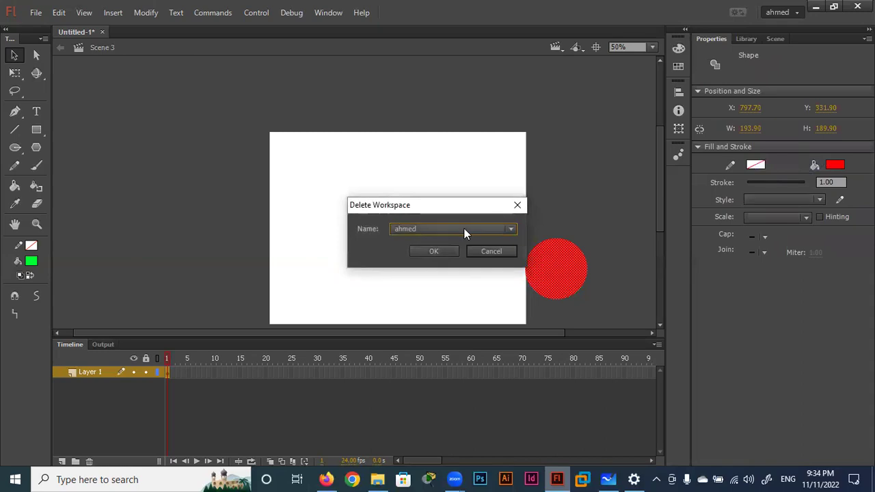
left_click(441, 251)
left_click(498, 255)
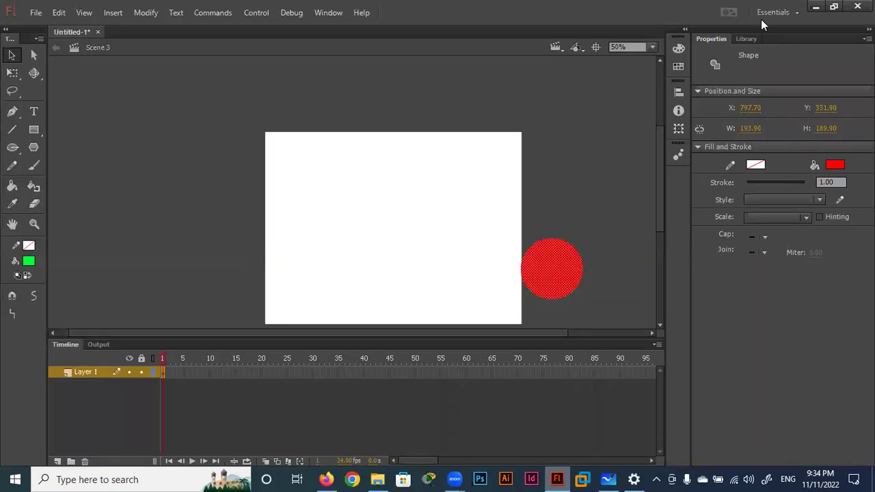
left_click(773, 13)
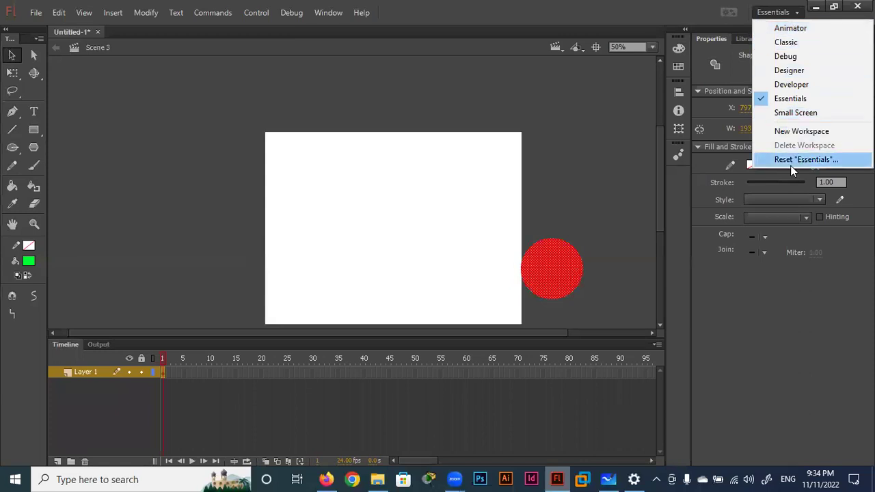
Choose Animator from the workspace switcher so the Color panel, timeline and tools rearrange.
left_click(795, 28)
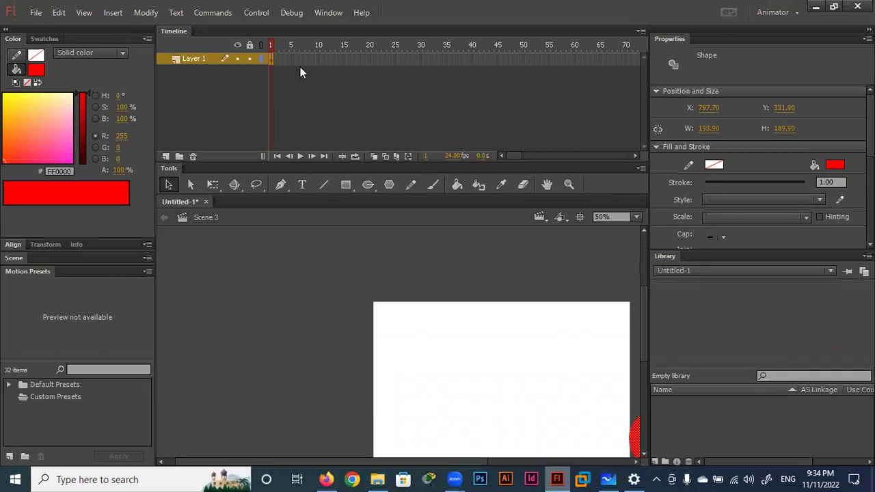
left_click(271, 49)
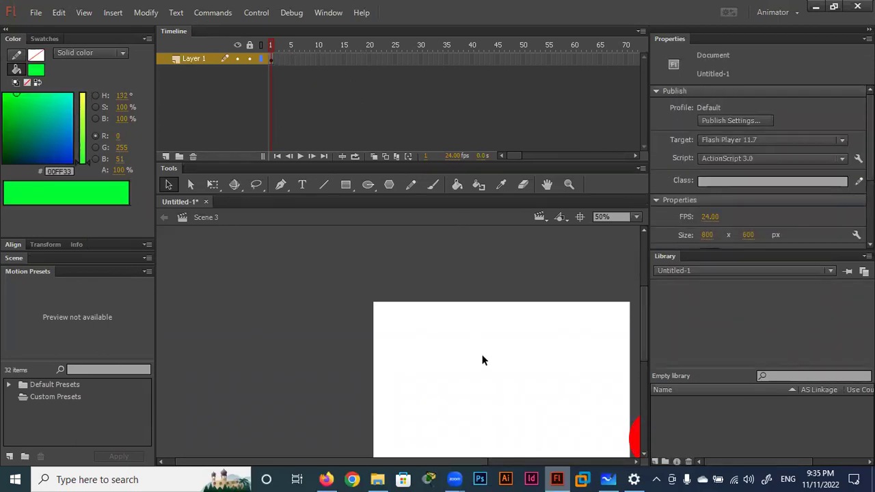
left_click_drag(644, 311, 646, 341)
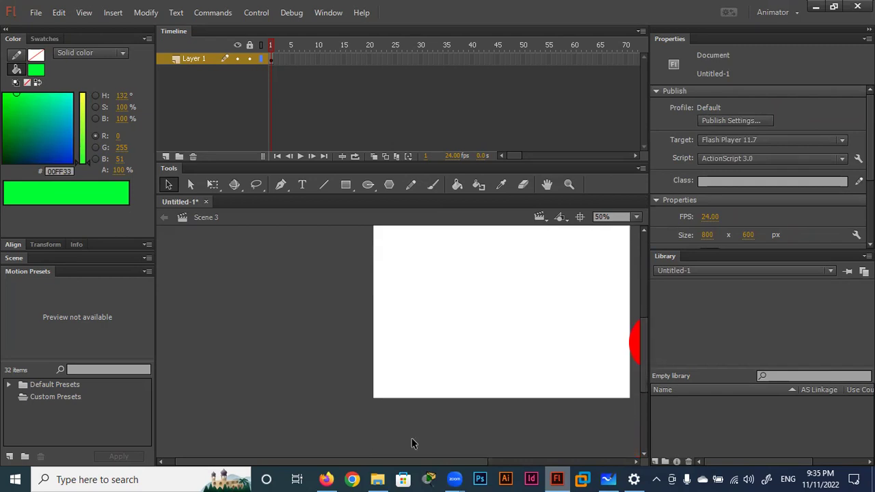
left_click_drag(319, 462, 356, 452)
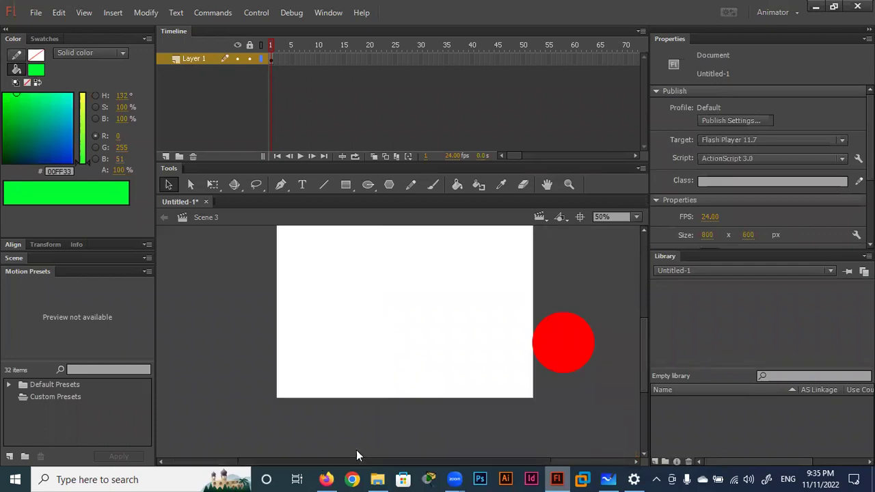
left_click_drag(644, 353, 646, 341)
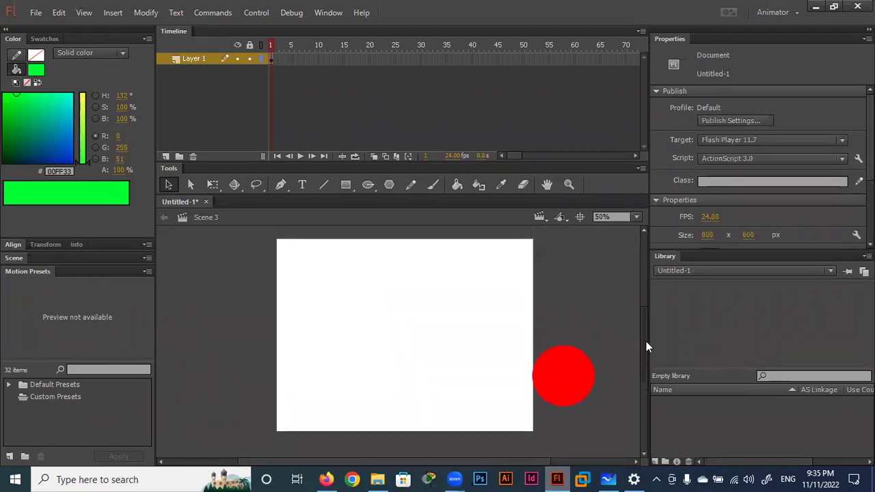
left_click(544, 219)
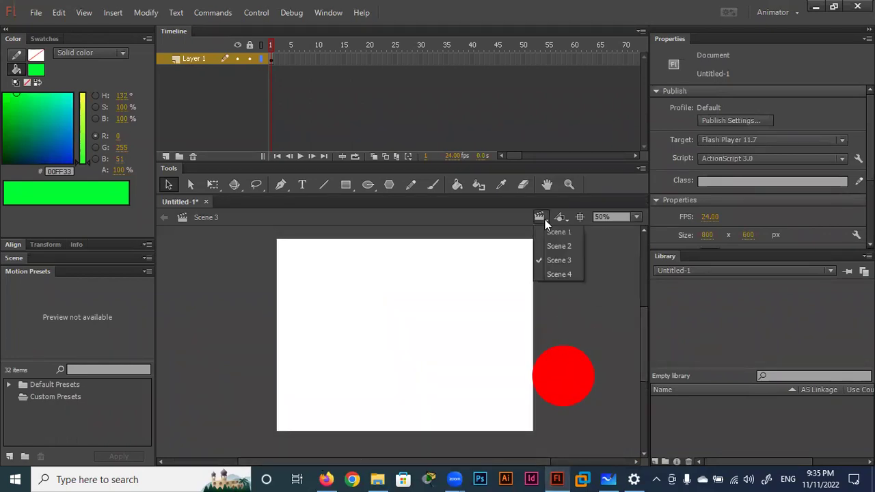
left_click(547, 233)
left_click(539, 217)
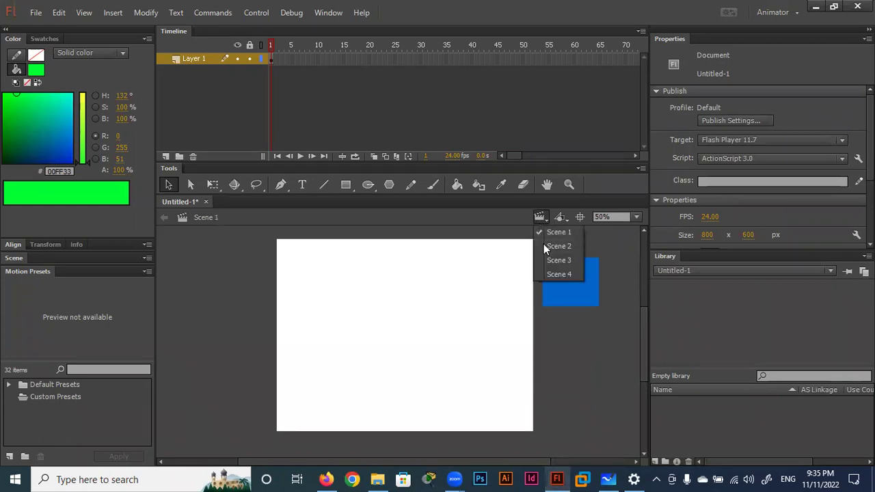
left_click(550, 259)
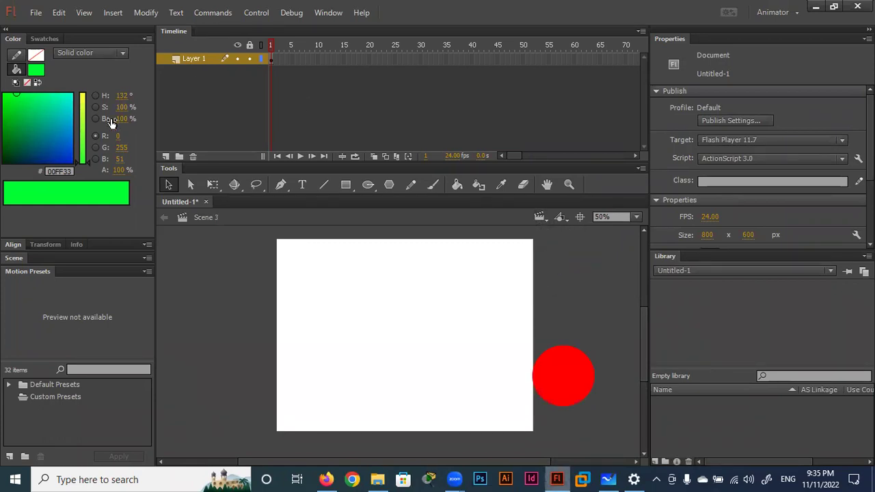
left_click(776, 13)
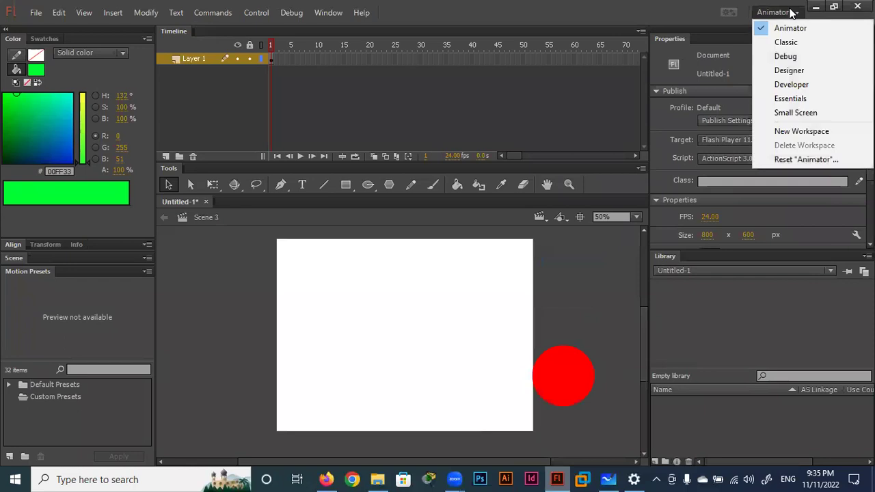
Return to Essentials, try a few selections on the stage, then clear the selection.
left_click(804, 98)
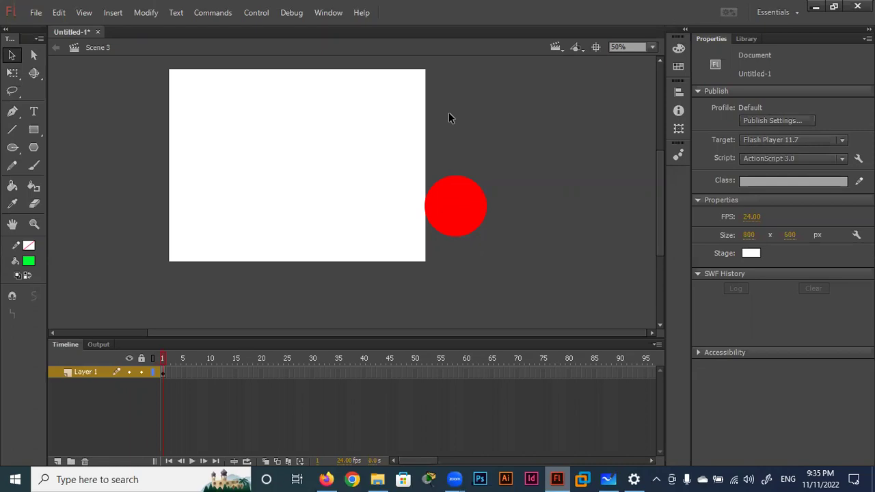
left_click_drag(487, 136, 474, 239)
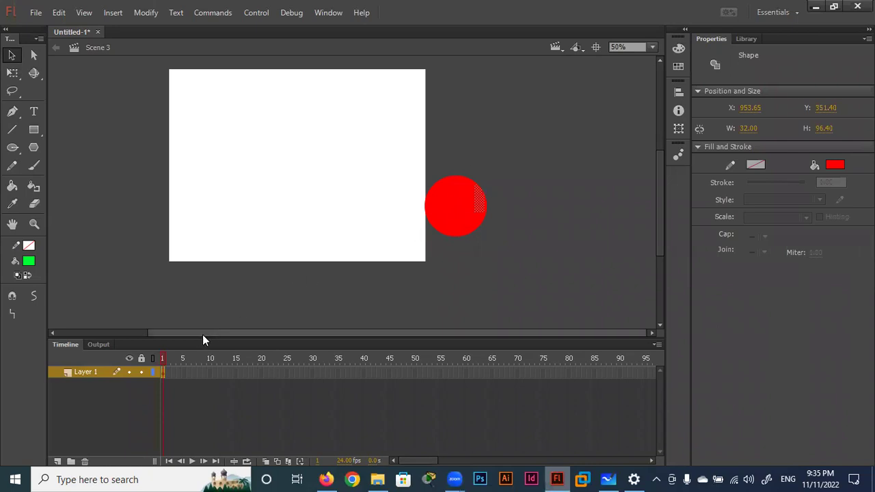
left_click_drag(204, 335, 151, 333)
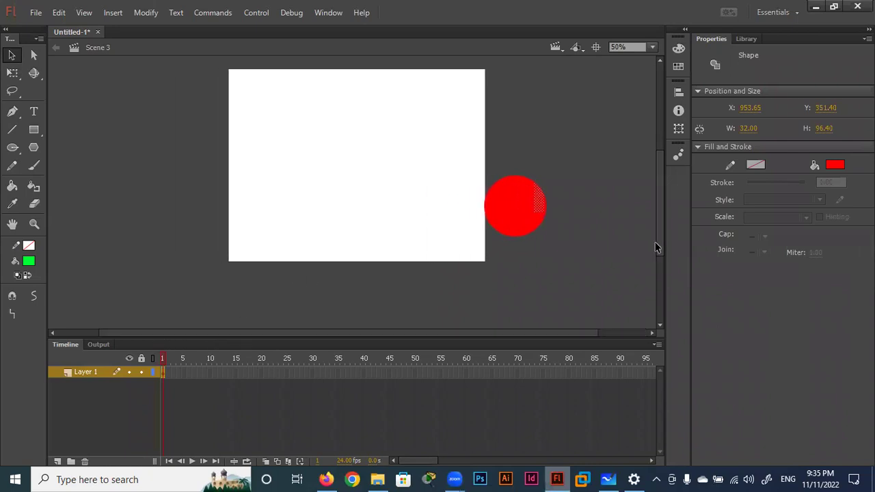
left_click_drag(660, 229, 661, 219)
left_click(581, 199)
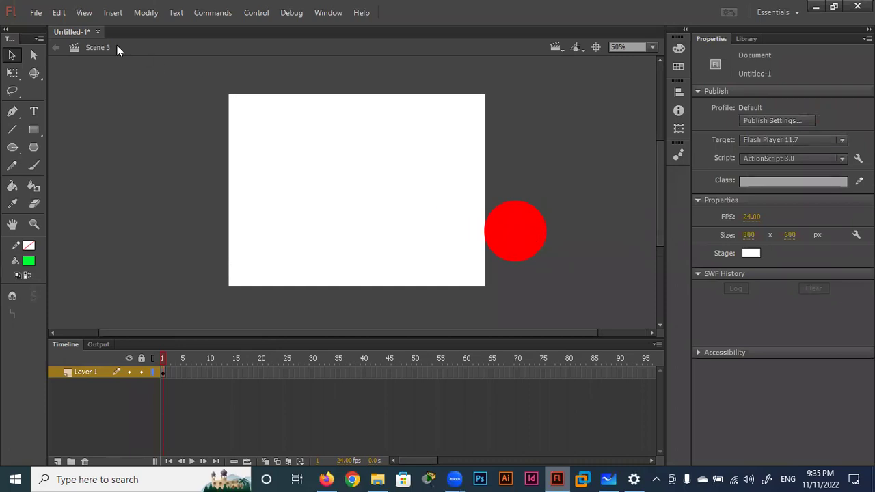
left_click(36, 13)
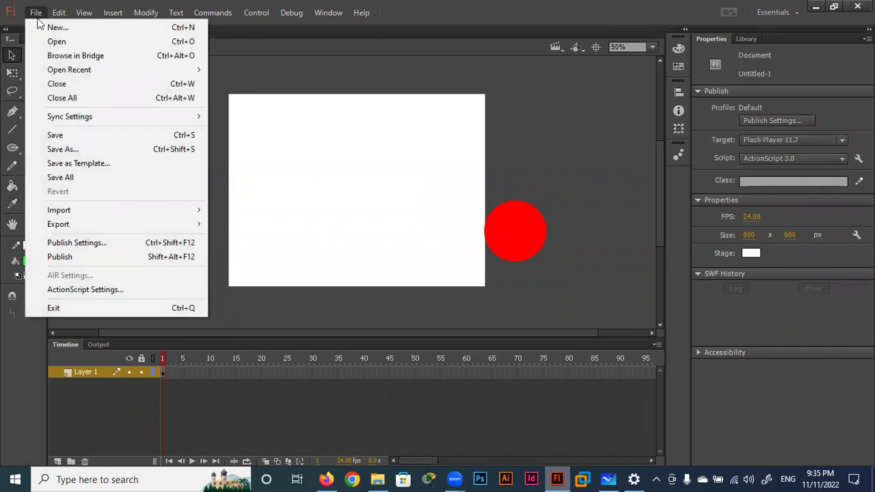
Save the document in the Desktop folder as test.fla, replacing the Untitled-1 name.
left_click(85, 136)
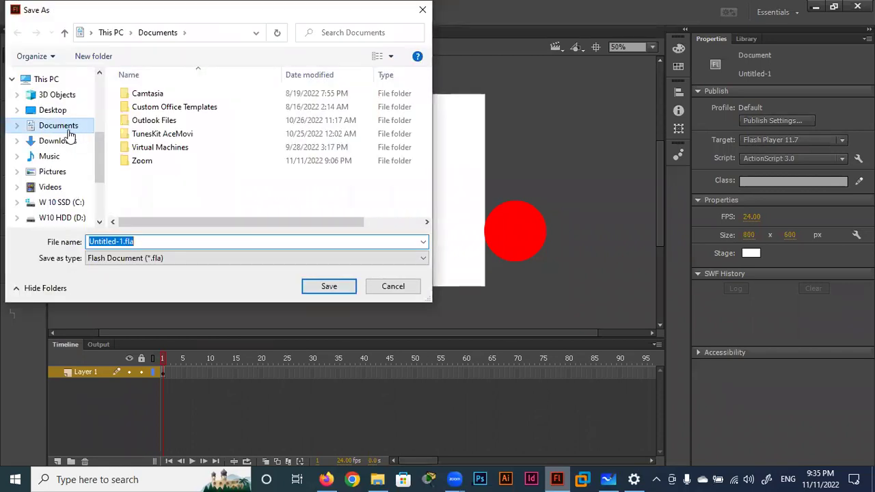
left_click(60, 112)
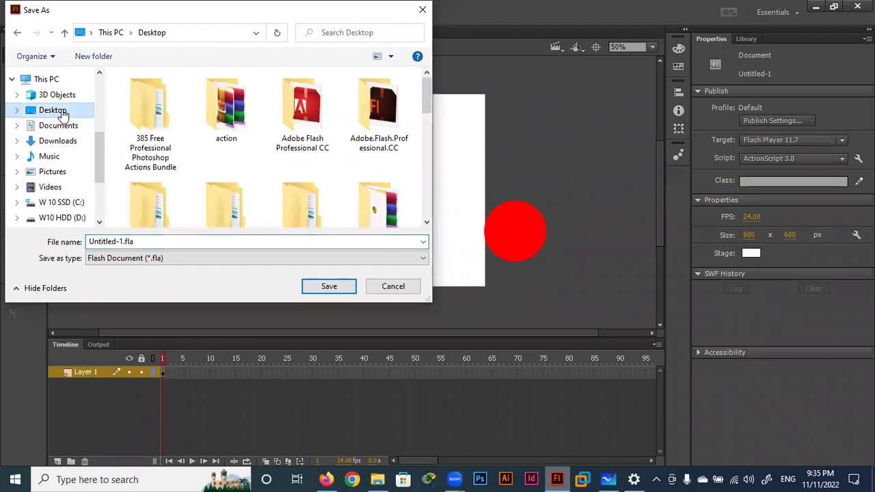
left_click(118, 243)
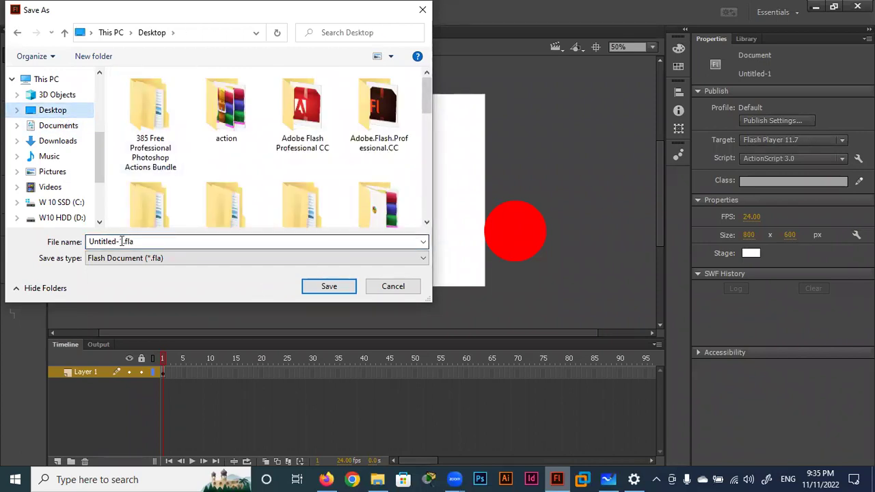
double_click(121, 241)
left_click(128, 242)
left_click_drag(124, 242, 73, 246)
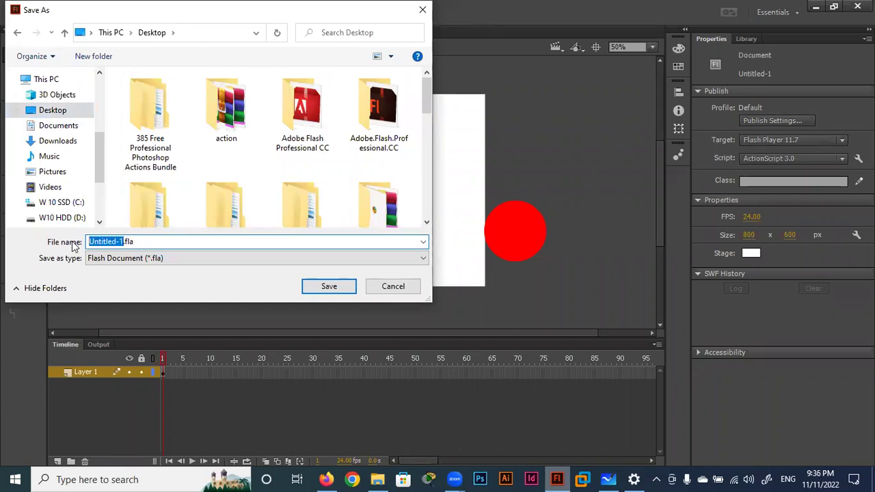
type("sa")
key("BackSpace")
key("BackSpace")
type("test")
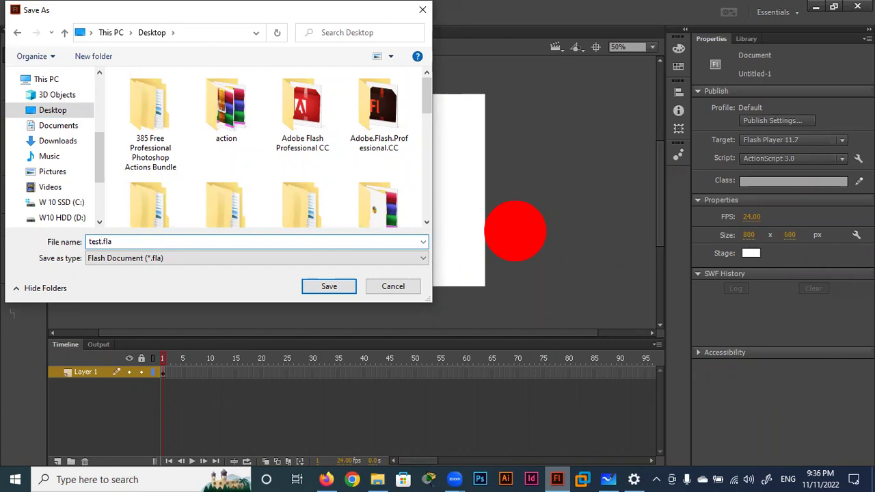
left_click(334, 288)
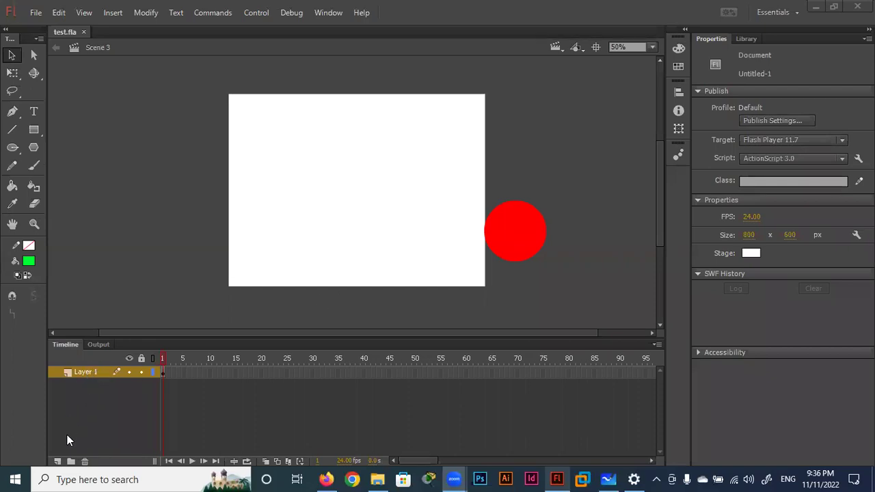
Add Layers 2 and 3, nudge the red circle up, and select Layer 2.
left_click(57, 462)
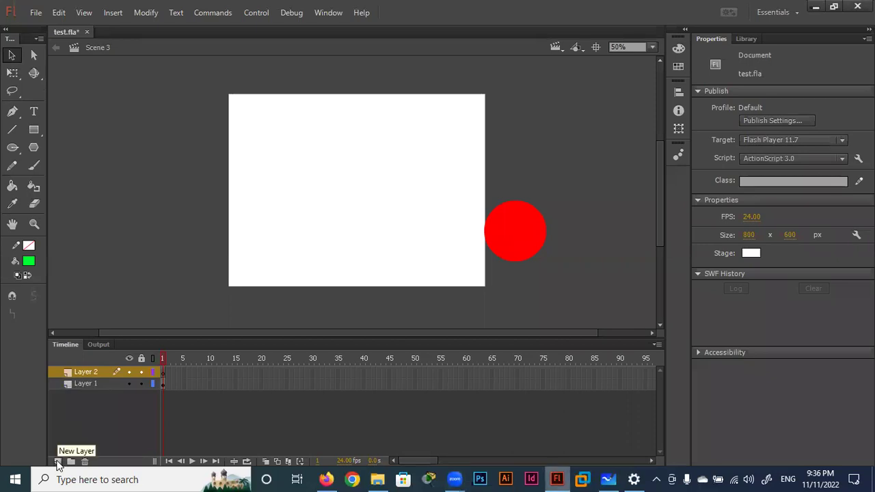
left_click(57, 463)
mouse_move(516, 251)
left_mouse_down()
mouse_move(543, 183)
mouse_move(543, 214)
mouse_move(525, 229)
left_mouse_up()
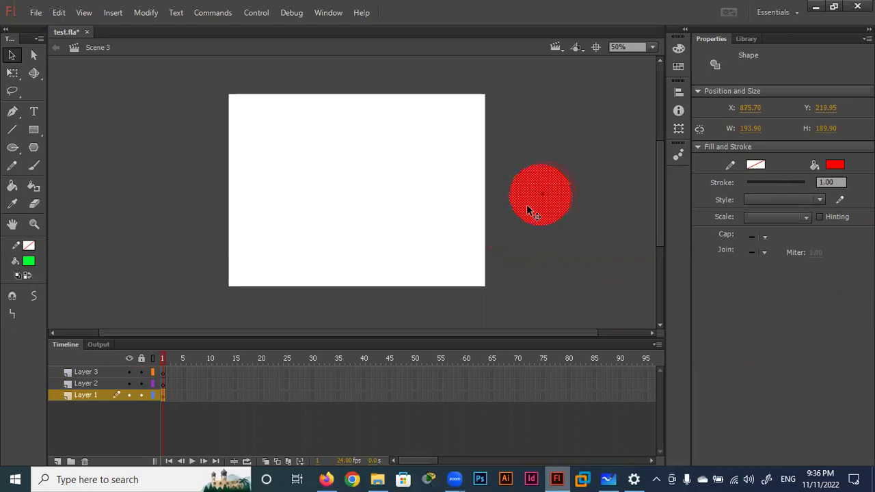
left_click(162, 384)
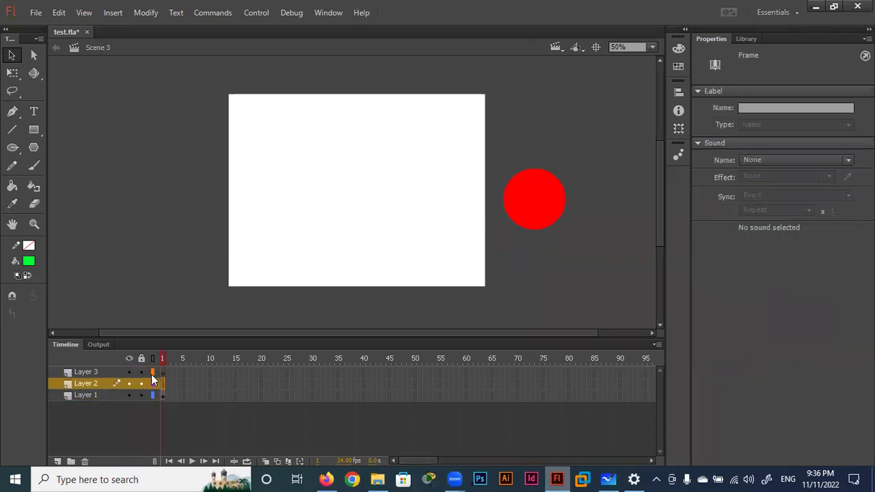
Draw a closed triangle with the Pen tool, starting left of the stage.
left_click(13, 111)
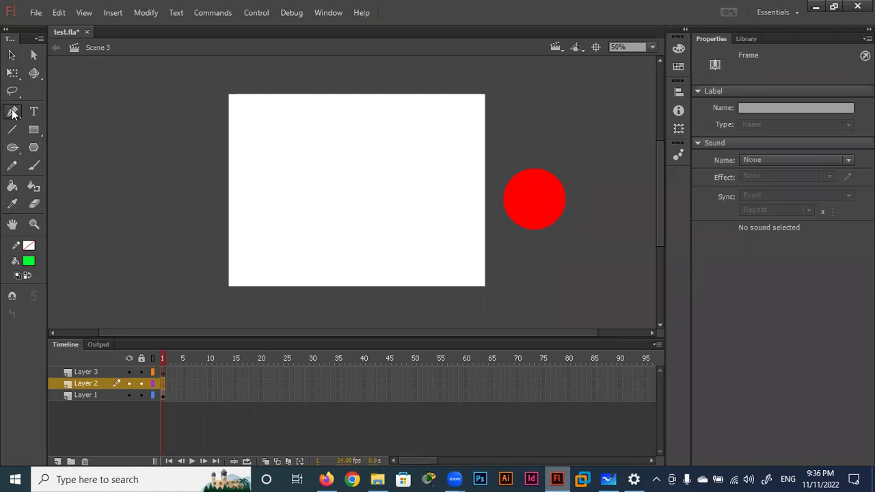
left_click(65, 110)
left_click(162, 213)
left_click(217, 128)
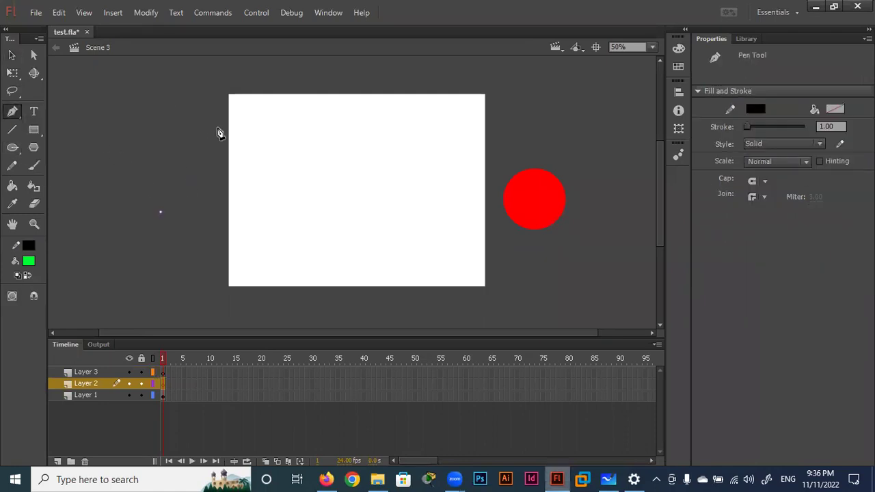
left_click(270, 212)
left_click(162, 212)
Fill the triangle green with the Paint Bucket.
left_click(13, 187)
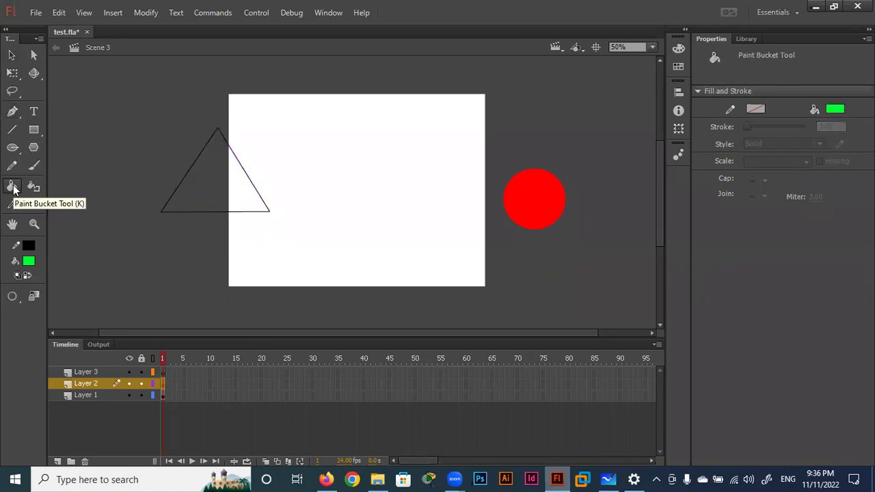
left_click(223, 189)
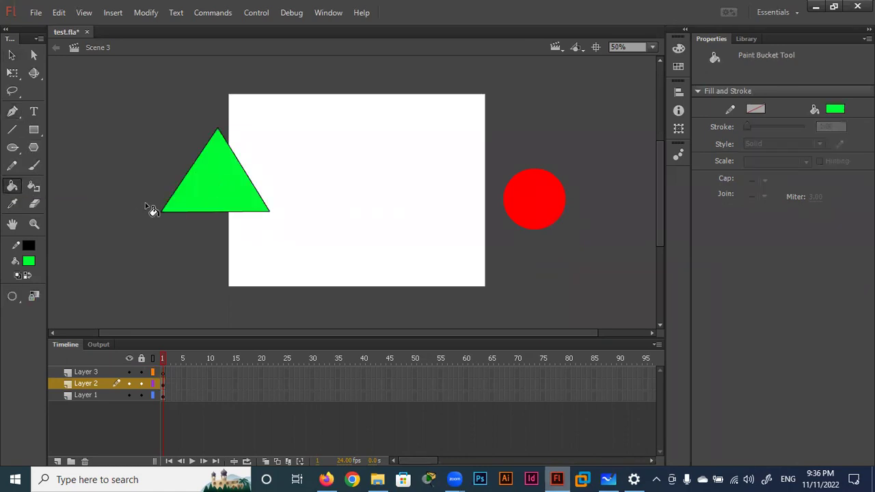
left_click(12, 55)
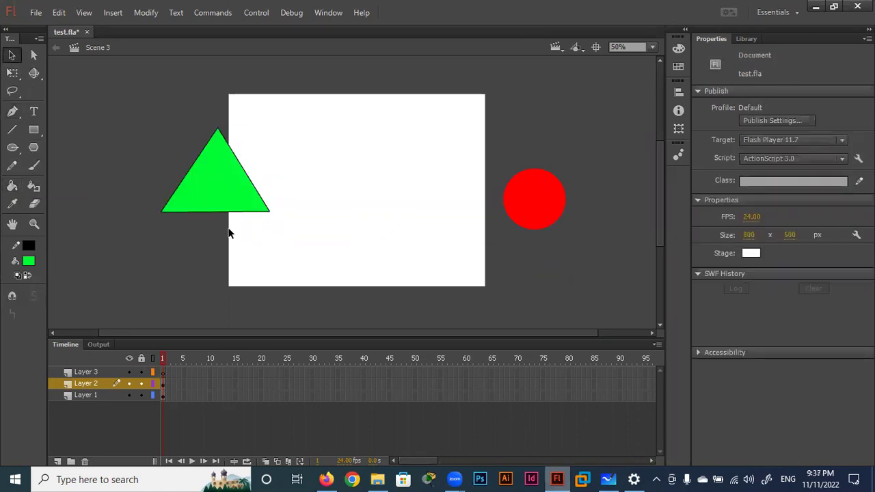
Toggle Layer 2 and Layer 1 visibility off and on to check the triangle and circle.
left_click(130, 382)
left_click(129, 382)
left_click(129, 382)
left_click(129, 382)
left_click(128, 394)
left_click(128, 395)
left_click(128, 395)
left_click(128, 394)
left_click(127, 394)
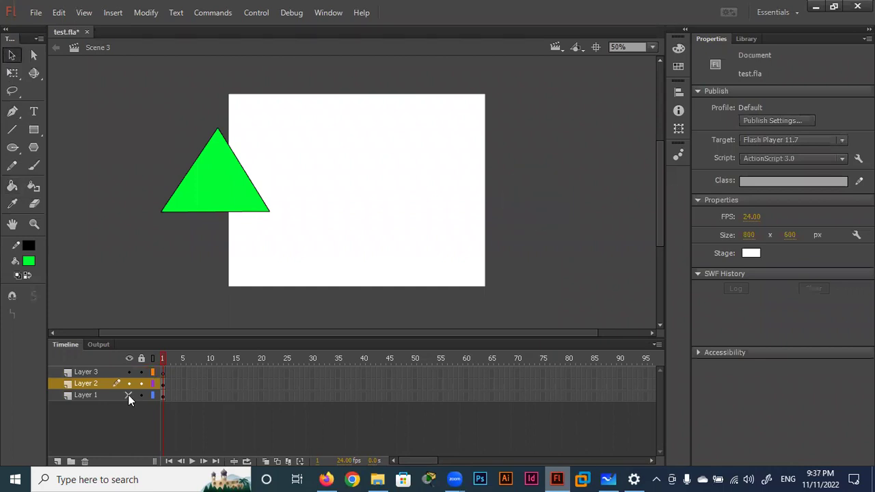
left_click(128, 395)
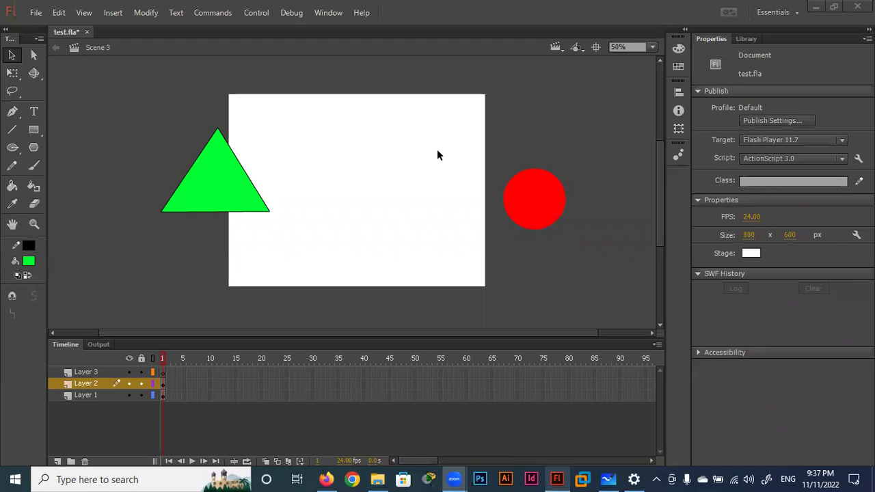
left_click(36, 12)
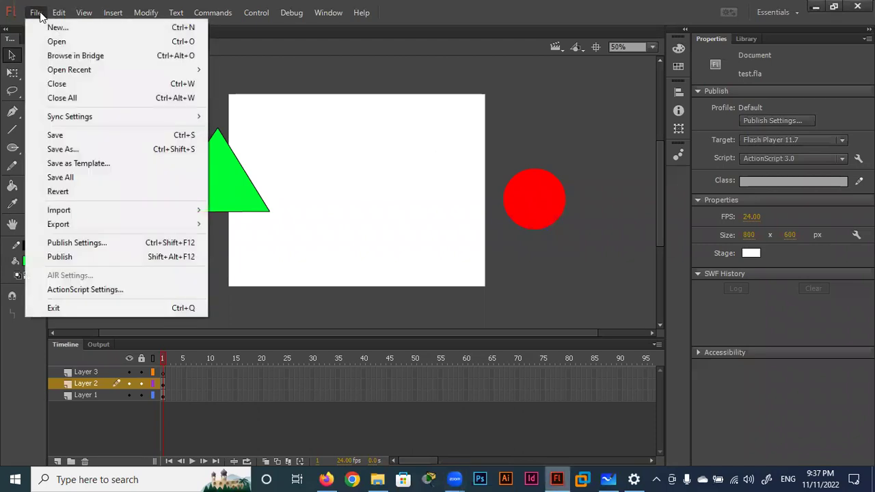
Save test.fla with File > Save, then minimize Flash to reveal the desktop.
left_click(62, 134)
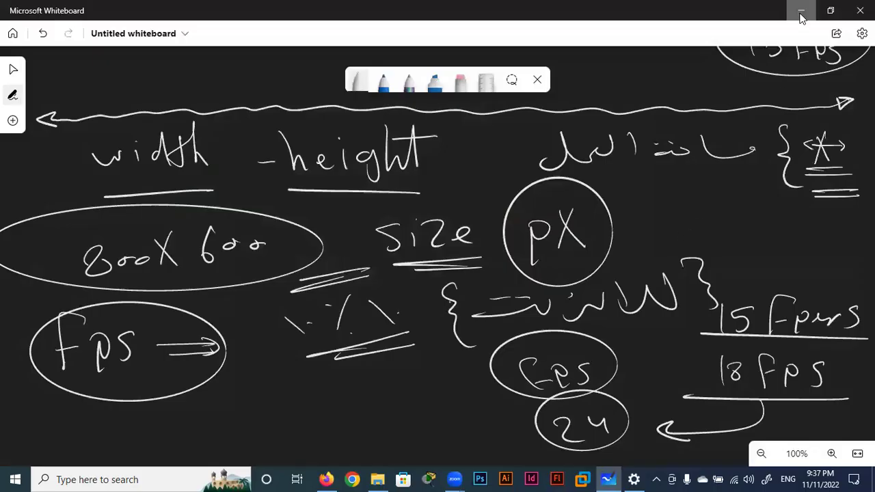
left_click(799, 9)
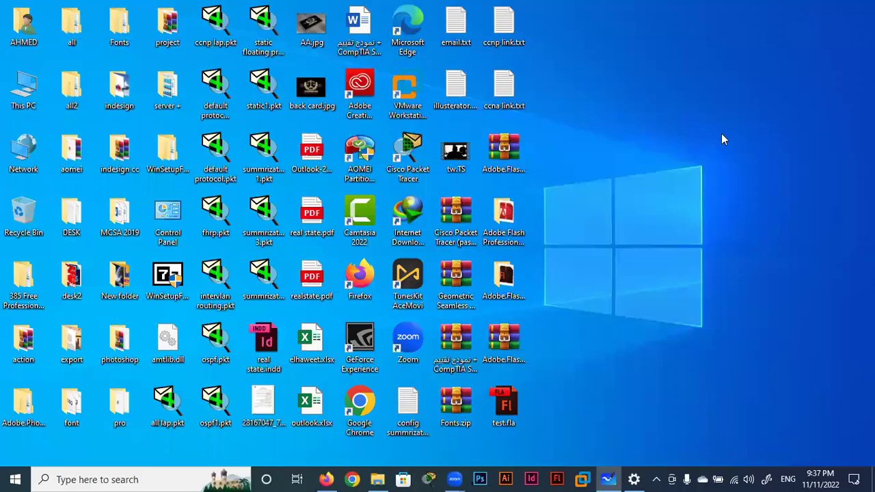
Double-click the test.fla icon on the desktop to load it back into Flash.
double_click(506, 408)
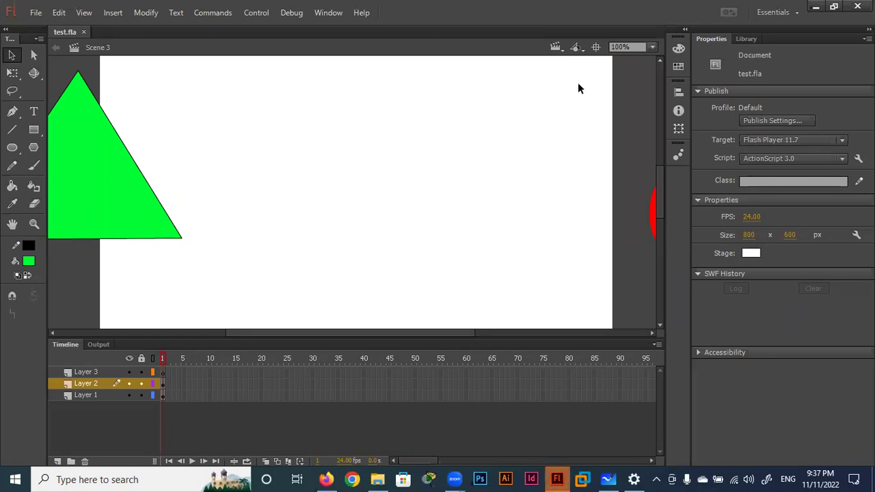
Zoom the stage to 50% and dismiss the Adobe Sign In Required prompt.
left_click(651, 47)
left_click(639, 117)
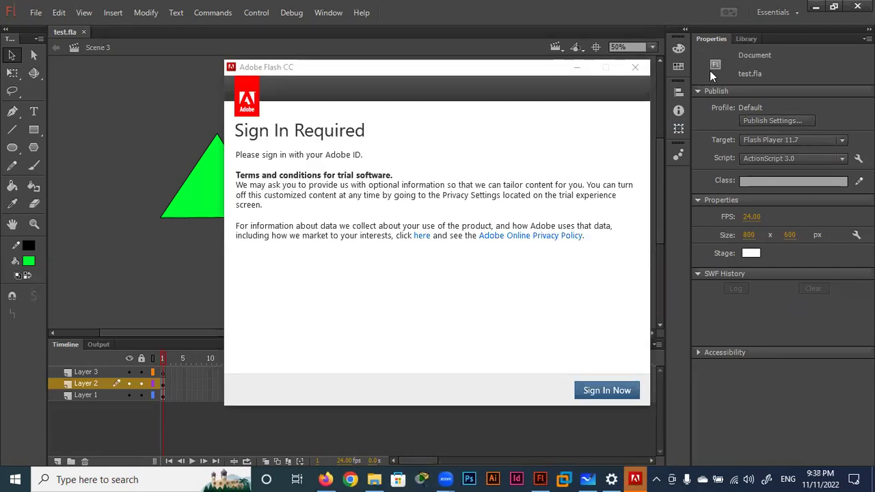
left_click(635, 67)
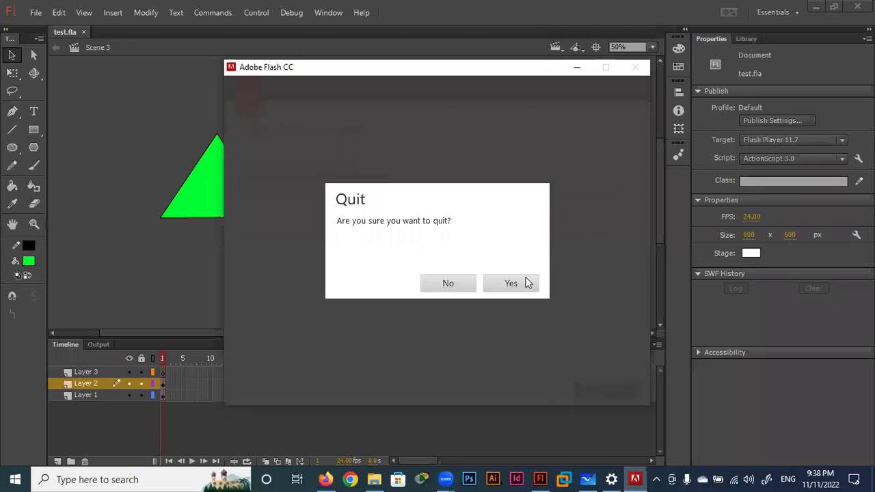
left_click(506, 285)
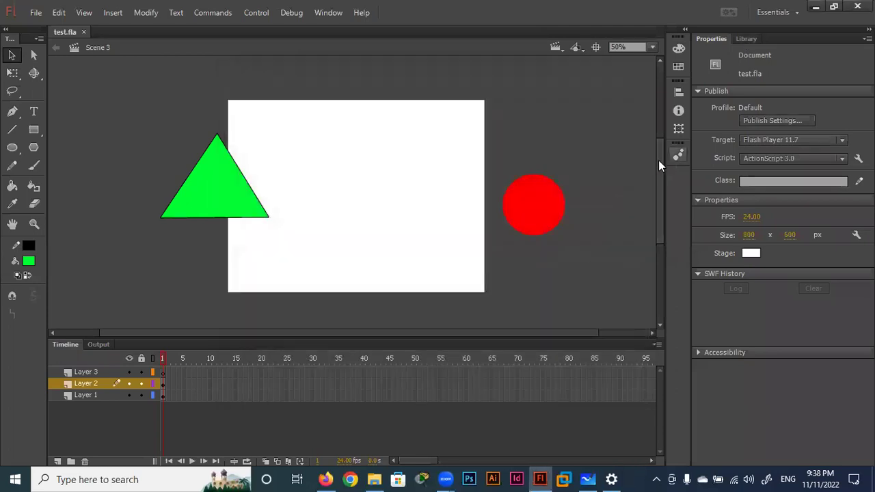
Show the empty library and reposition the red circle and green triangle around the stage.
left_click(744, 39)
left_click_drag(540, 222, 500, 190)
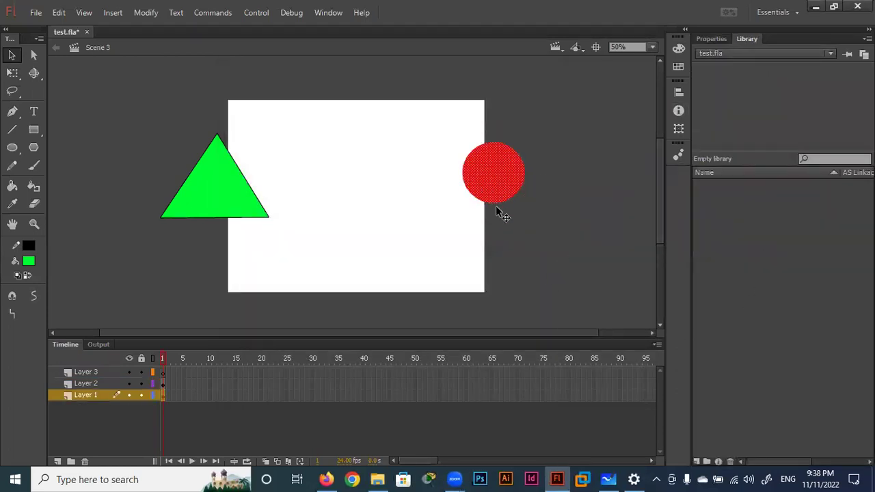
left_click_drag(237, 194, 192, 203)
left_click_drag(493, 187, 528, 205)
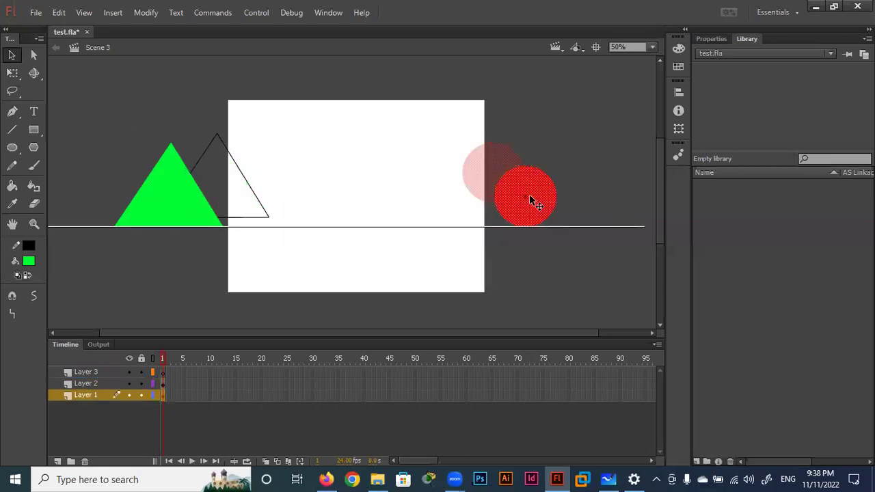
left_click_drag(187, 213, 232, 199)
Move the green triangle fully off the stage's left side, then select the red circle.
left_click_drag(150, 115, 288, 248)
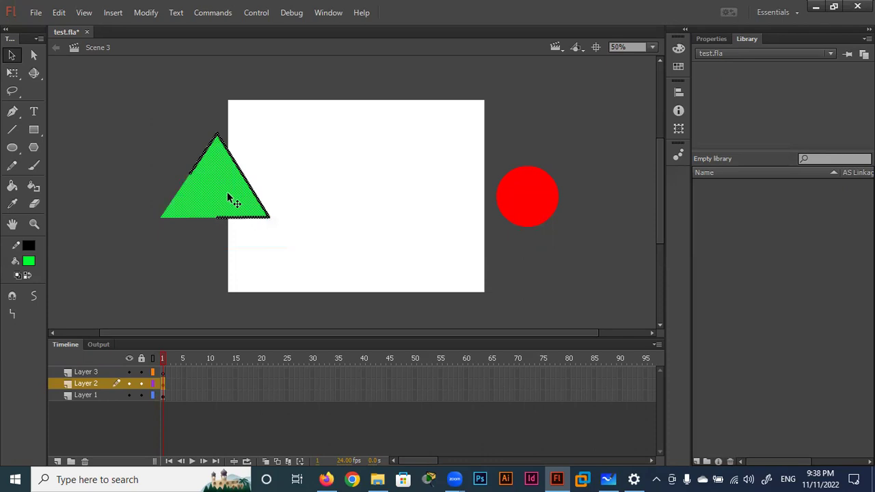
left_click_drag(231, 196, 177, 188)
left_click(166, 275)
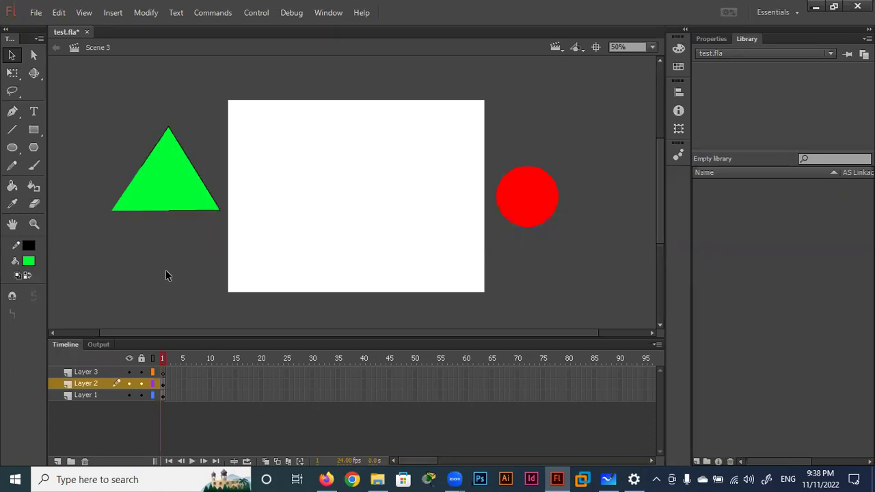
left_click_drag(599, 125, 467, 263)
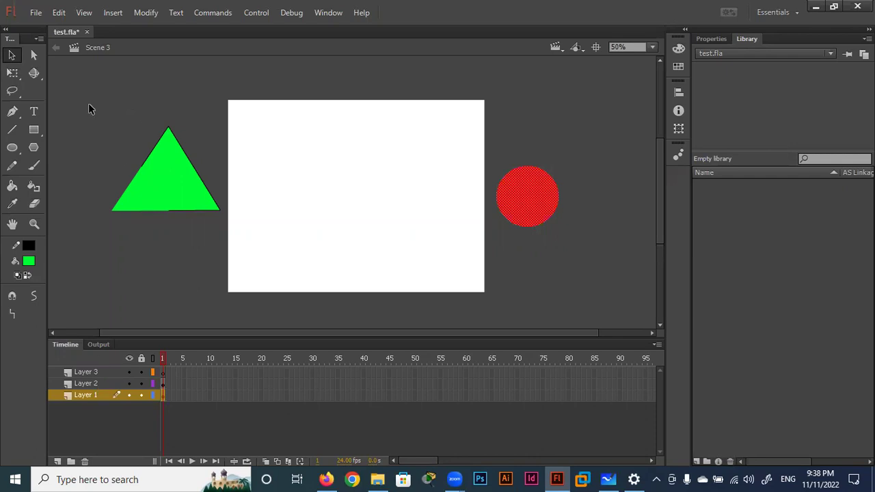
Select the whole green triangle including its outline, then bring up File > Export.
left_click_drag(89, 106, 208, 249)
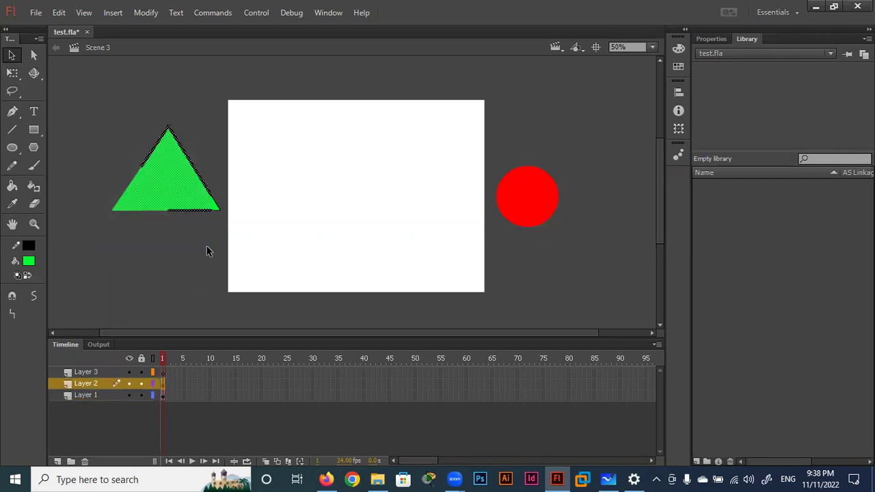
left_click_drag(220, 108, 108, 255)
left_click(36, 14)
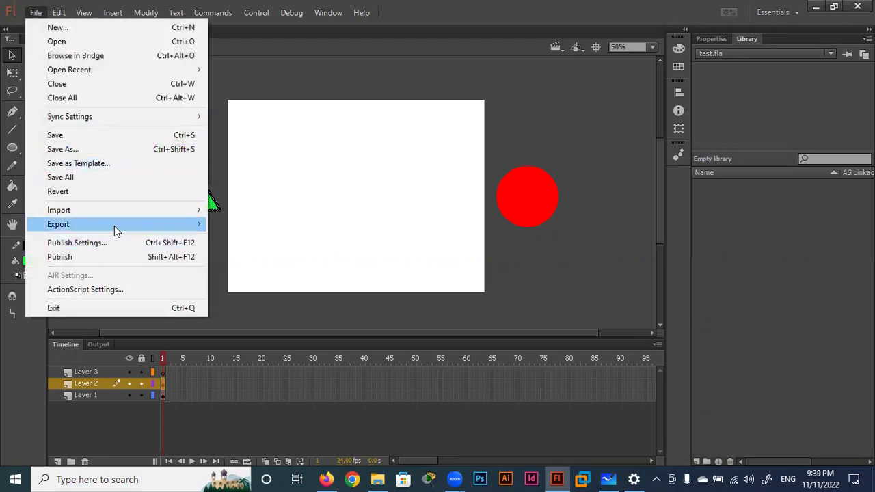
mouse_move(58, 224)
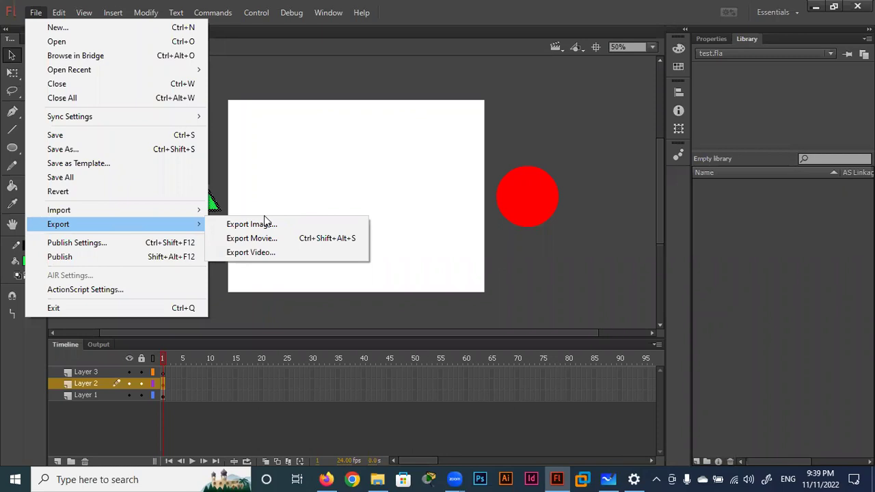
Close the File menu without exporting and reselect the green triangle.
left_click(285, 75)
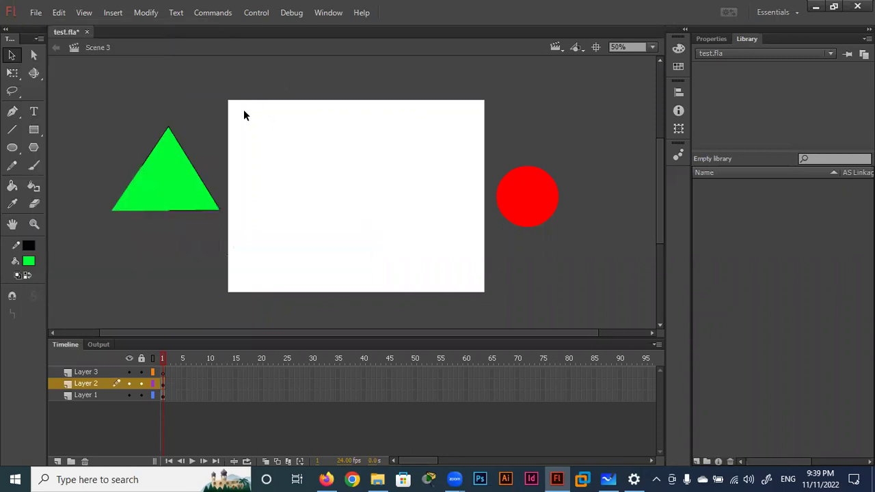
left_click_drag(225, 119, 93, 257)
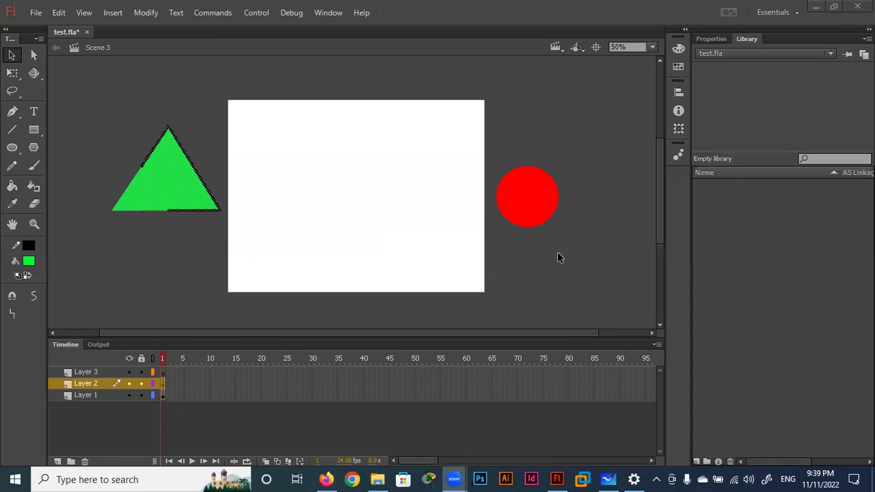
left_click(212, 115)
left_click_drag(222, 104, 93, 273)
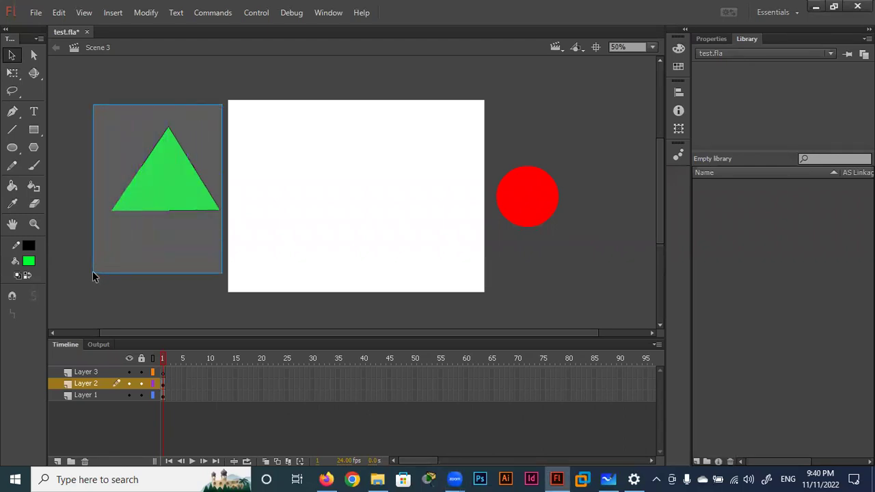